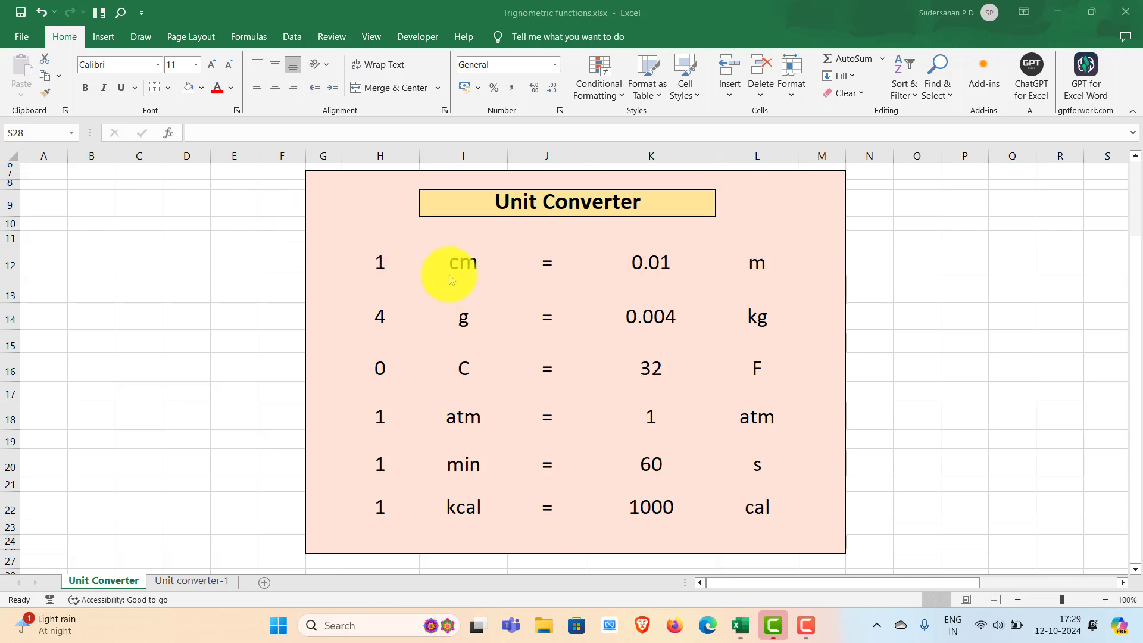
- Set the length row's input value in H12 to 5 and its source unit in I12 to ft
left_click(378, 262)
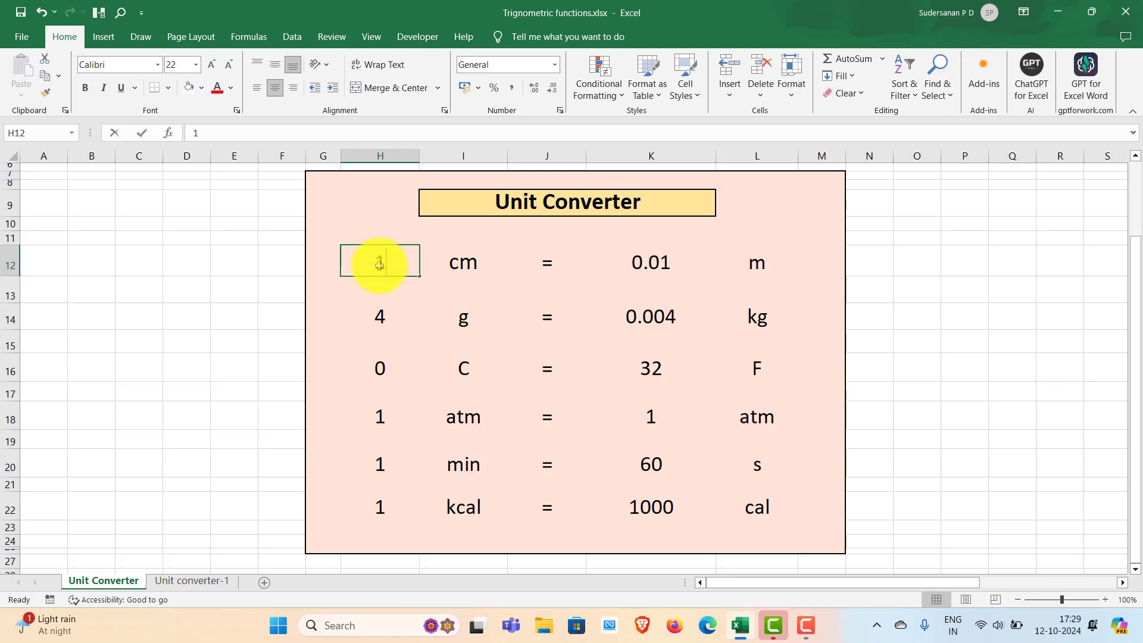
type("5")
left_click(470, 266)
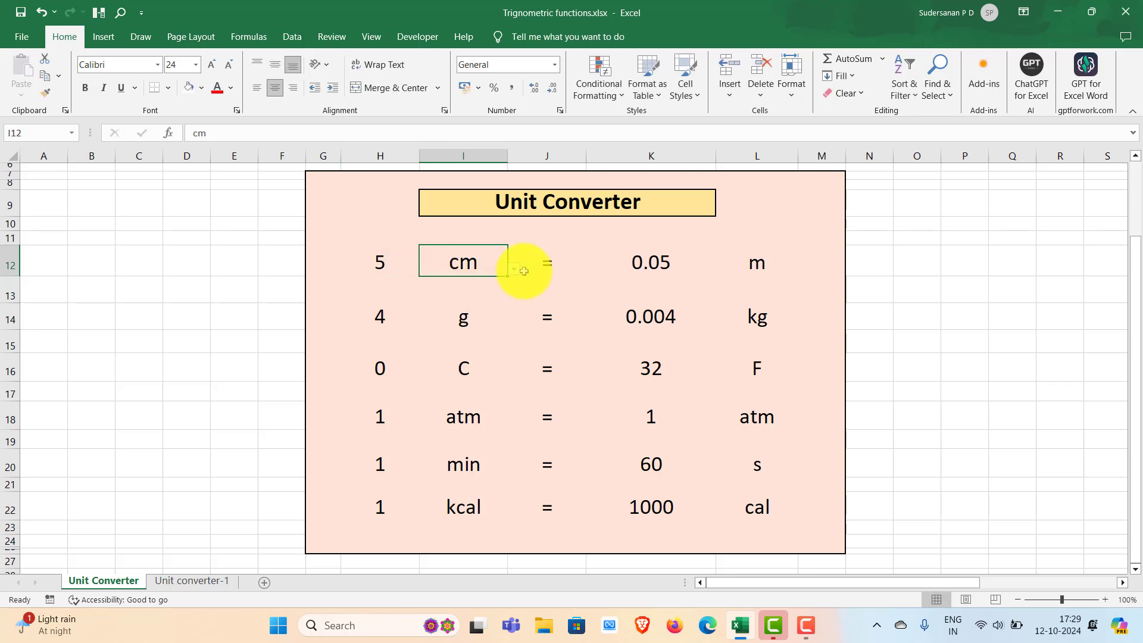
left_click(514, 270)
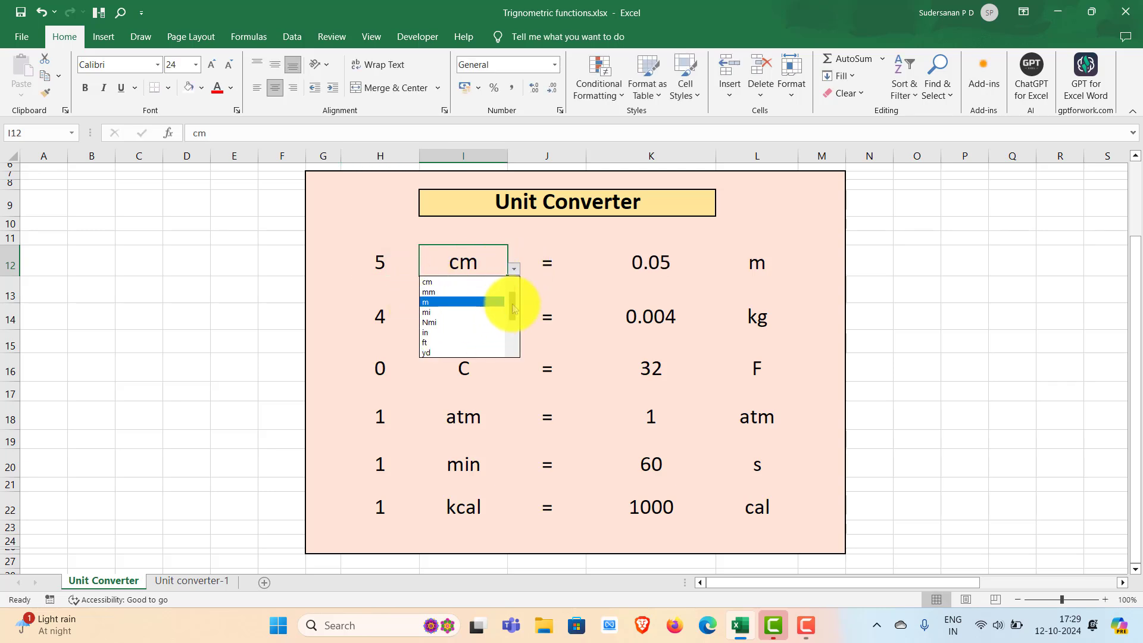
left_click_drag(513, 306, 513, 324)
left_click(433, 312)
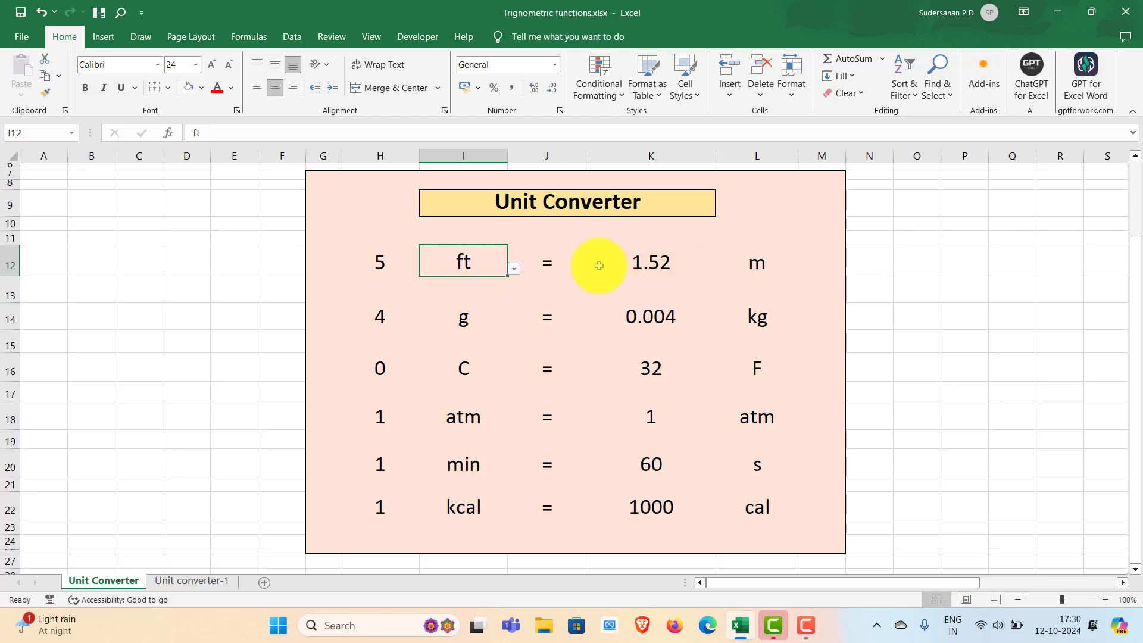
- Choose in as the target unit of the length conversion in L12
left_click(766, 266)
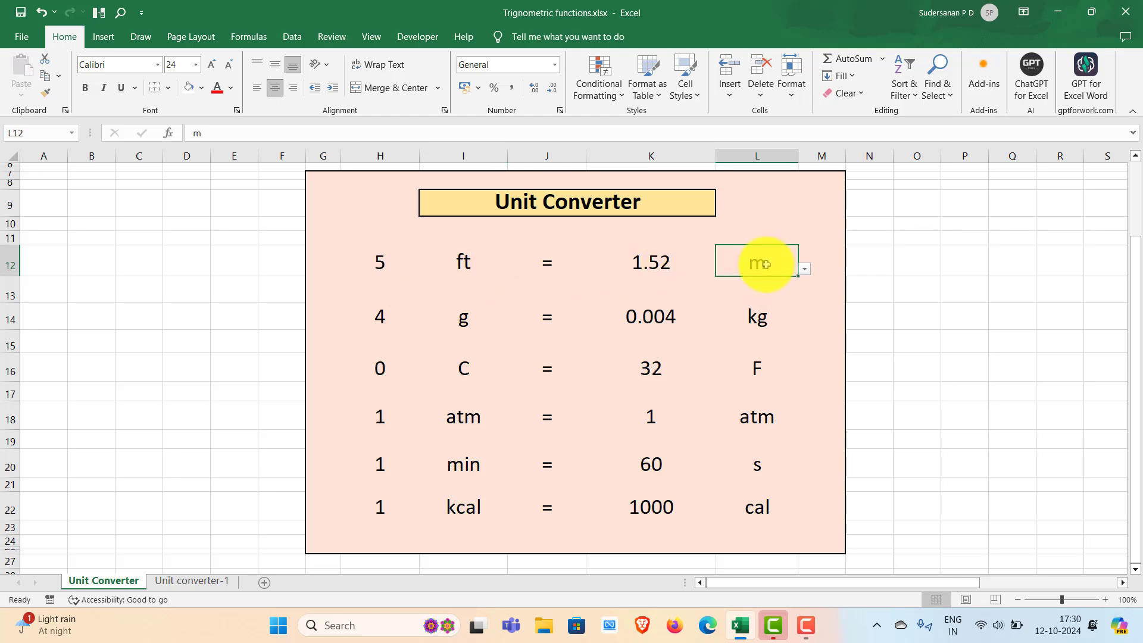
left_click(805, 268)
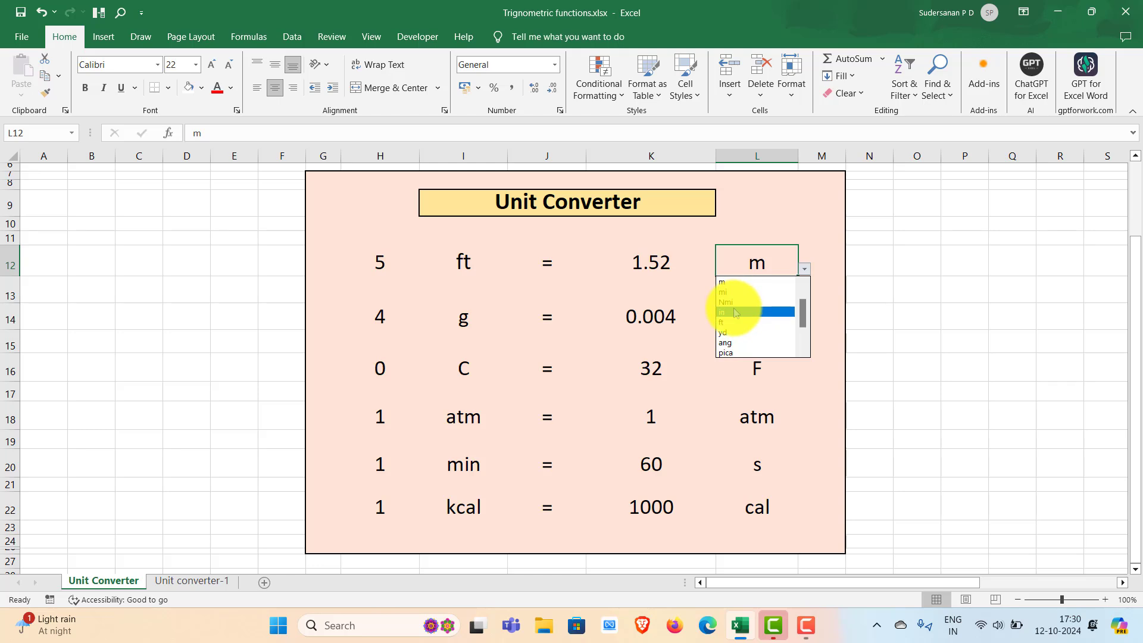
left_click(768, 310)
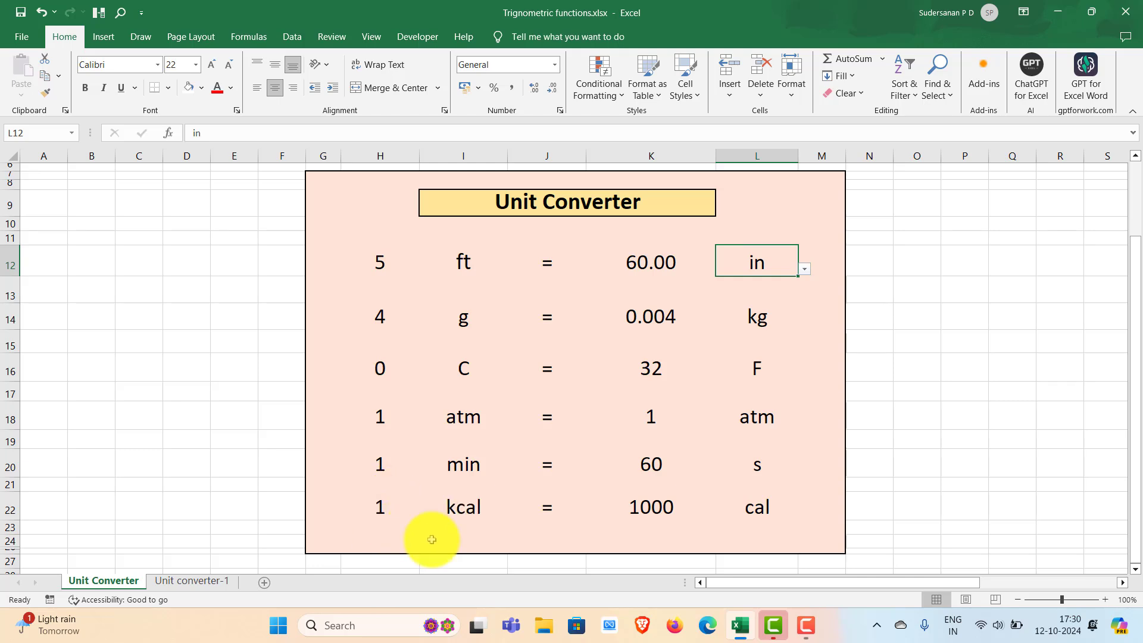
- Set the pressure row to convert 2 atm, with mmHg as the target unit in L18
left_click(466, 417)
left_click(385, 417)
type("2")
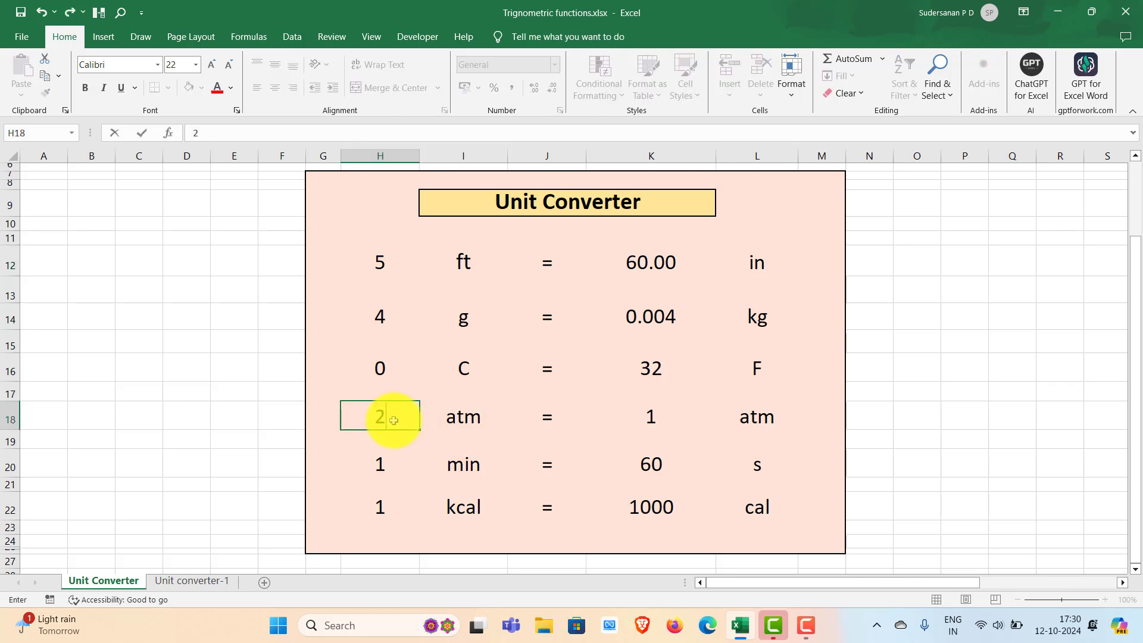
left_click(459, 415)
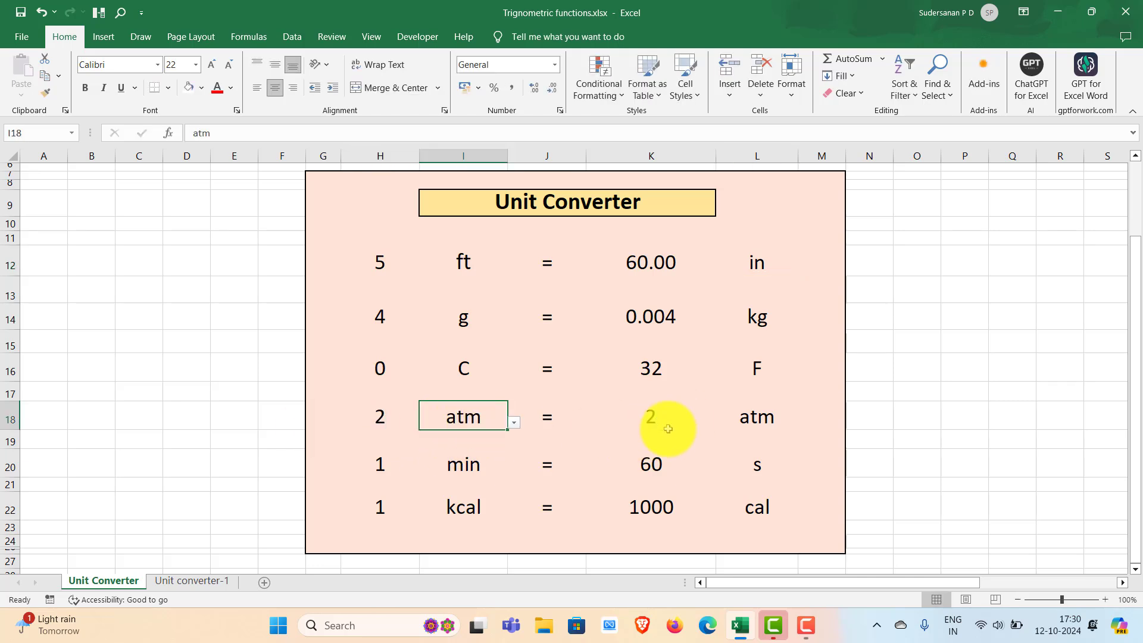
left_click(774, 419)
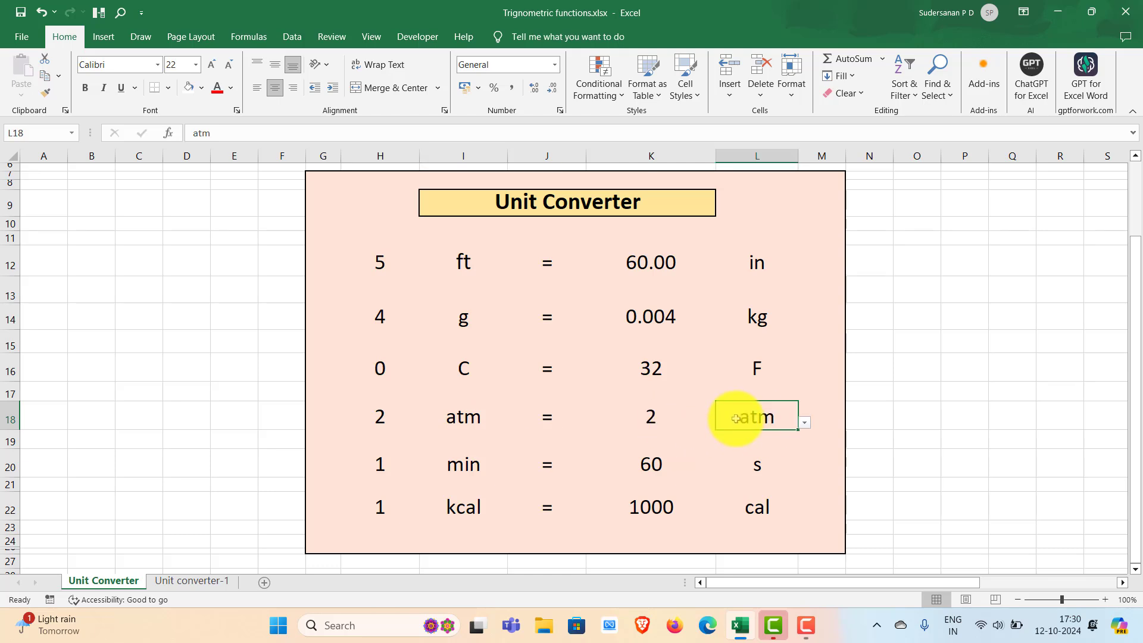
left_click(806, 425)
left_click(766, 460)
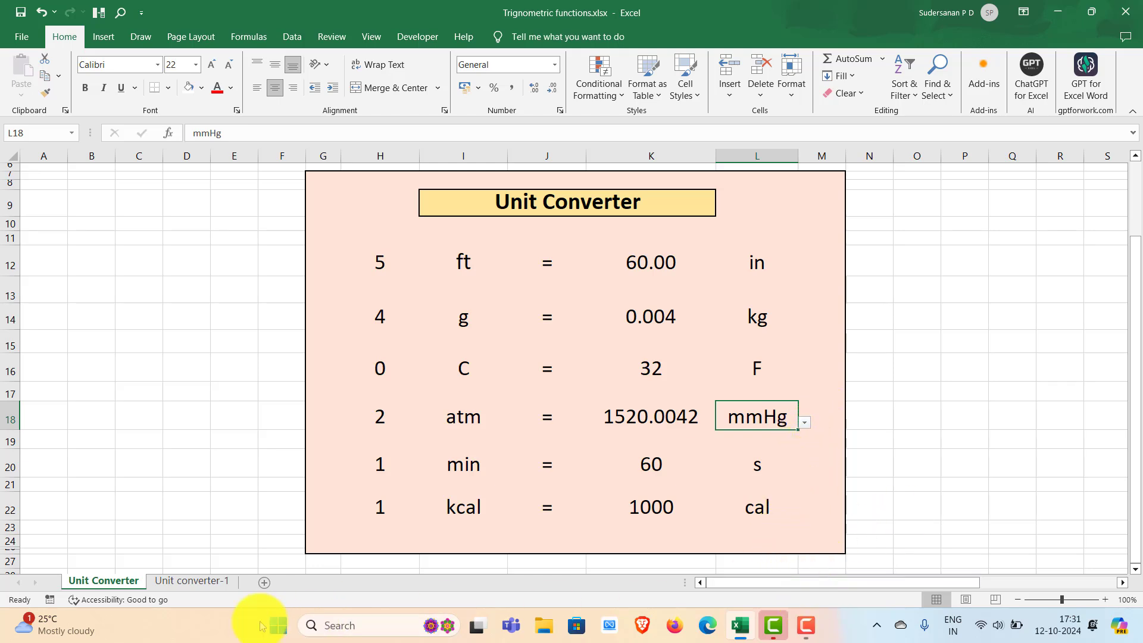
- Switch to the Unit converter-1 sheet and examine the unit lists in columns Y to AD
left_click(208, 581)
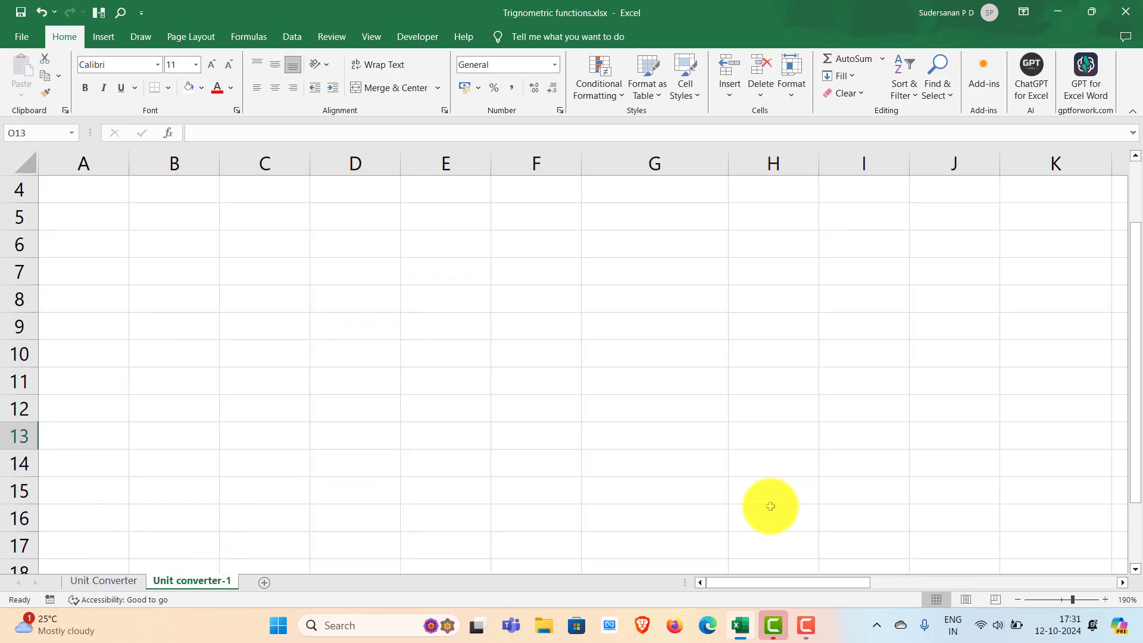
left_click_drag(780, 583, 1041, 592)
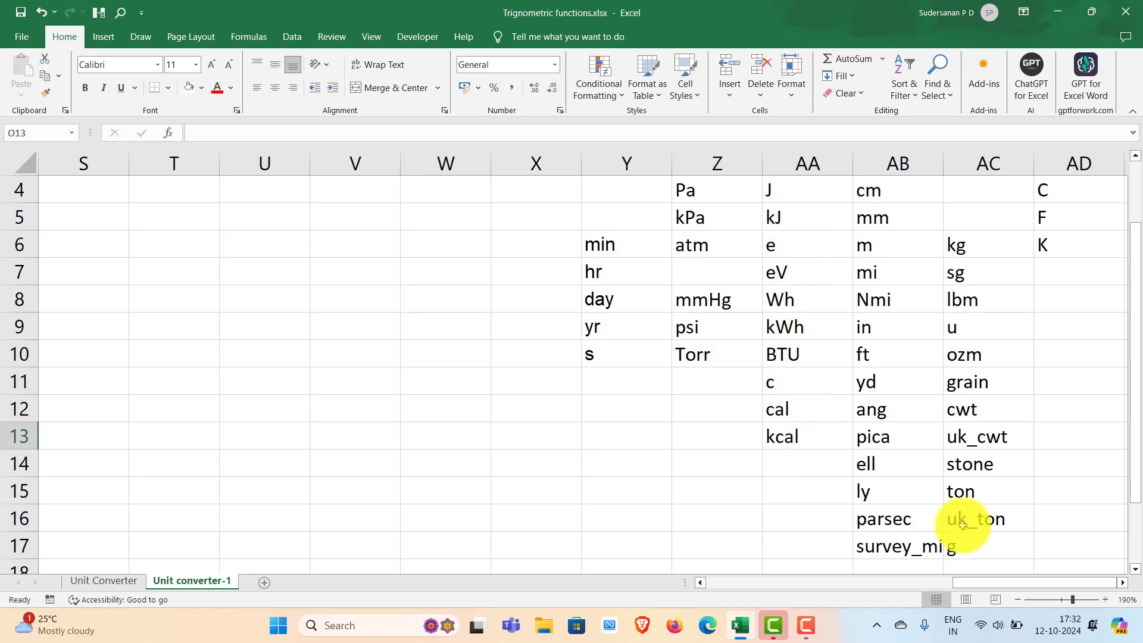
left_click_drag(1012, 589, 767, 570)
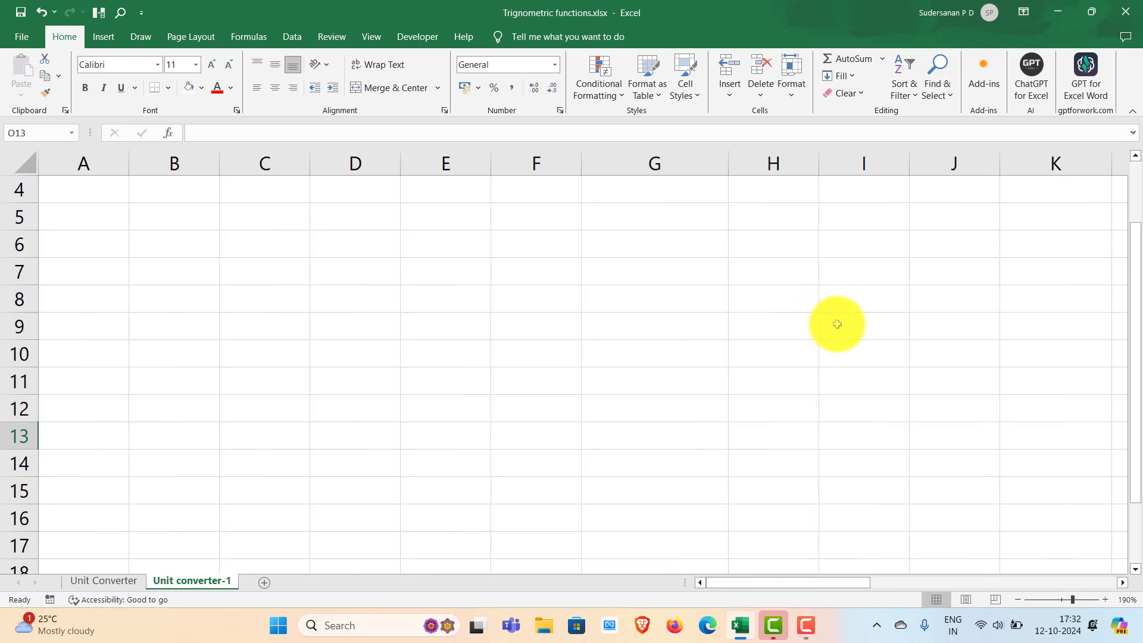
left_click_drag(798, 585, 727, 587)
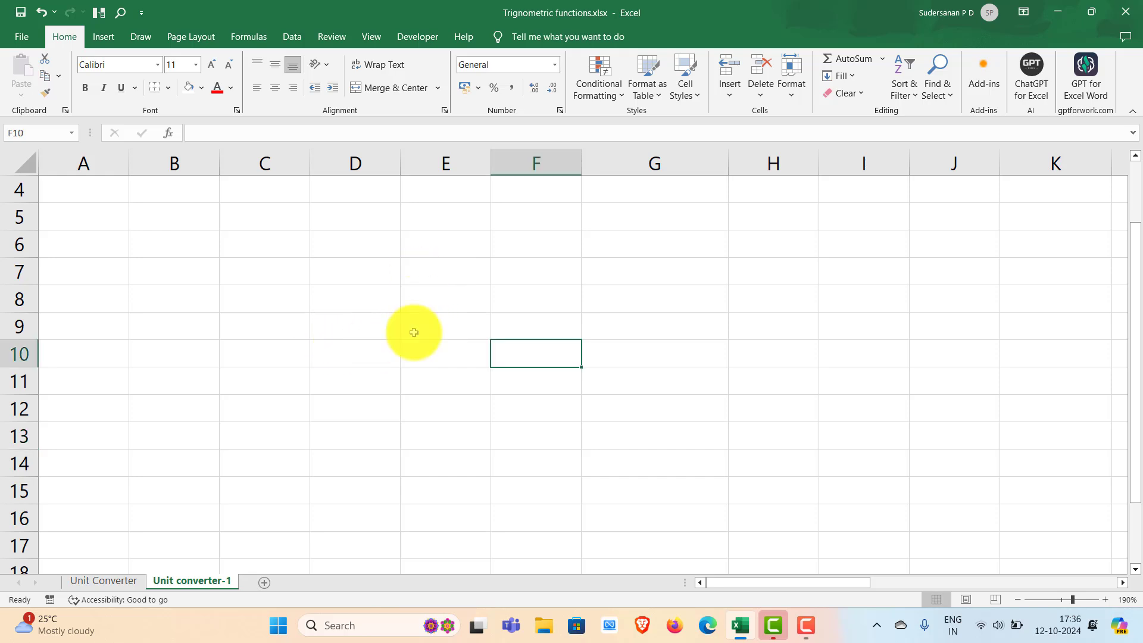
- Start a CONVERT formula in cell E8 with 2 as the number to convert
left_click(410, 301)
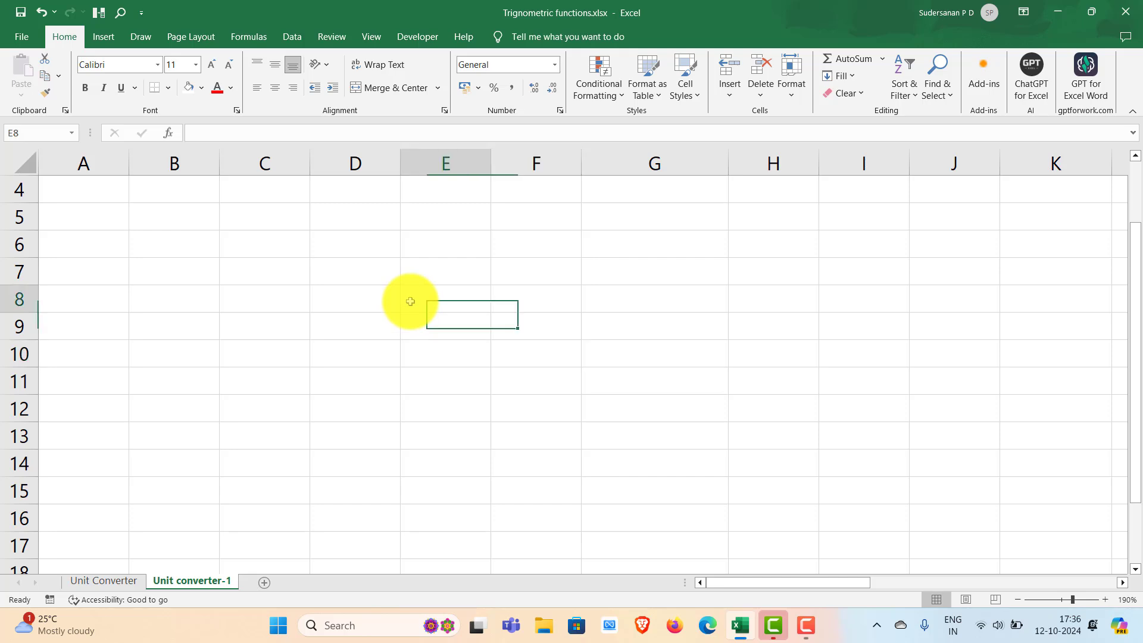
double_click(410, 301)
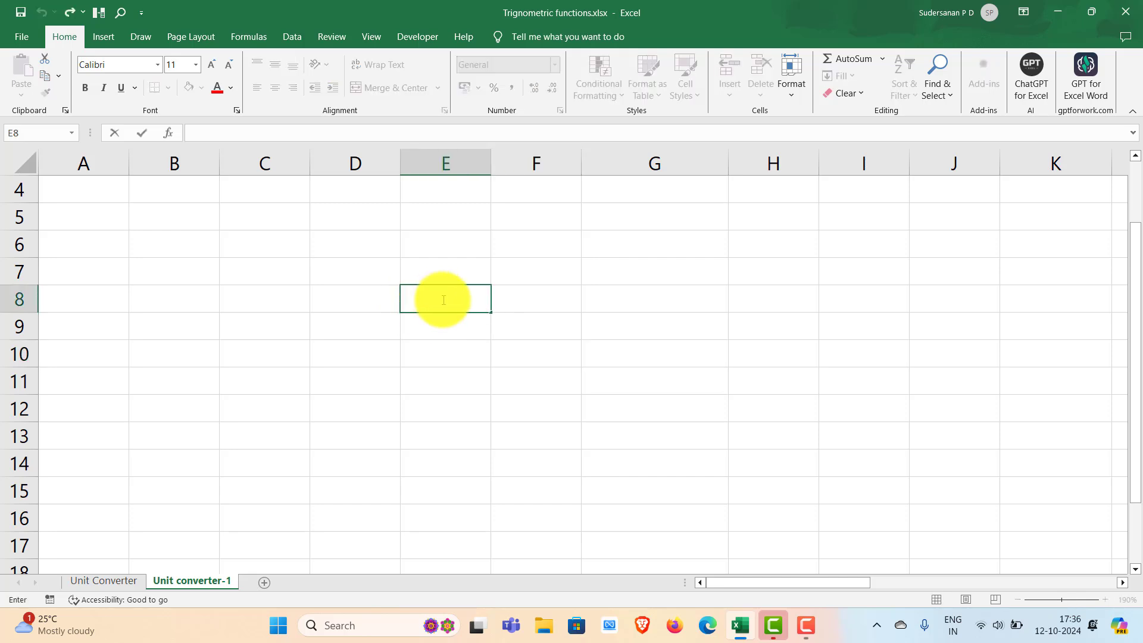
type("=con")
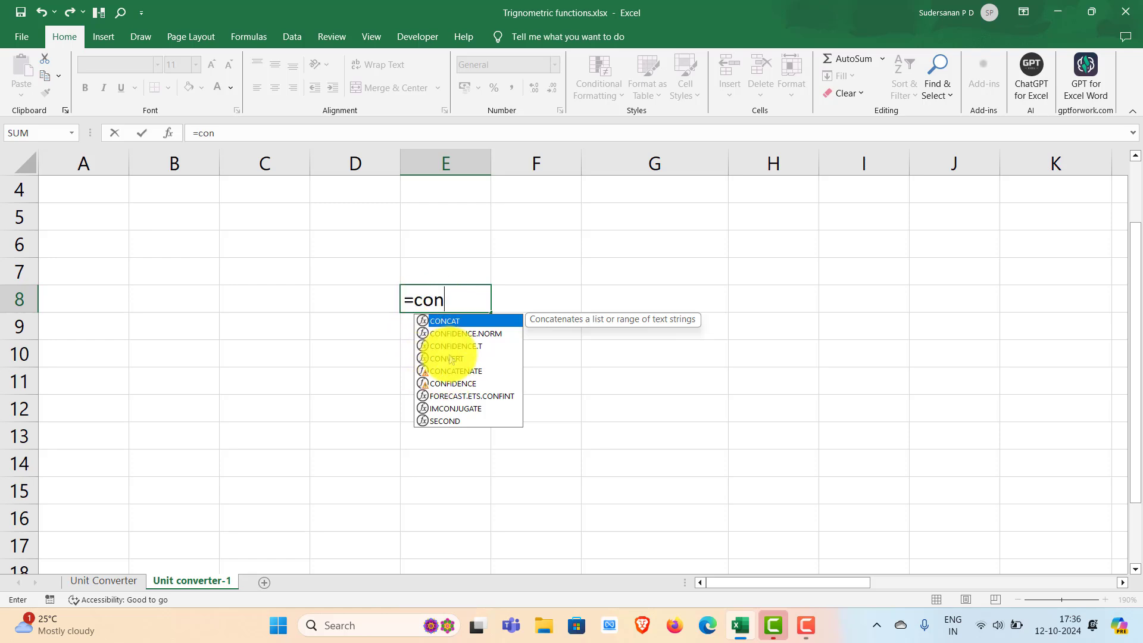
double_click(451, 359)
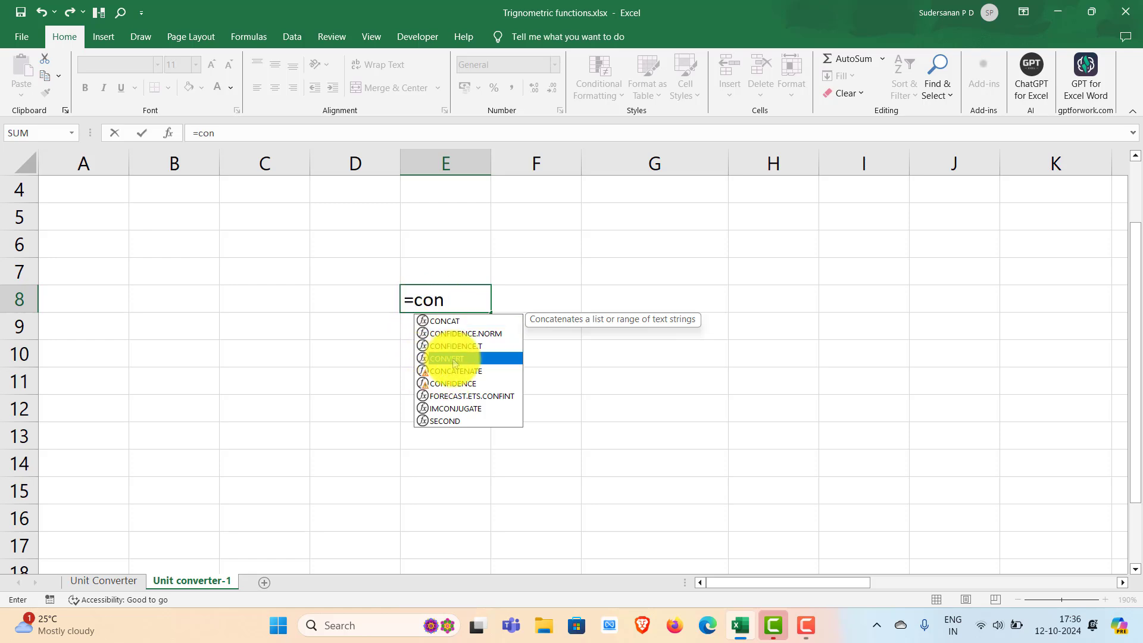
left_click(451, 360)
key("BackSpace")
key("BackSpace")
key("BackSpace")
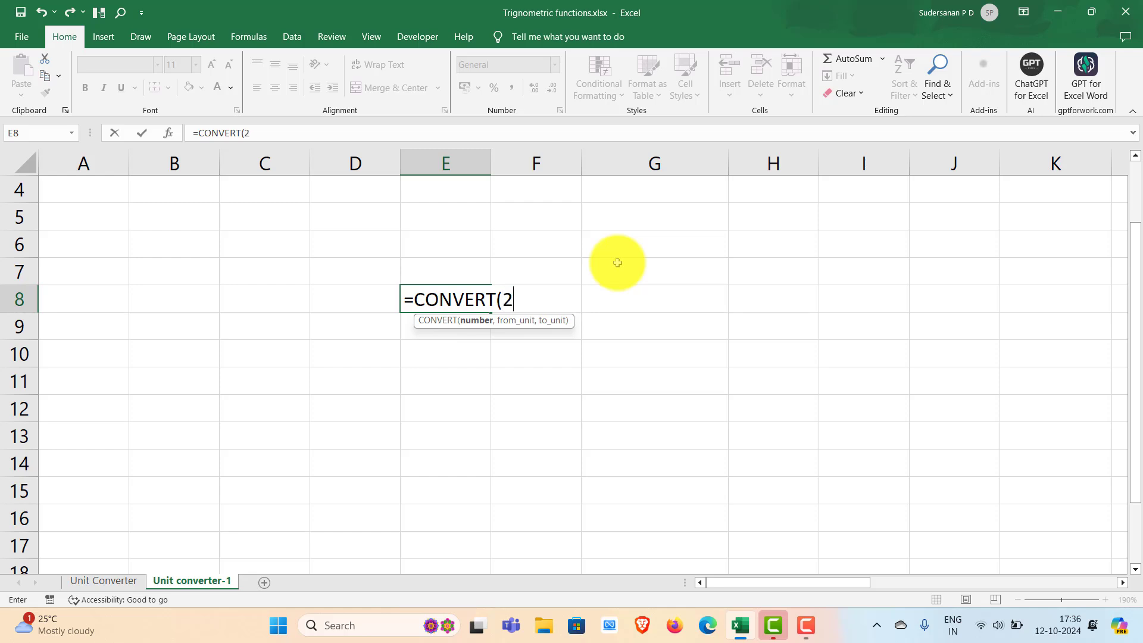
type("2,")
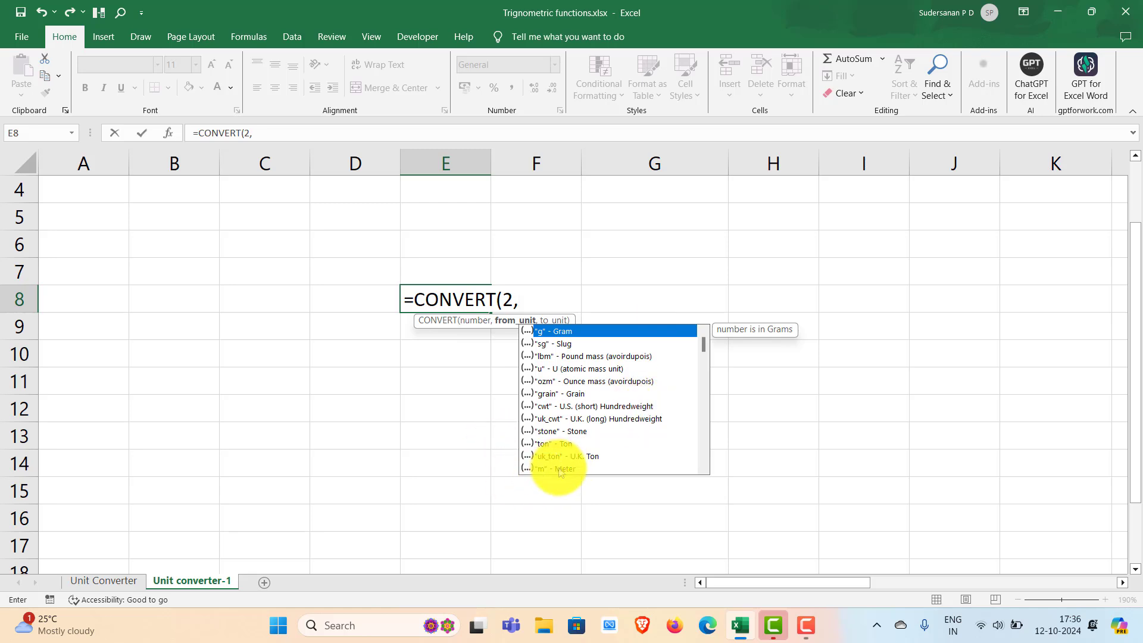
- Complete the E8 formula as =CONVERT(2,"m","in") by choosing meter as the source unit and inch as the target unit
scroll(702, 355, "down", 3)
scroll(708, 349, "up", 3)
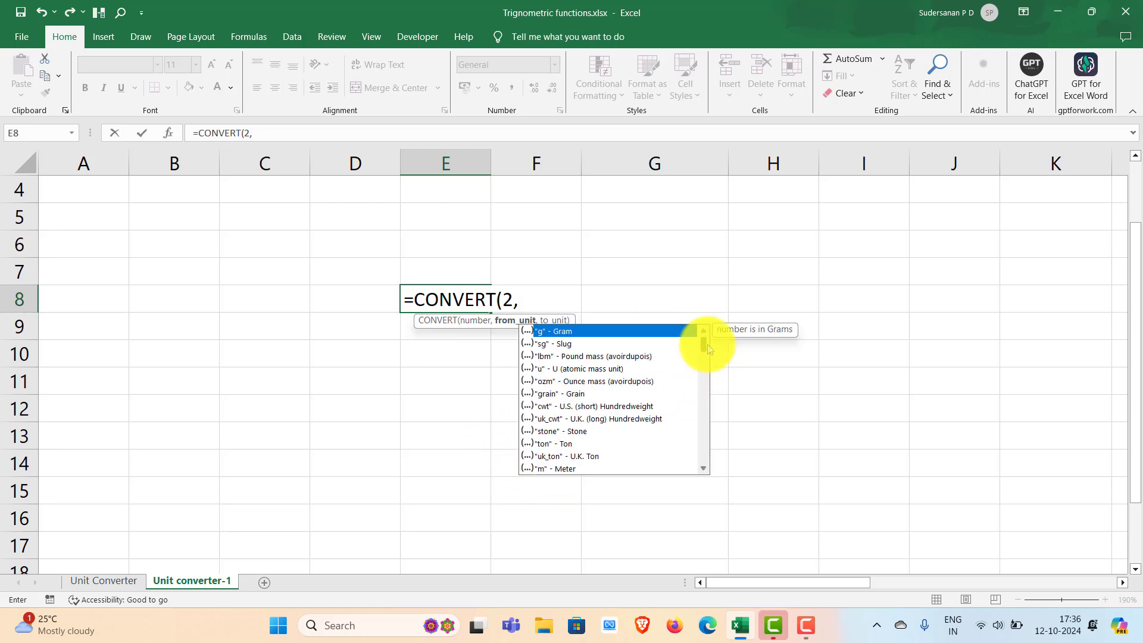
left_click(553, 469)
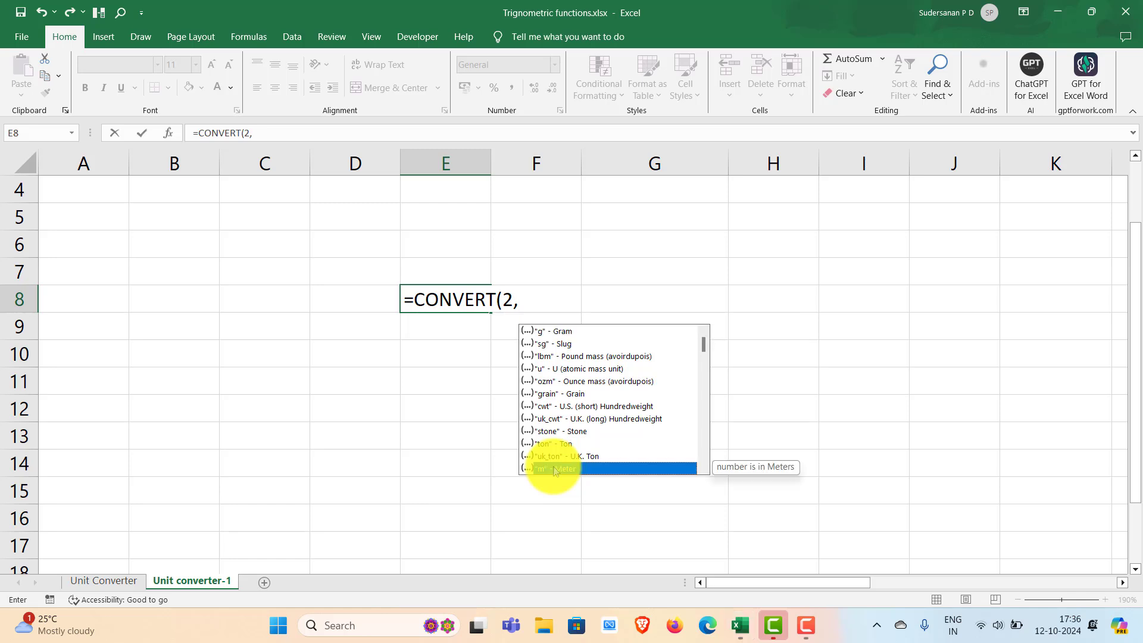
double_click(552, 467)
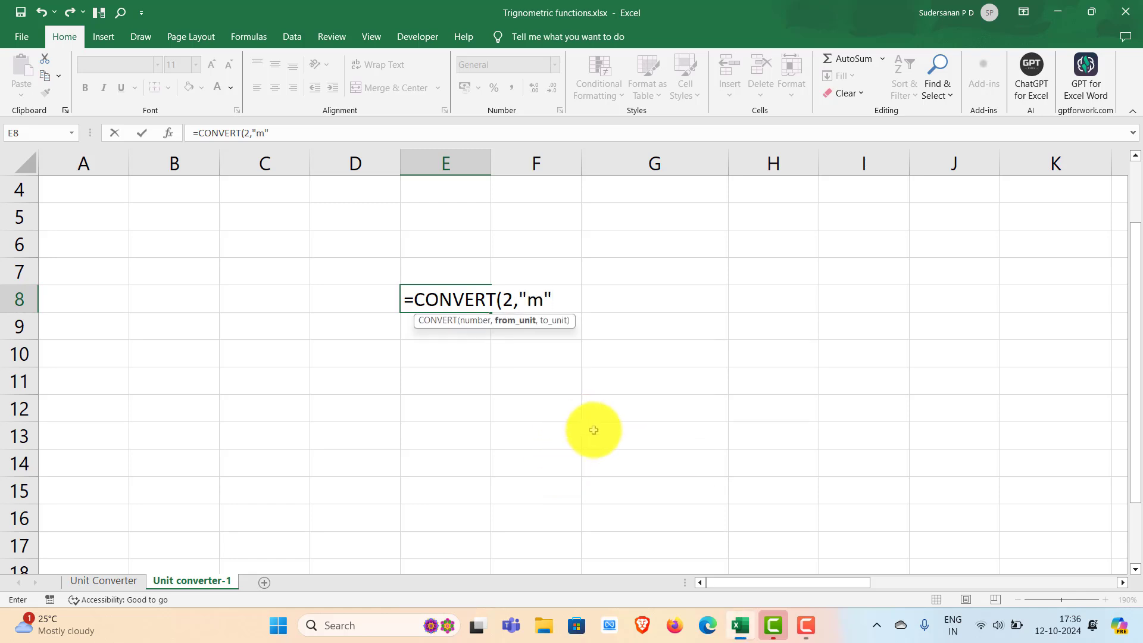
type(",")
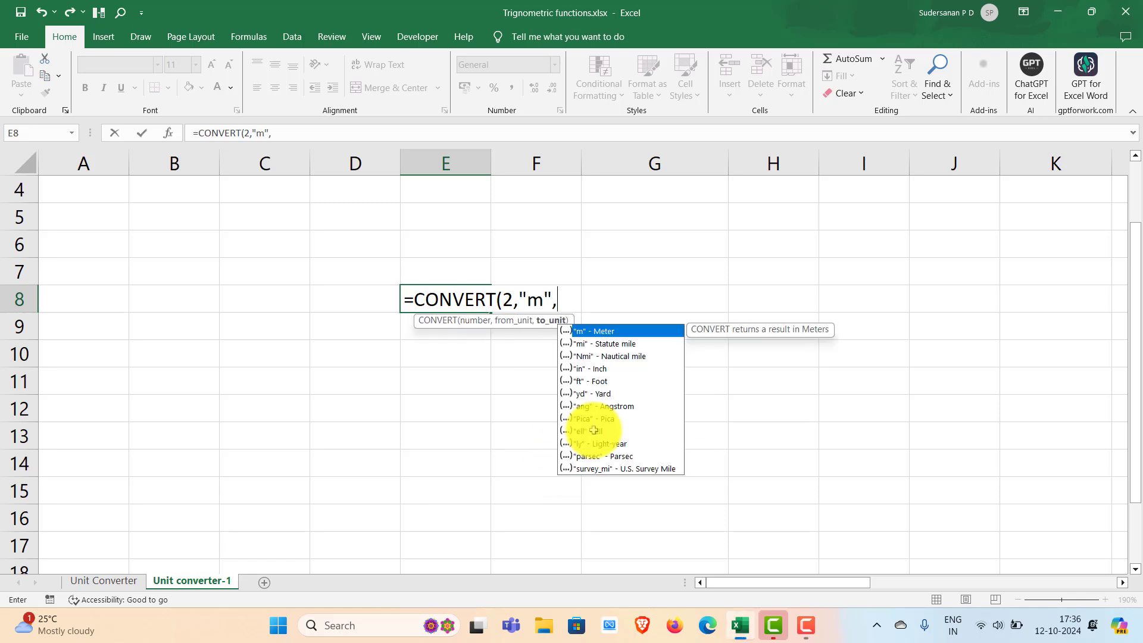
double_click(596, 369)
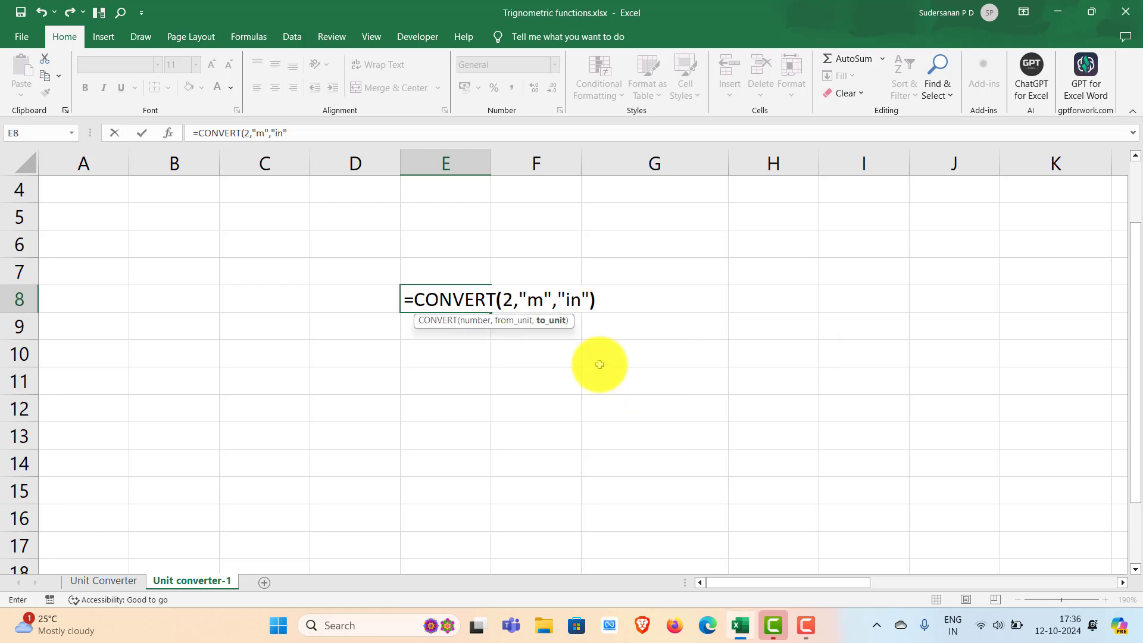
type(")")
key("Return")
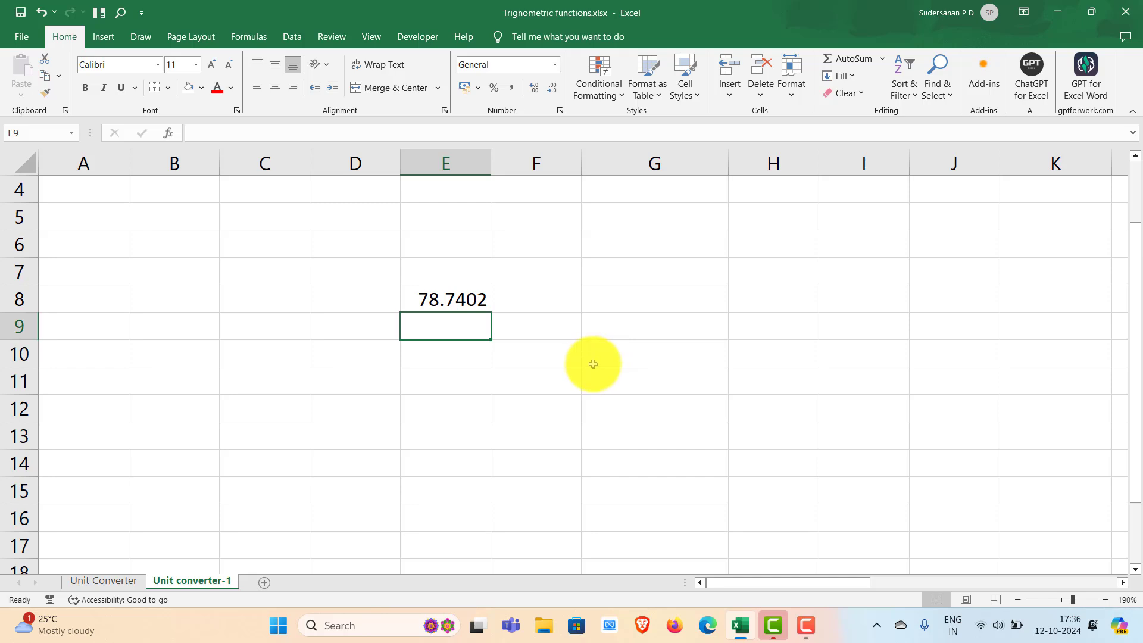
- Clear the CONVERT formula from cell E8
left_click(416, 306)
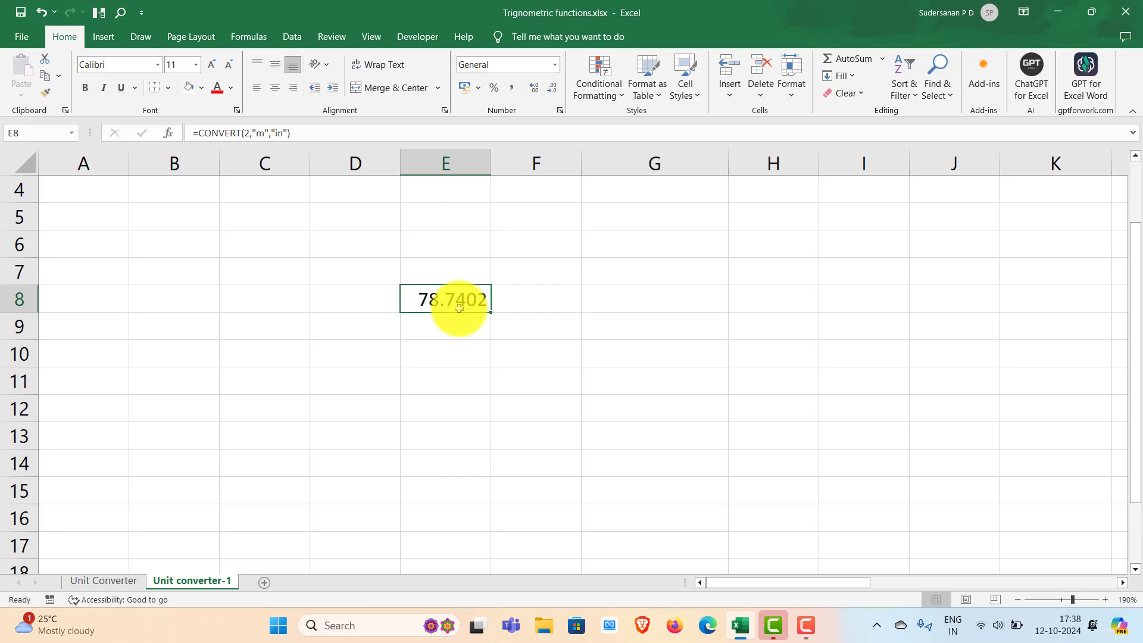
key("Delete")
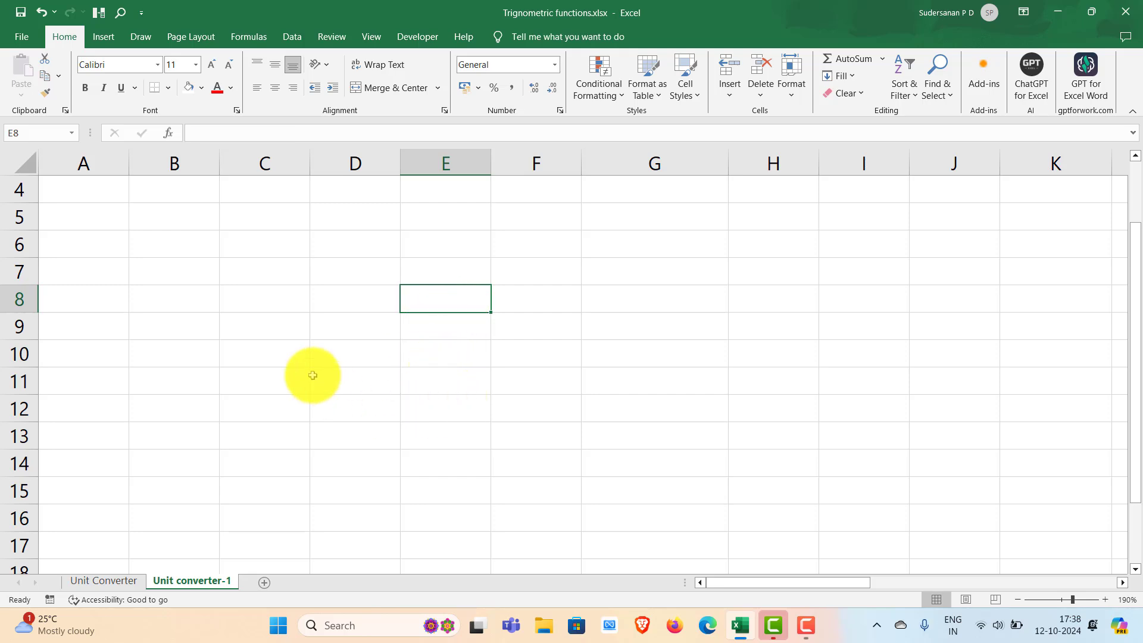
- Enter 2 in cell C7 as the number to convert and m in cell D7 as the source unit
left_click(273, 271)
type("2")
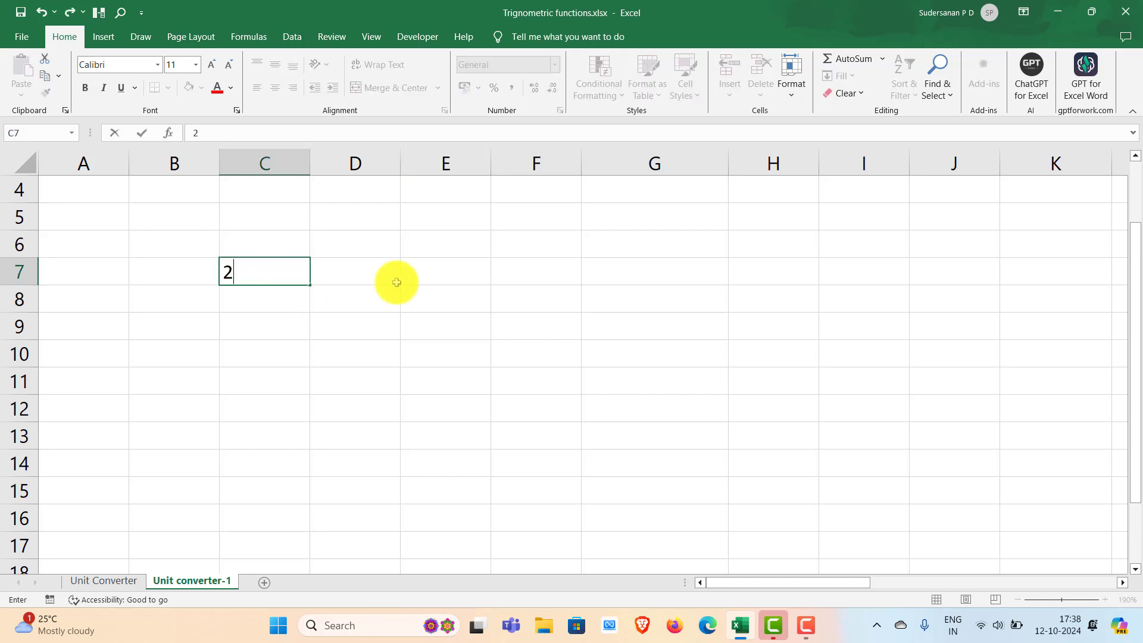
left_click(367, 273)
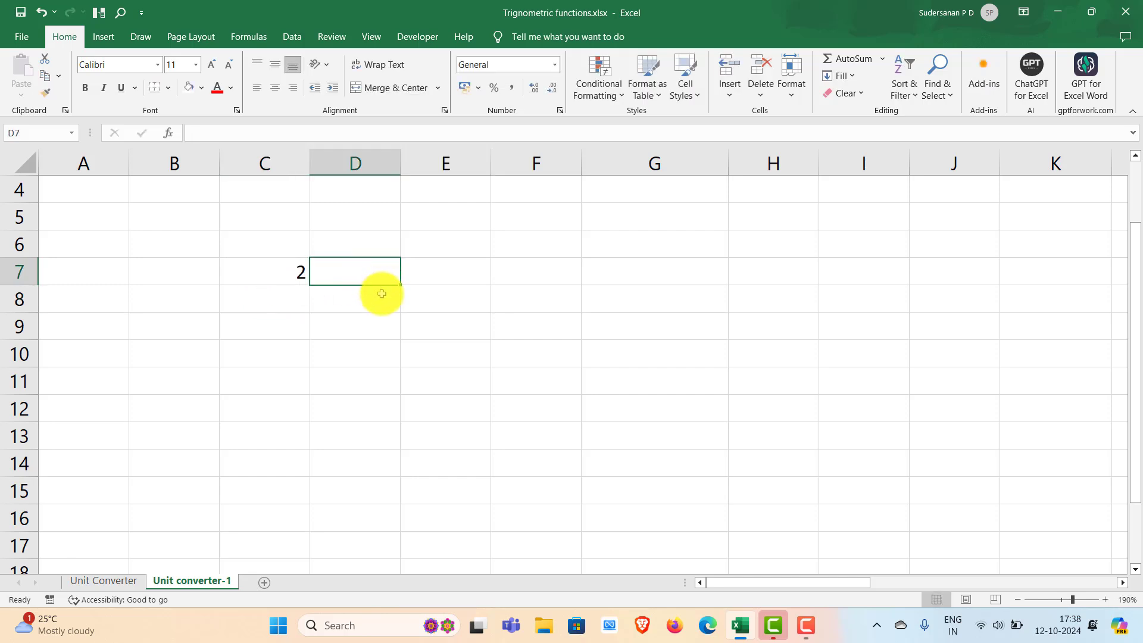
type("m")
- Enter an equals sign as text in cell E7 and the target unit in in cell G7
left_click(441, 267)
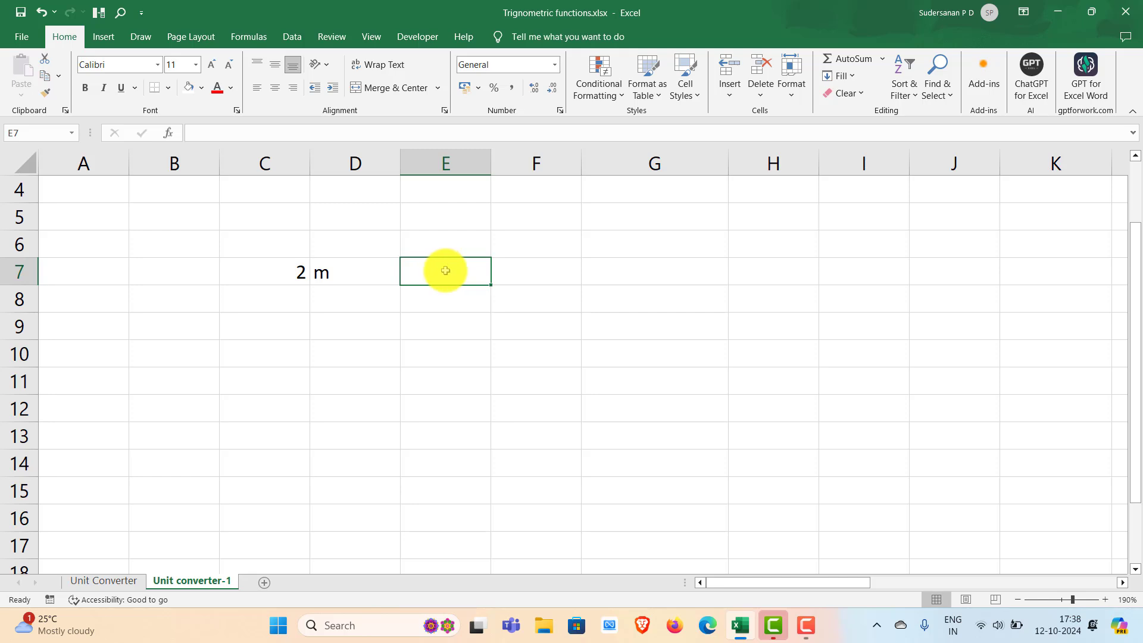
key("Down")
key("Down")
left_click(443, 269)
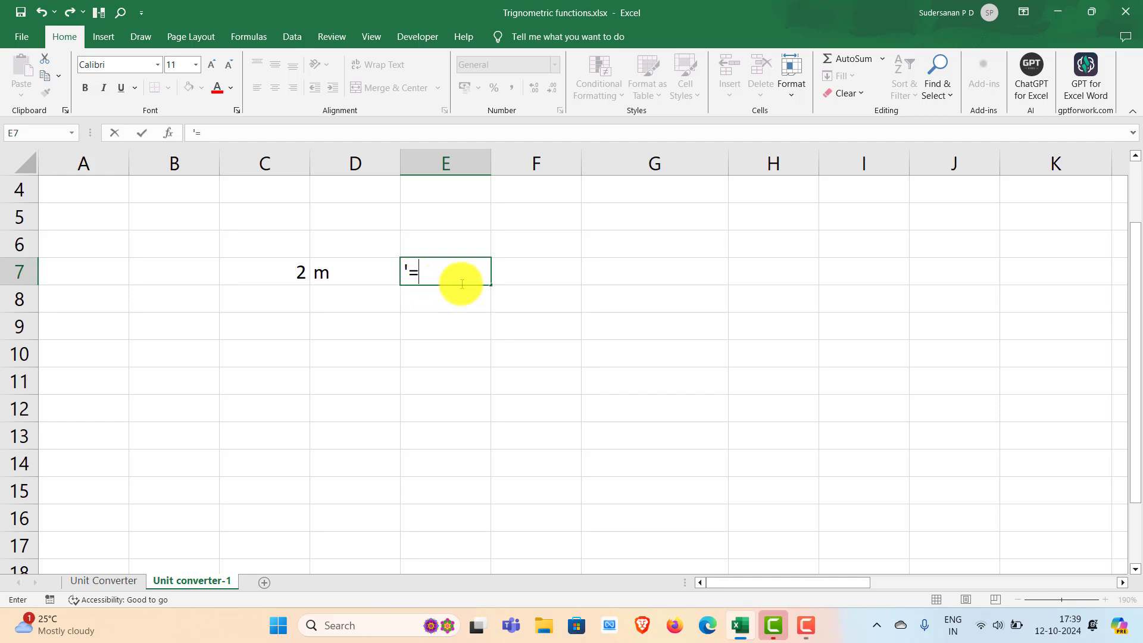
left_click(523, 277)
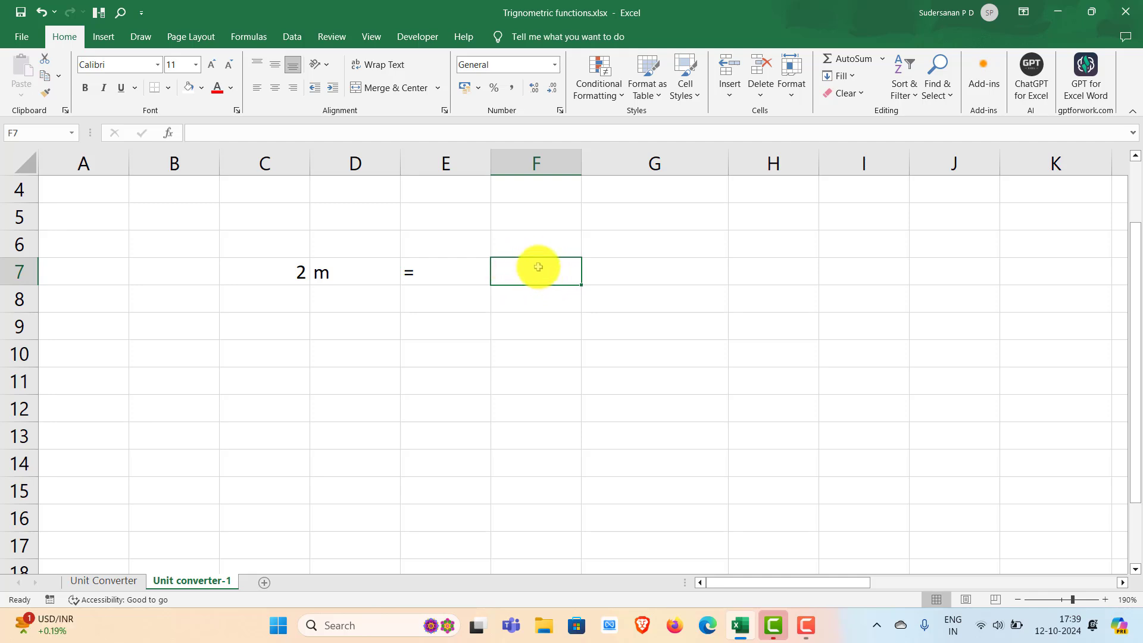
left_click(610, 269)
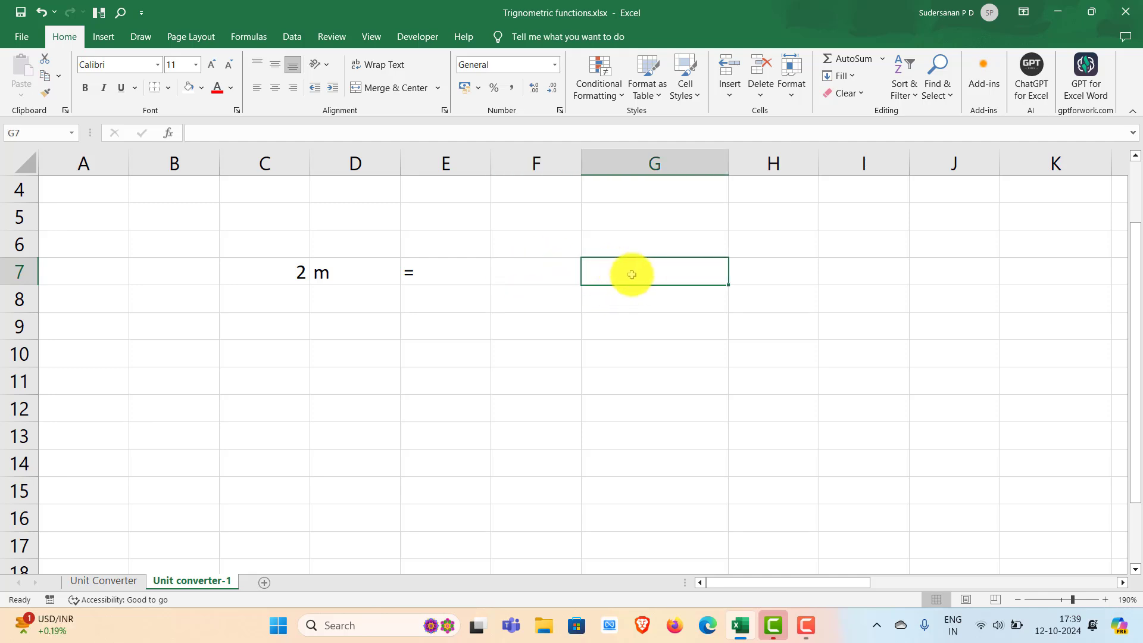
type("in")
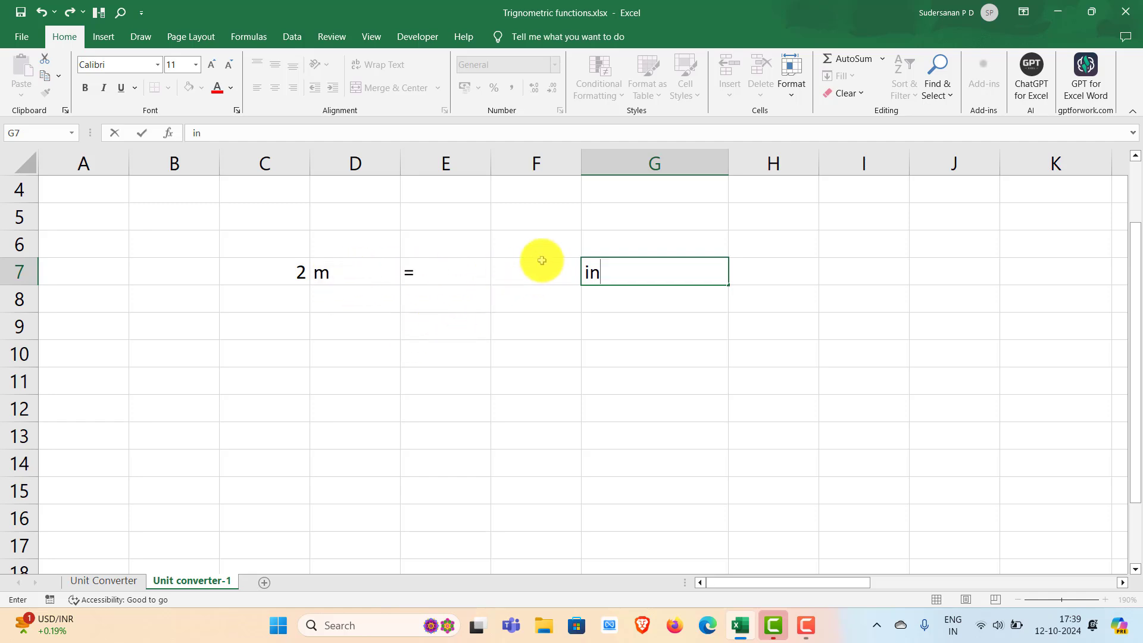
- Start a CONVERT formula in cell F7 that takes C7 as the number to convert
left_click(526, 272)
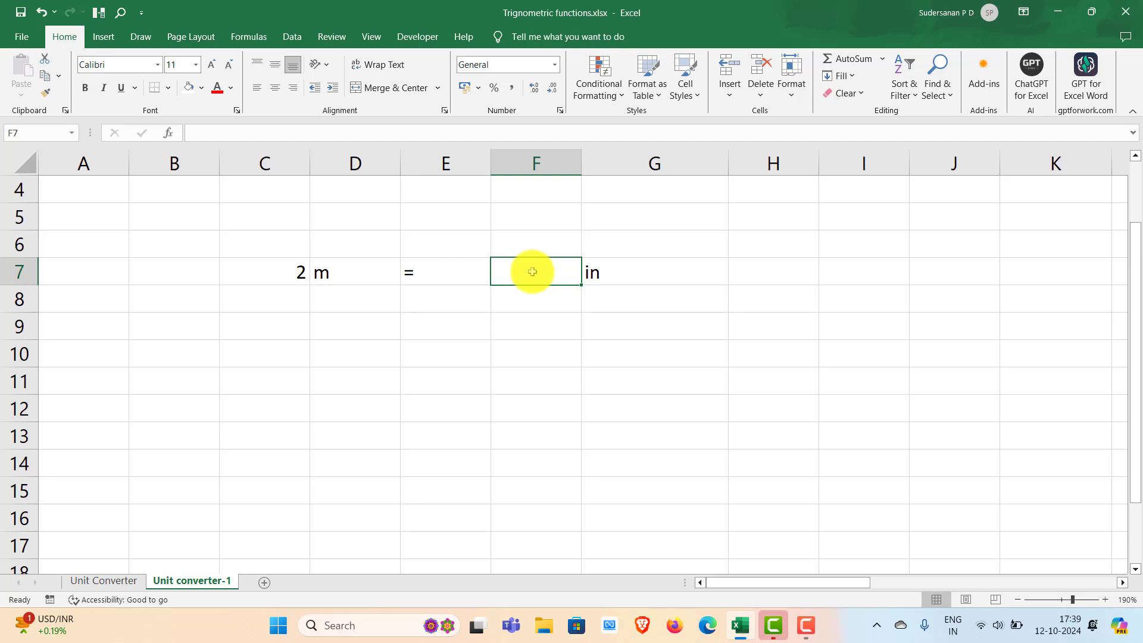
double_click(532, 273)
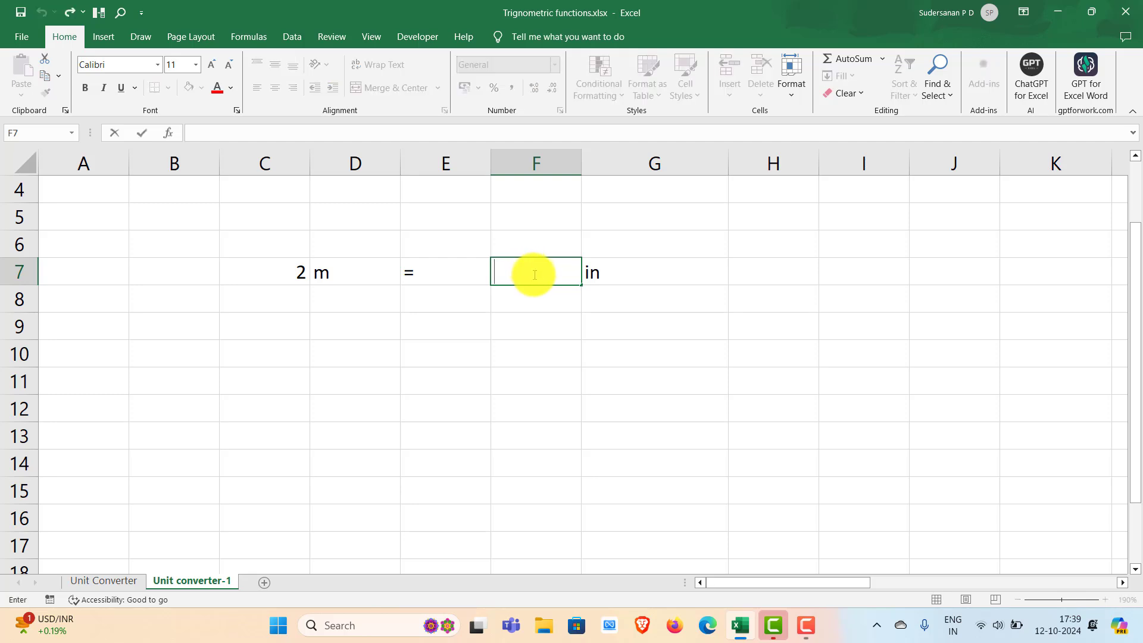
type("=")
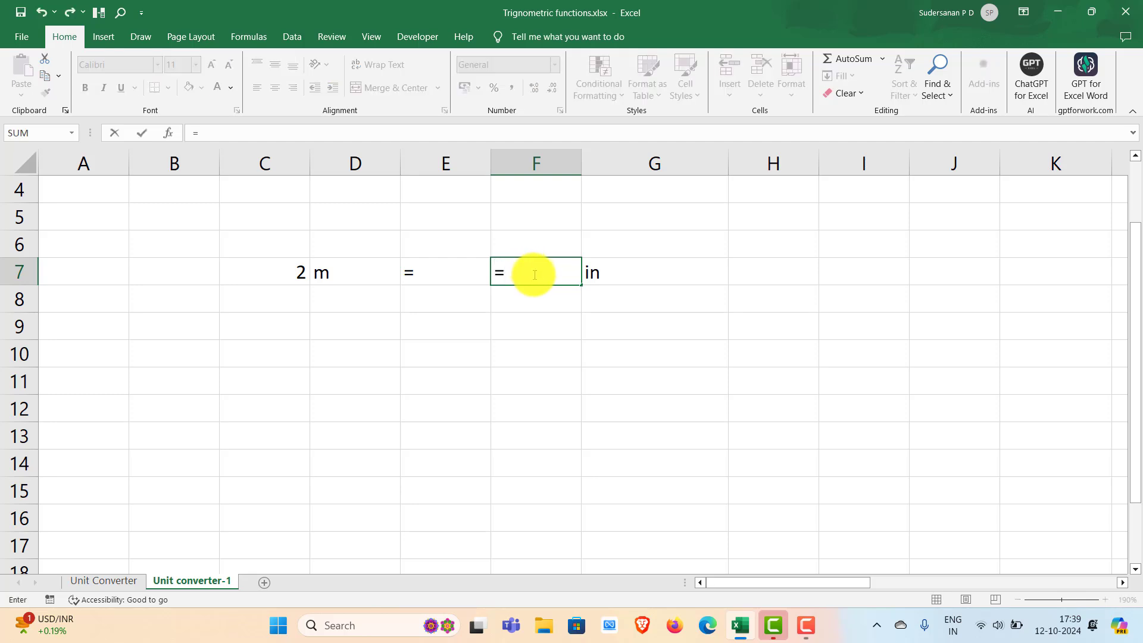
type("con")
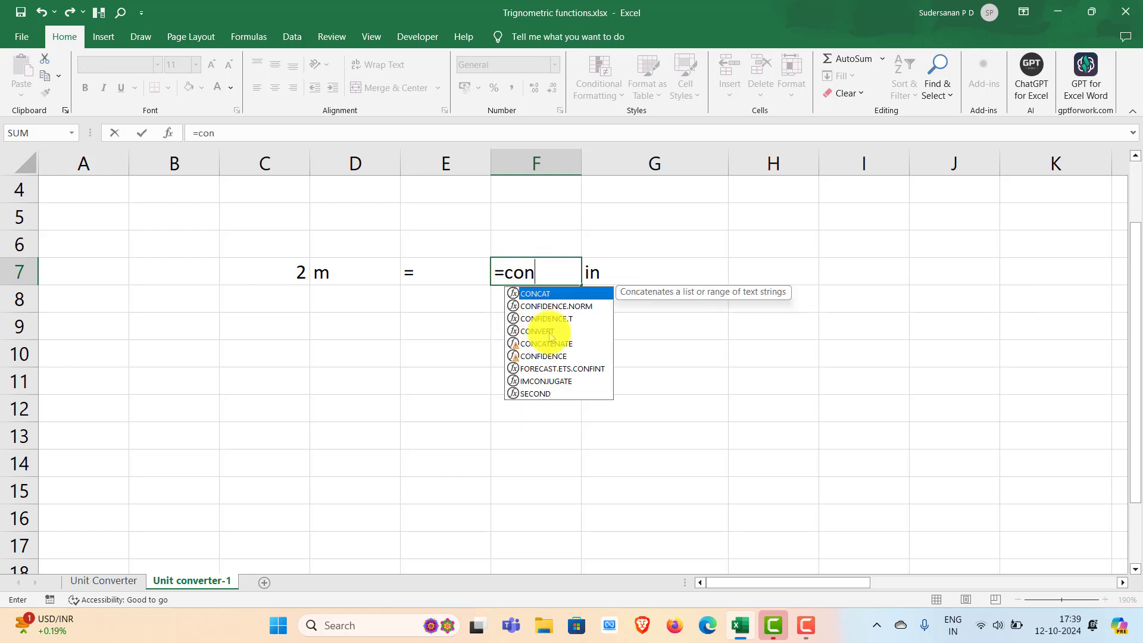
left_click(544, 330)
double_click(547, 329)
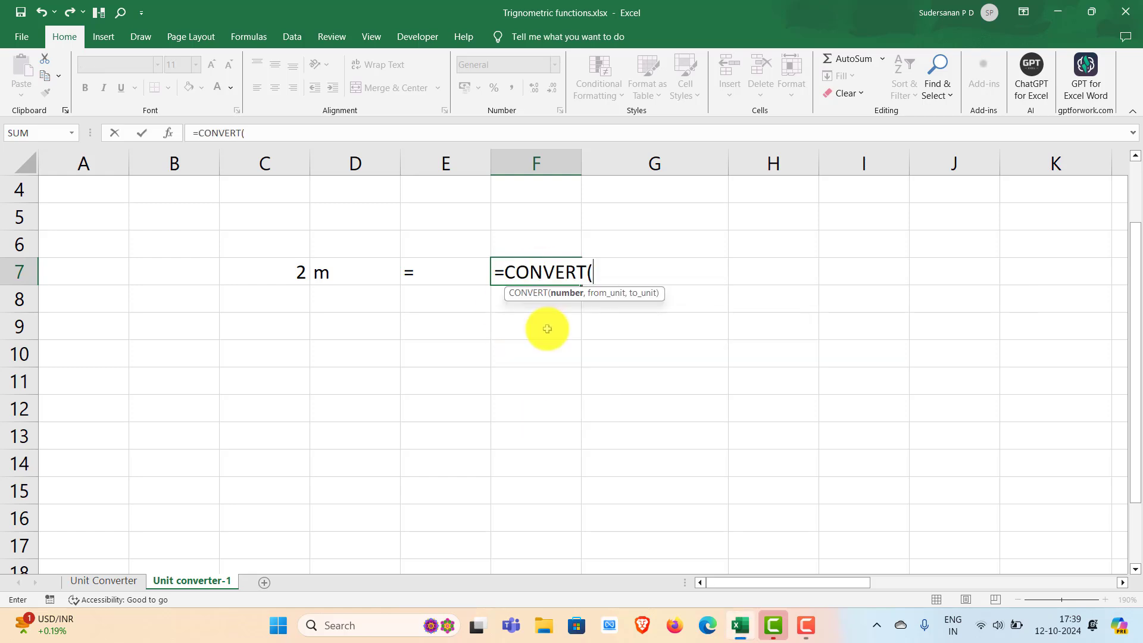
left_click(292, 272)
type(",")
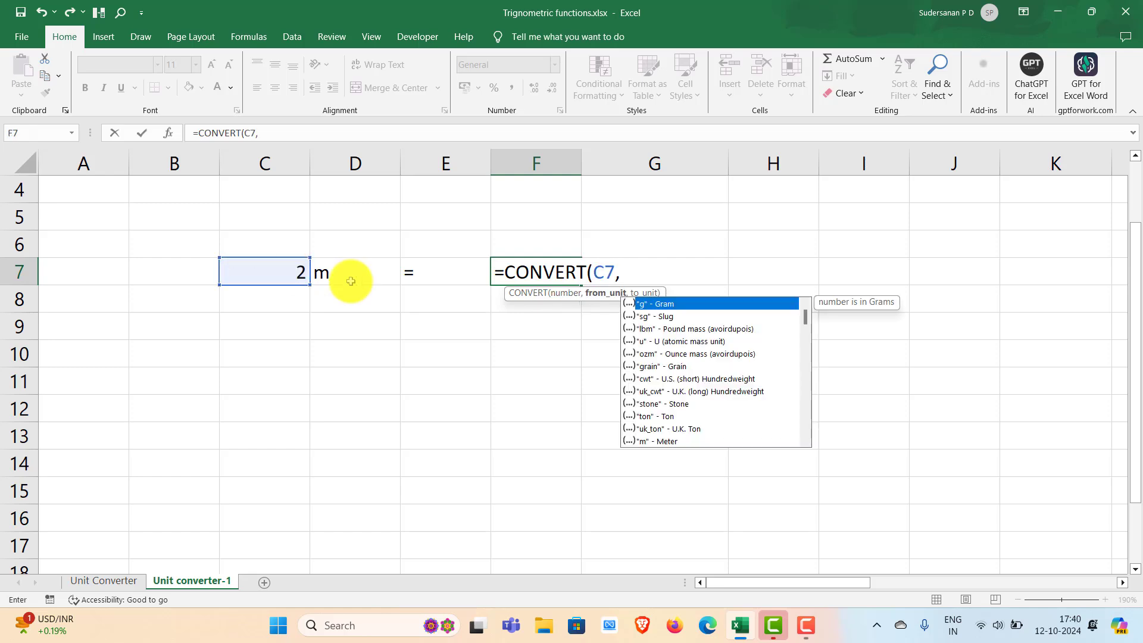
- Complete the F7 formula as =CONVERT(C7,D7,G7), with D7 as the source unit and G7 as the target unit
left_click(341, 275)
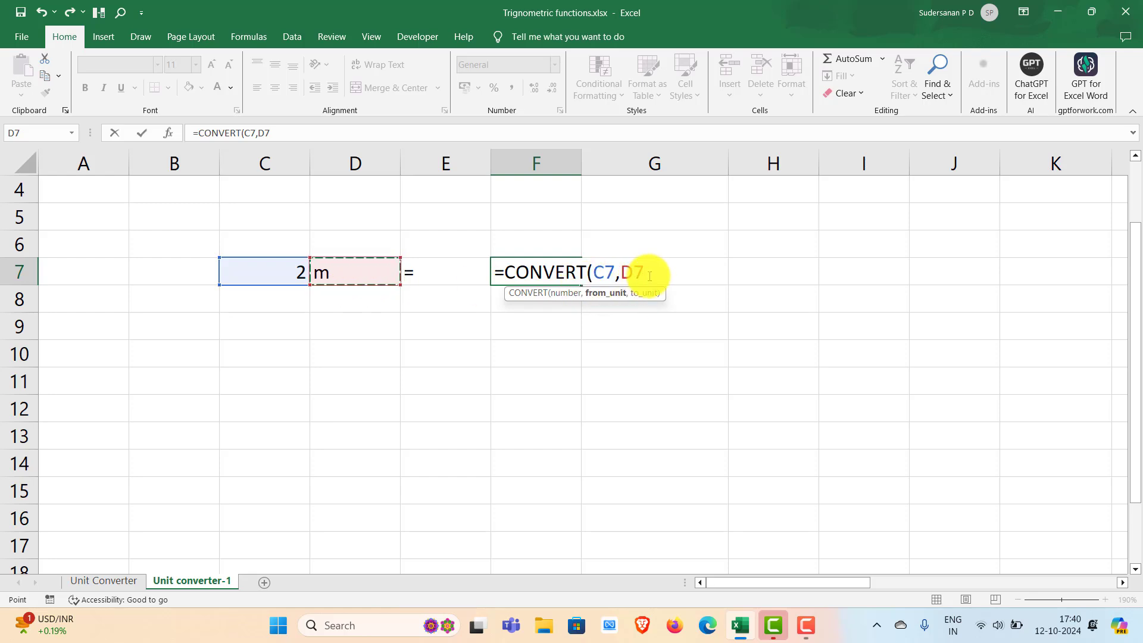
type(",")
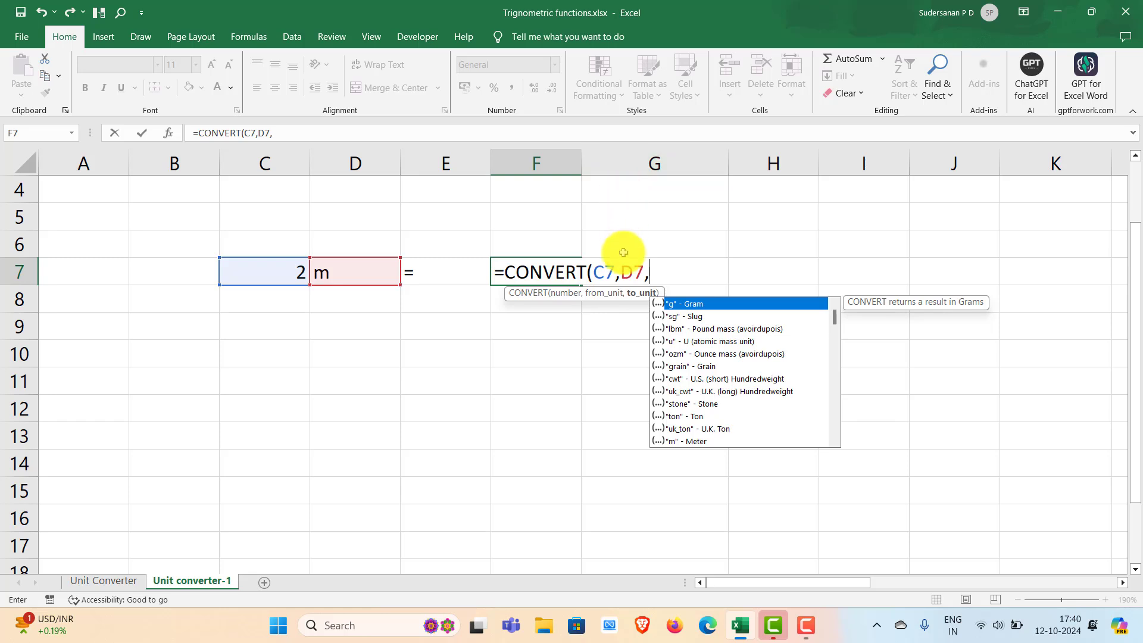
left_click(613, 275)
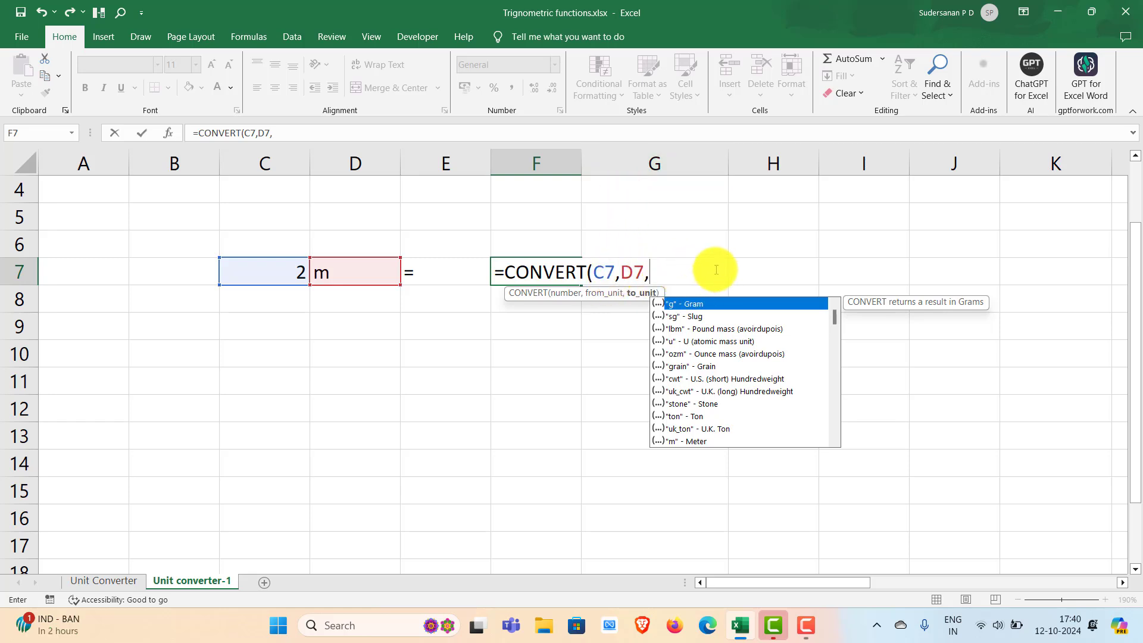
key("F2")
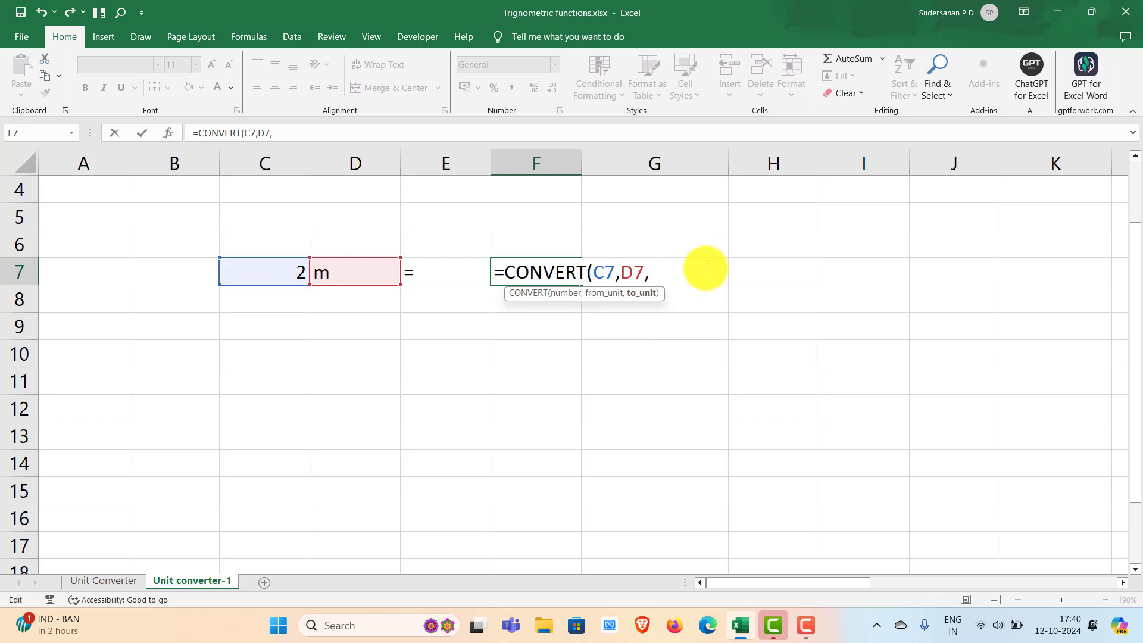
type("G7")
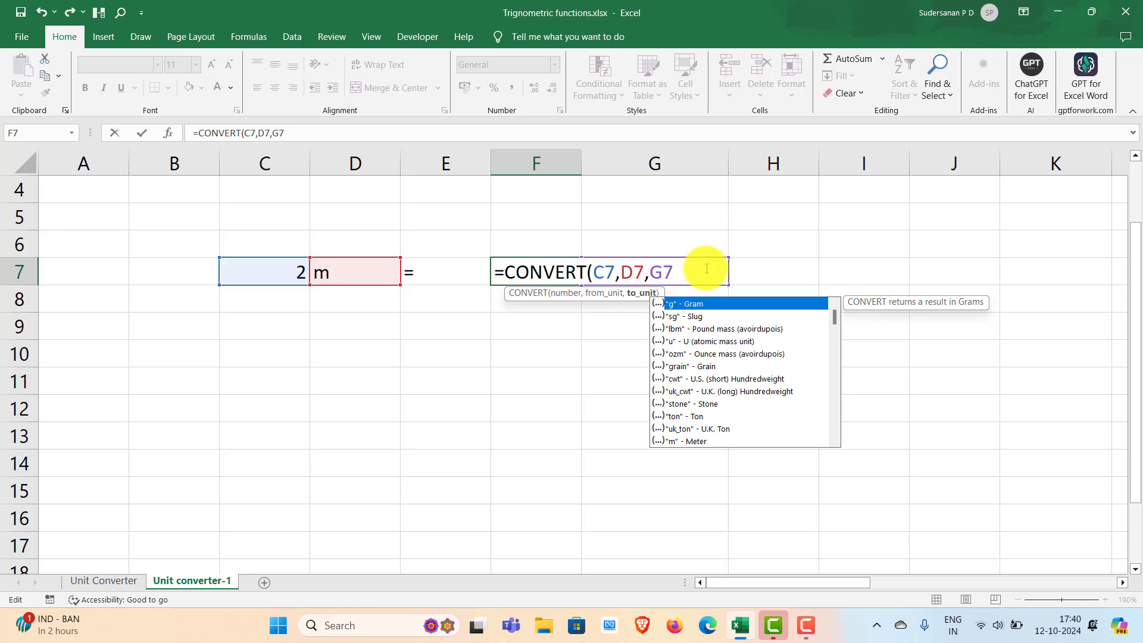
type(")")
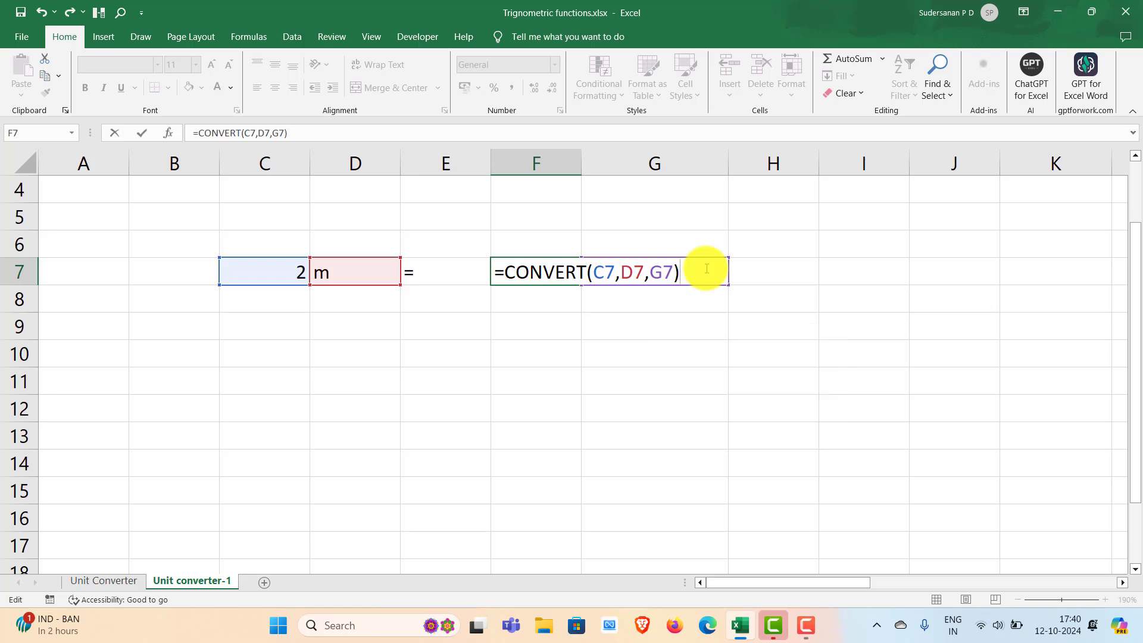
key("Return")
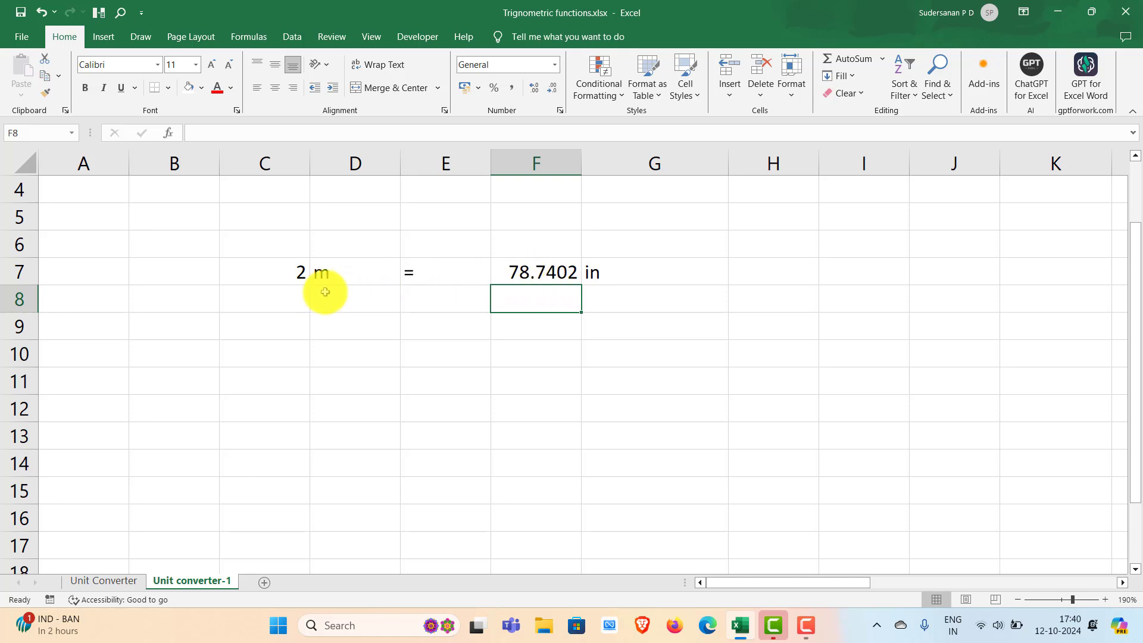
- Center the contents of cells C7 to G7 horizontally
left_click(257, 268)
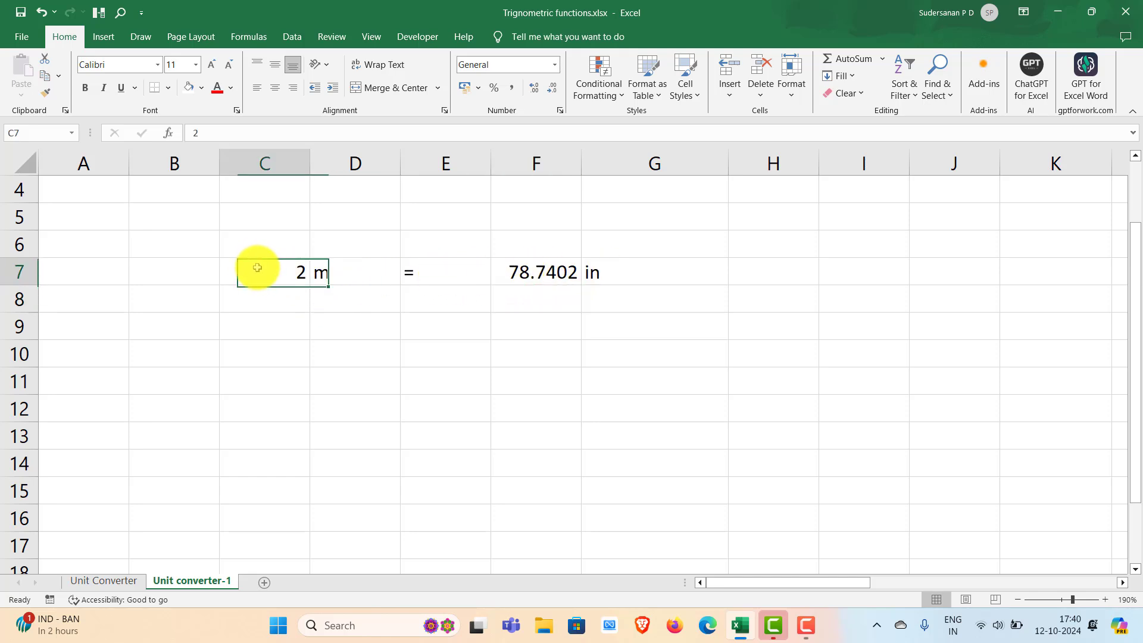
left_click_drag(258, 268, 632, 273)
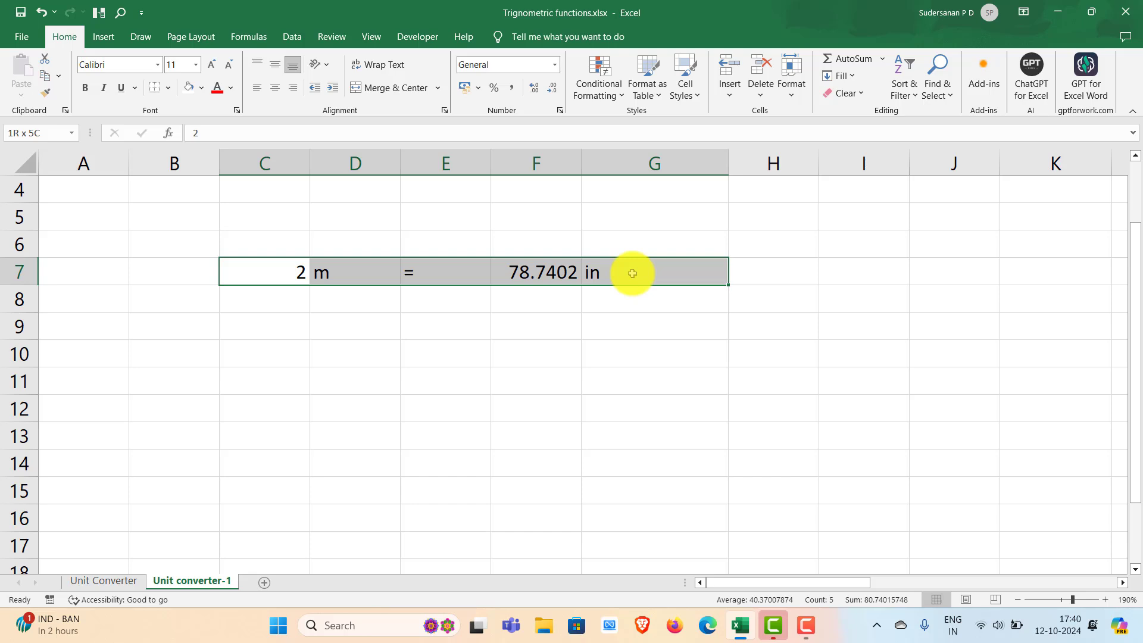
left_click(275, 89)
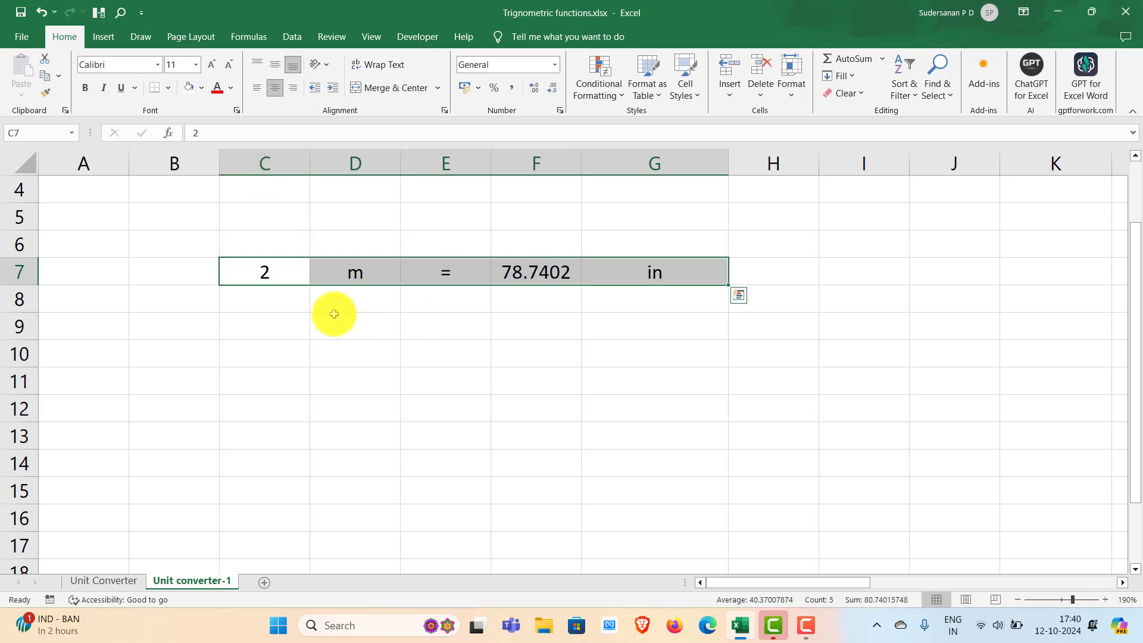
left_click(369, 336)
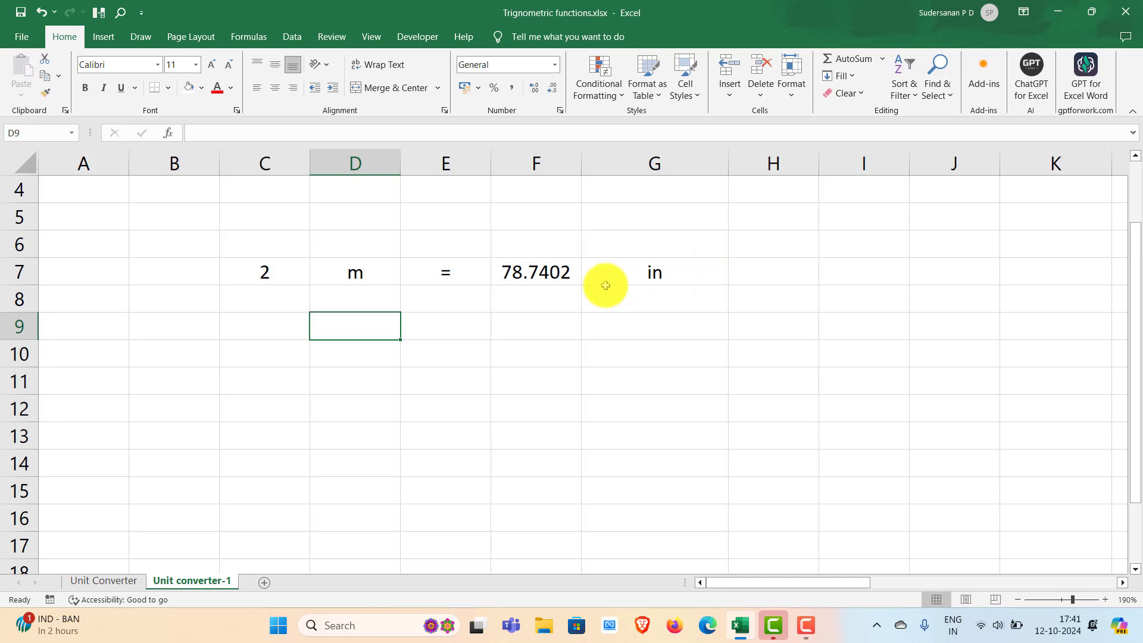
- Change the number to convert in cell C7 to 4
left_click(266, 275)
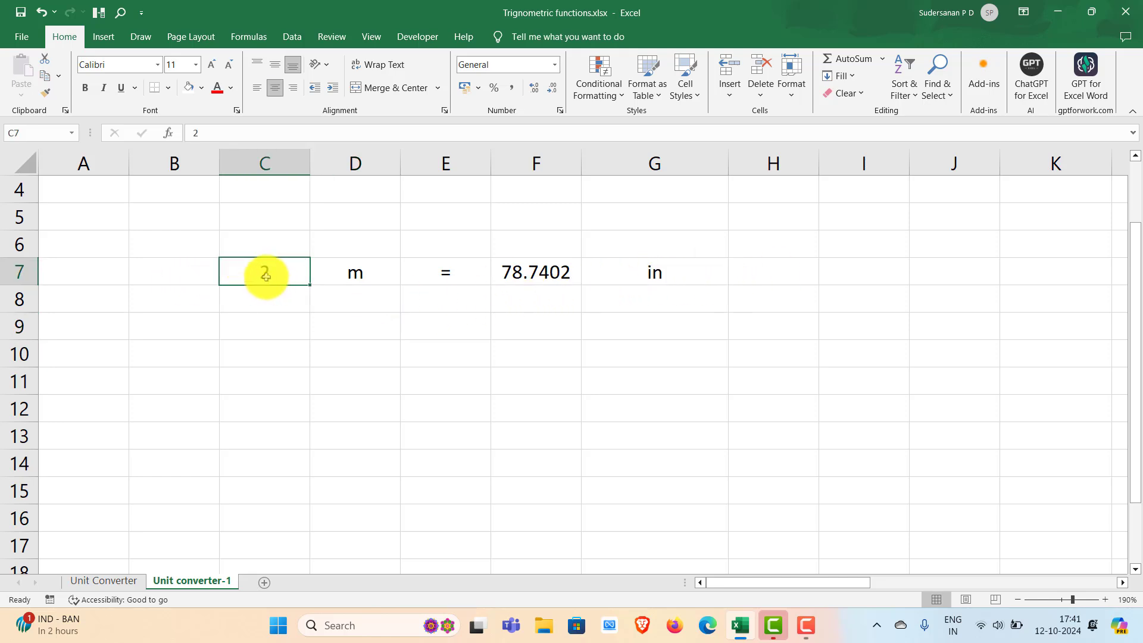
type("4")
left_click(271, 354)
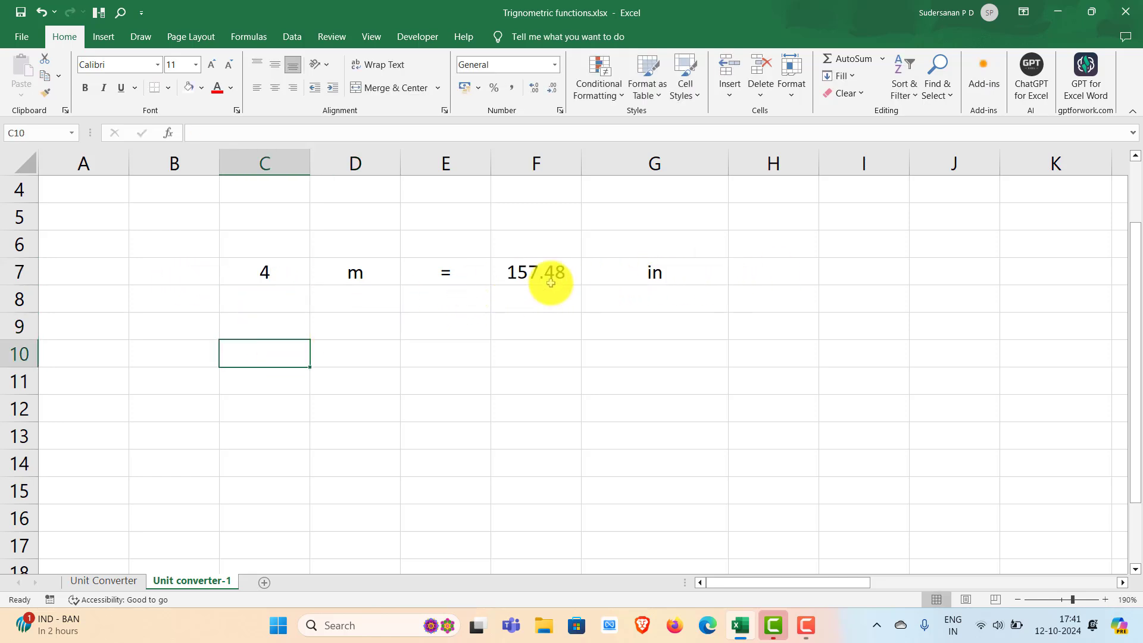
- Change the source unit in D7 to in and the target unit in G7 to mm
double_click(355, 274)
double_click(315, 271)
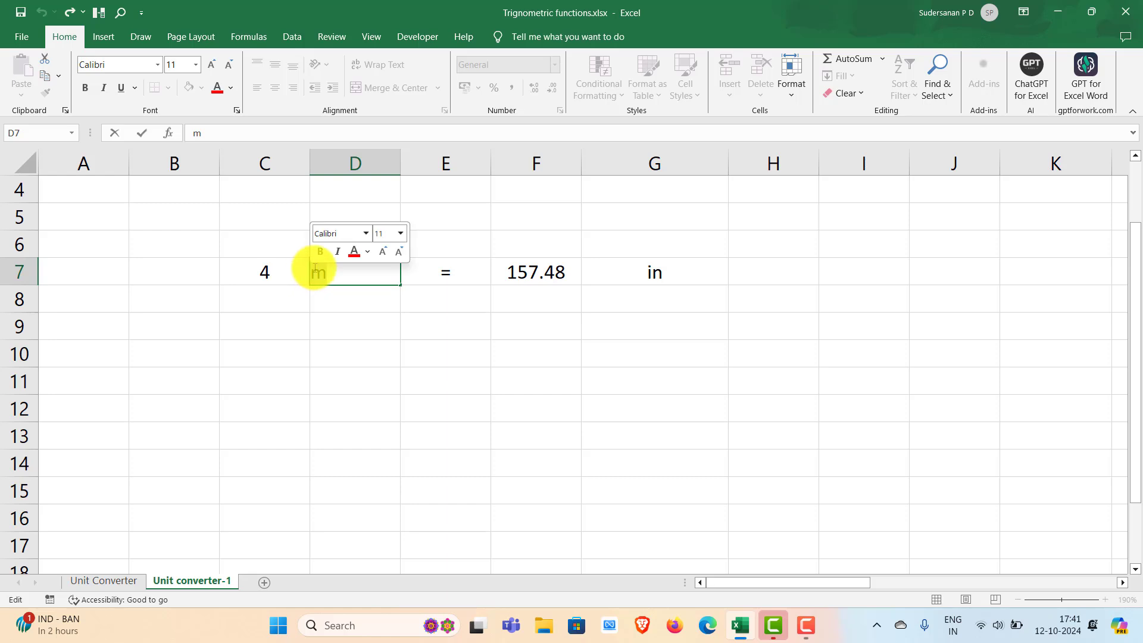
type("in")
left_click(470, 346)
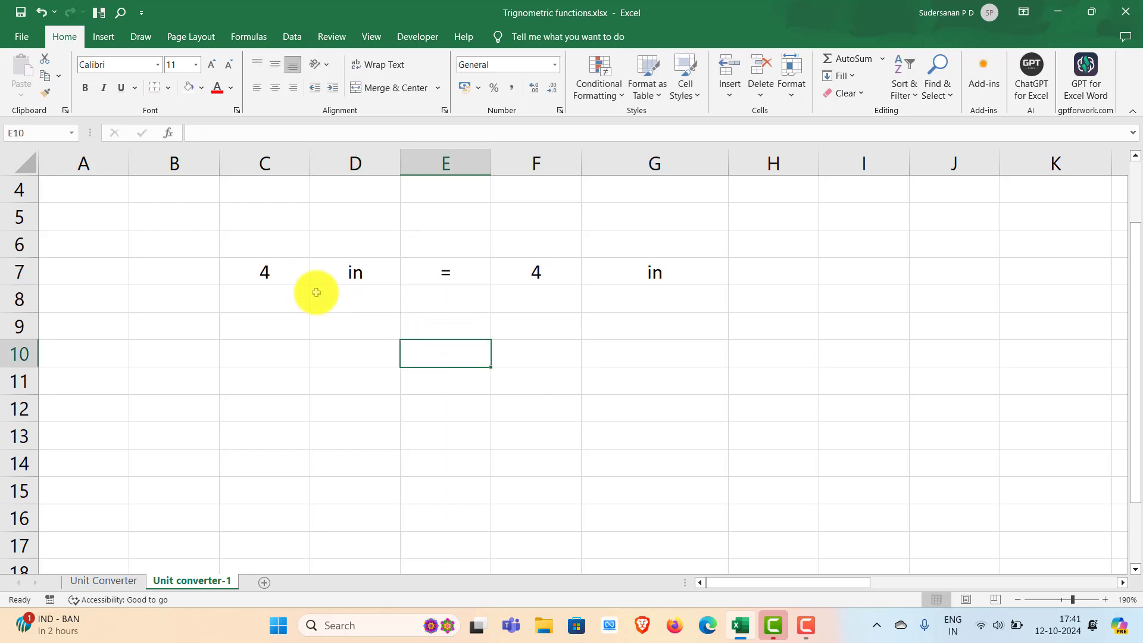
left_click(648, 273)
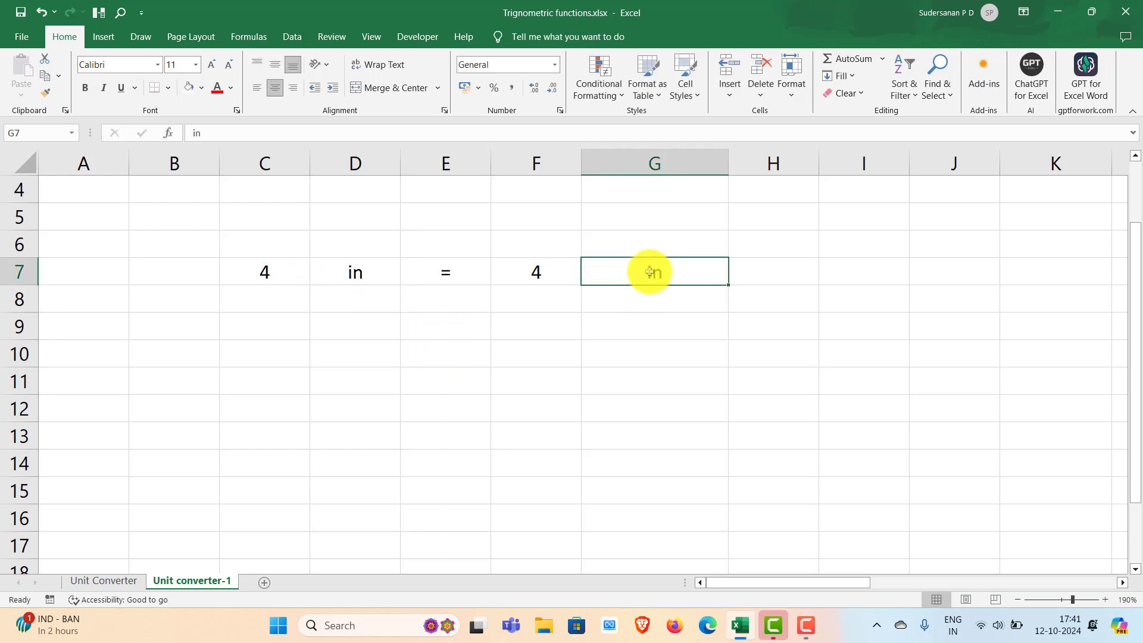
type("c")
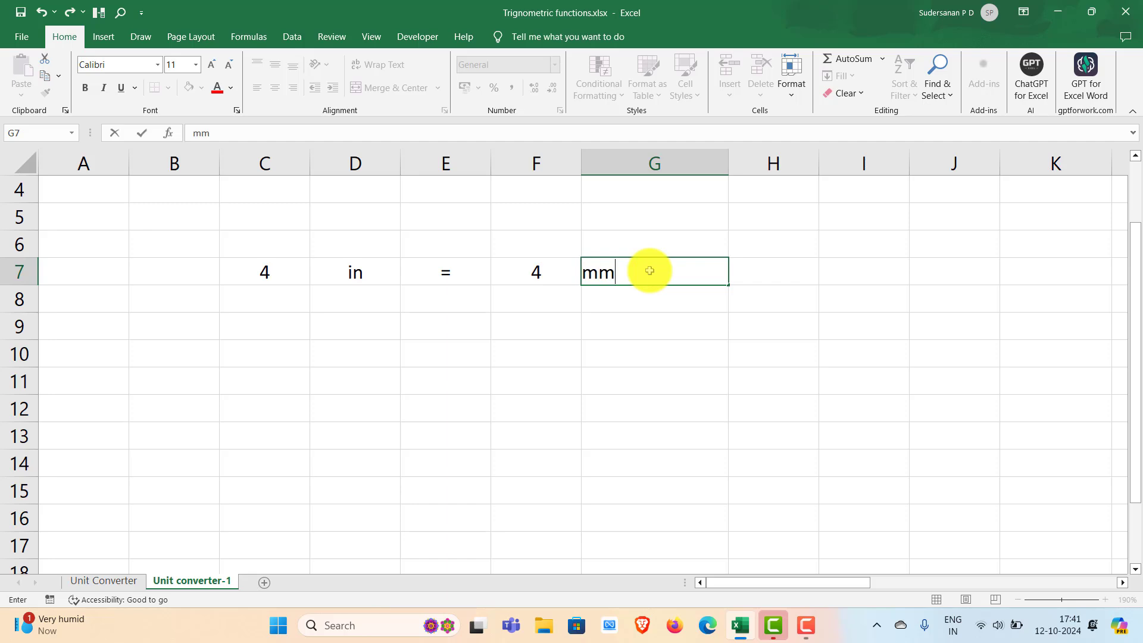
left_click(649, 326)
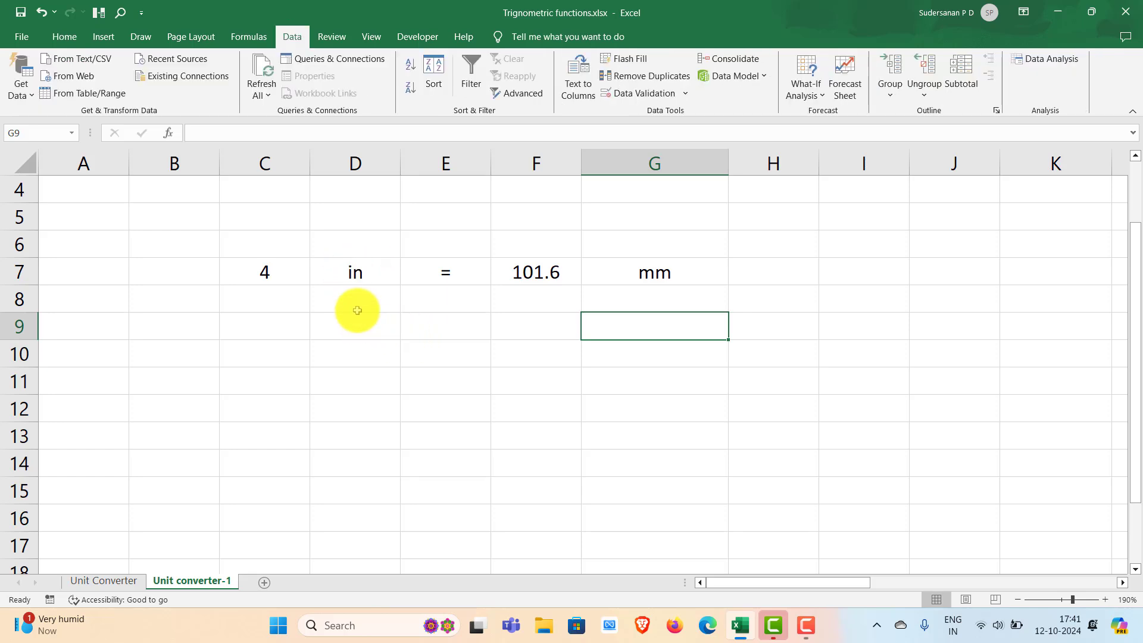
left_click(356, 276)
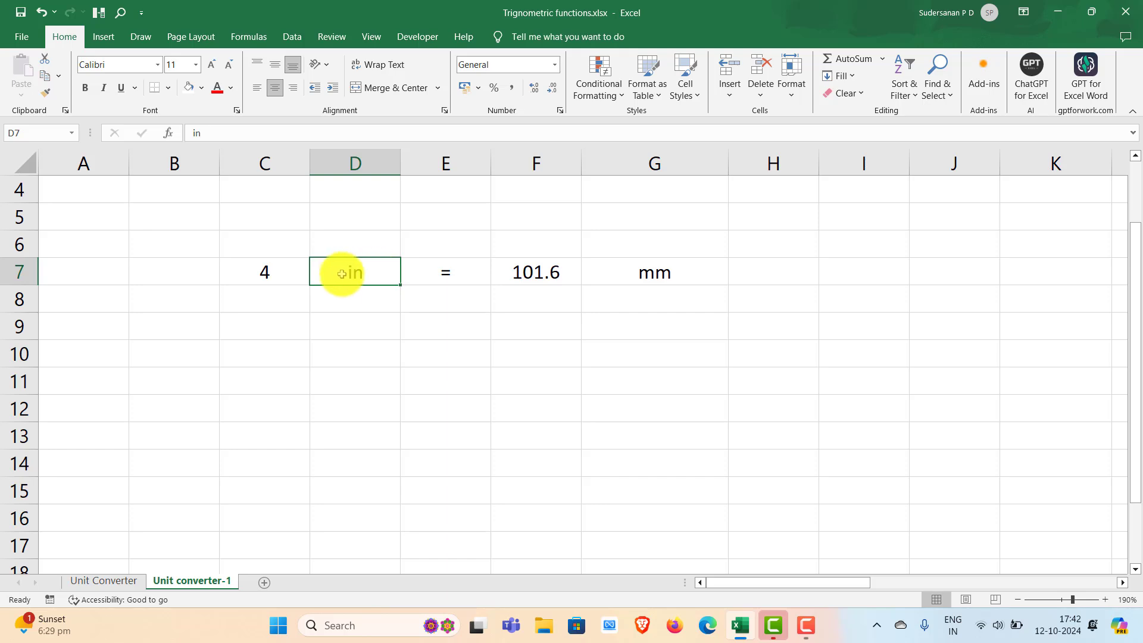
left_click(361, 296)
double_click(352, 270)
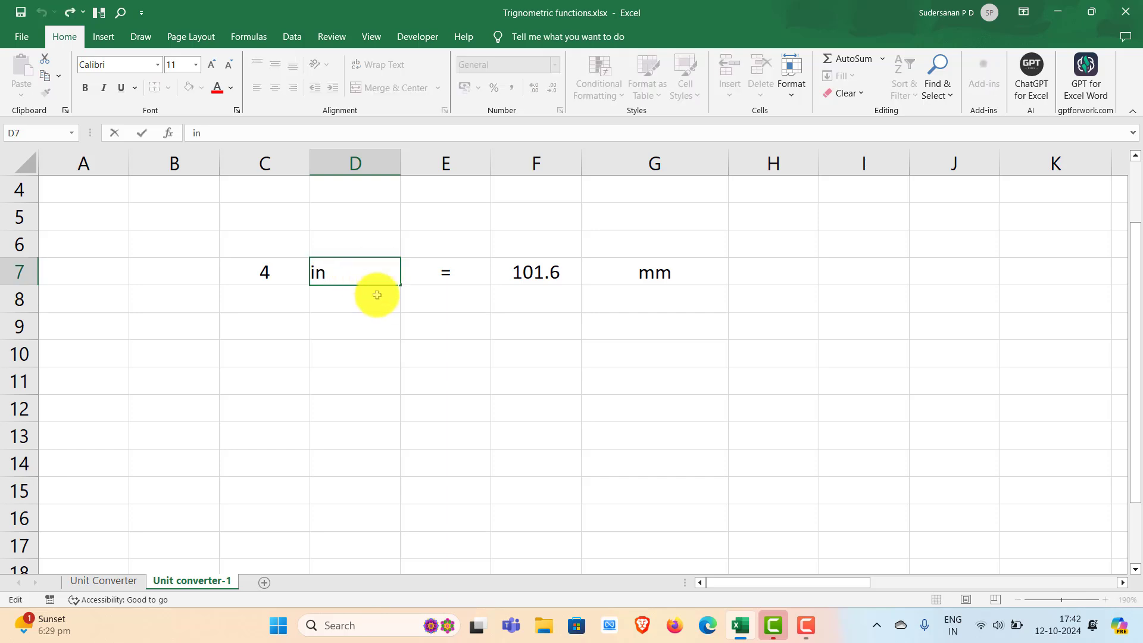
left_click(343, 308)
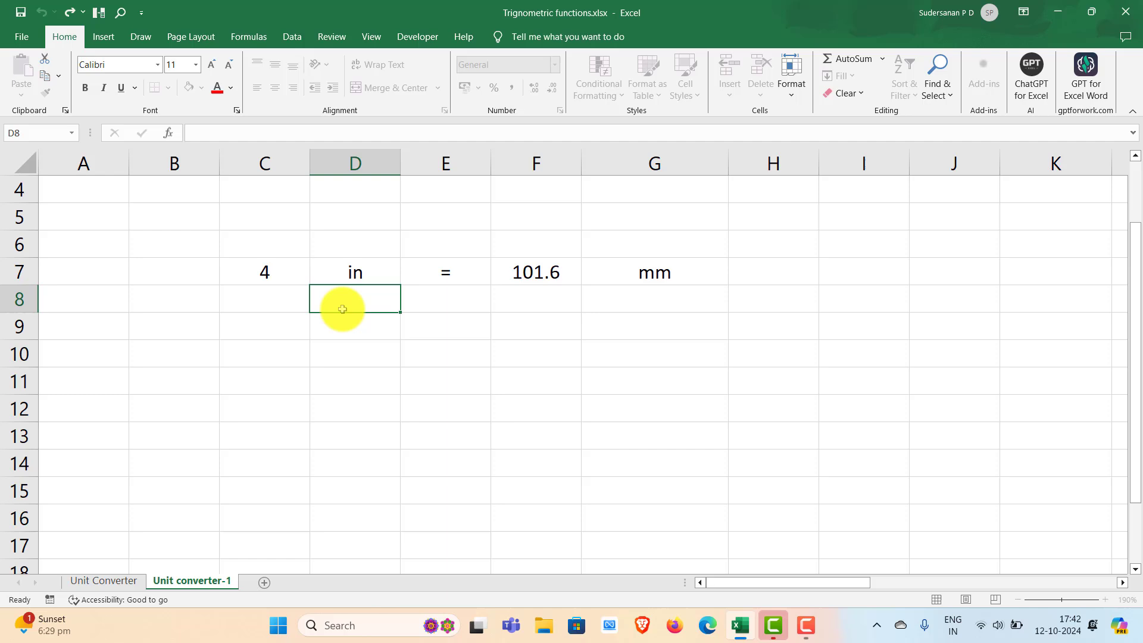
- Add list data validation with an in-cell dropdown to cell D7, using the length units in AB4:AB17 as the source
left_click(382, 273)
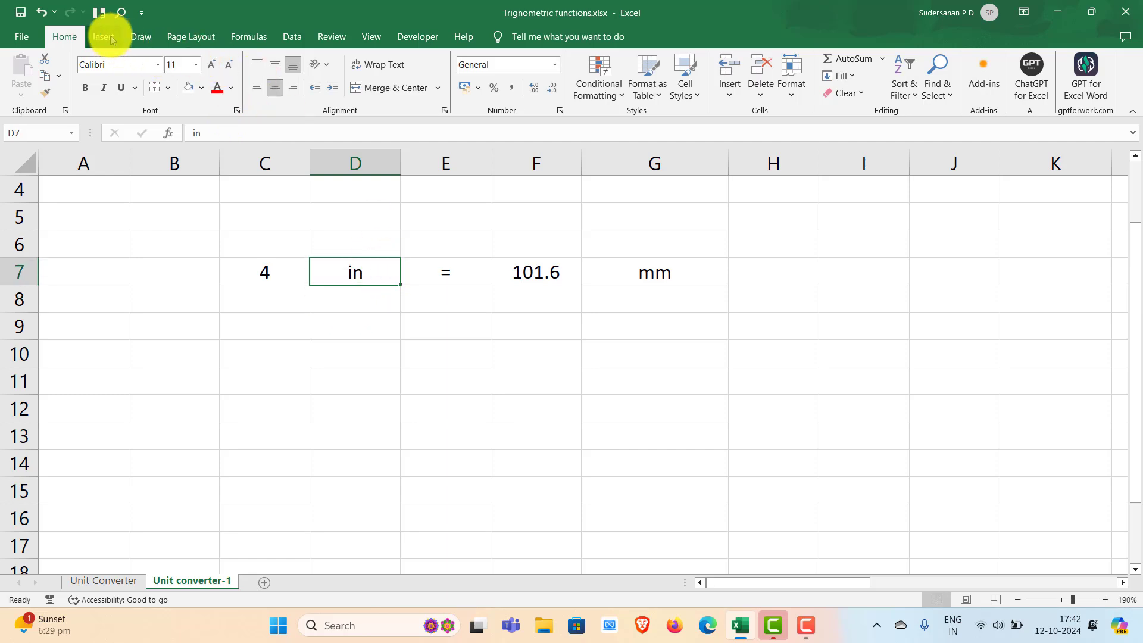
left_click(288, 35)
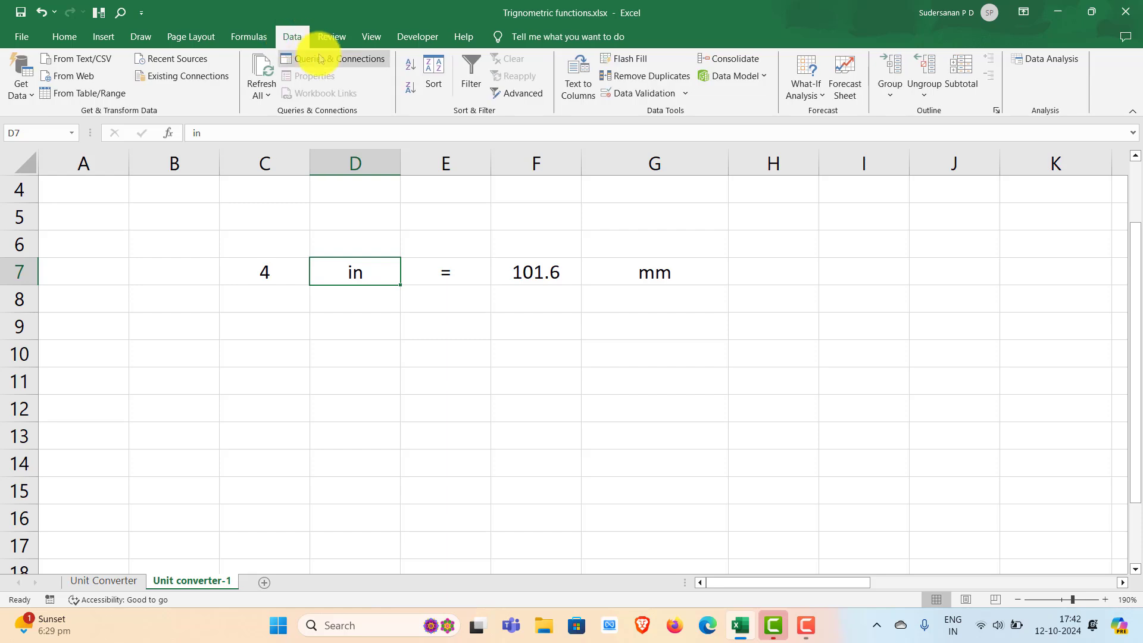
left_click(687, 95)
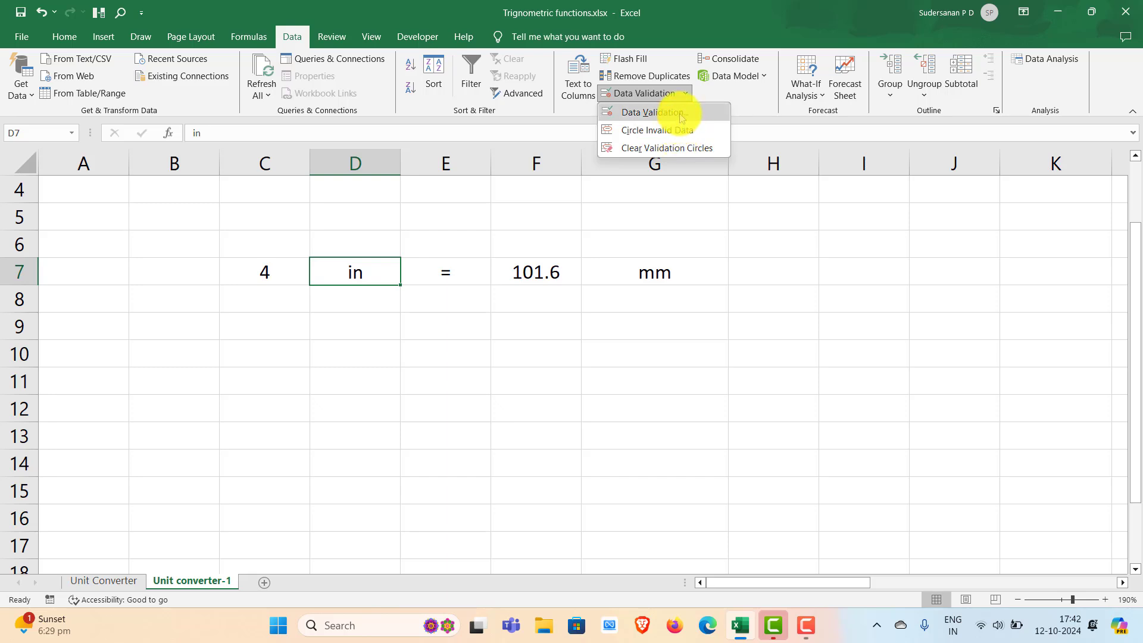
left_click(682, 117)
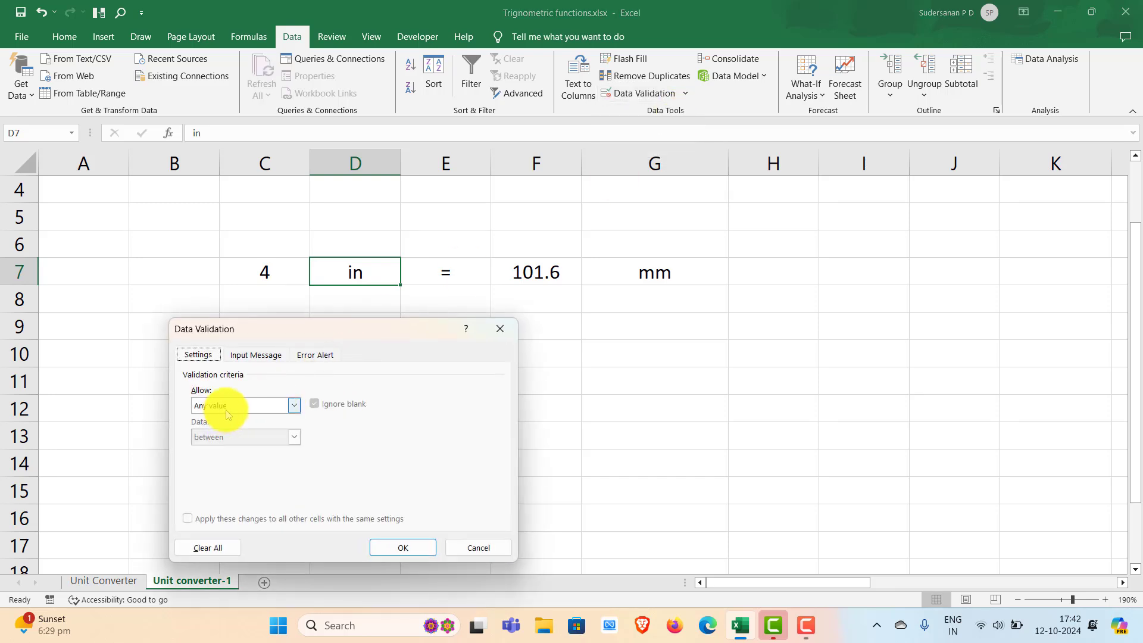
left_click(296, 409)
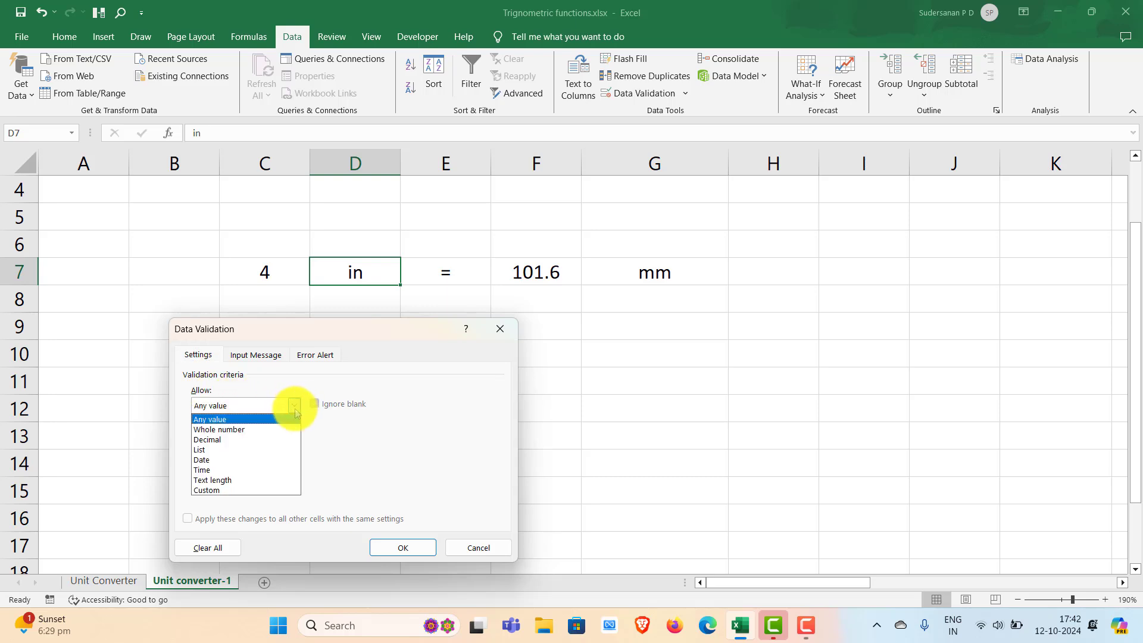
left_click(235, 450)
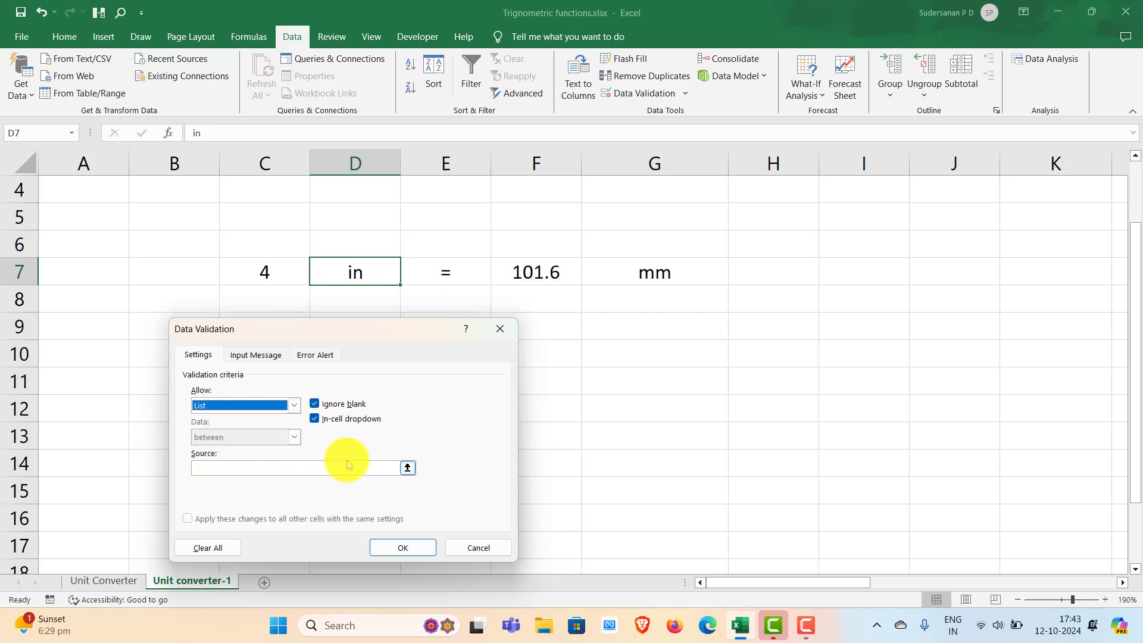
left_click(408, 469)
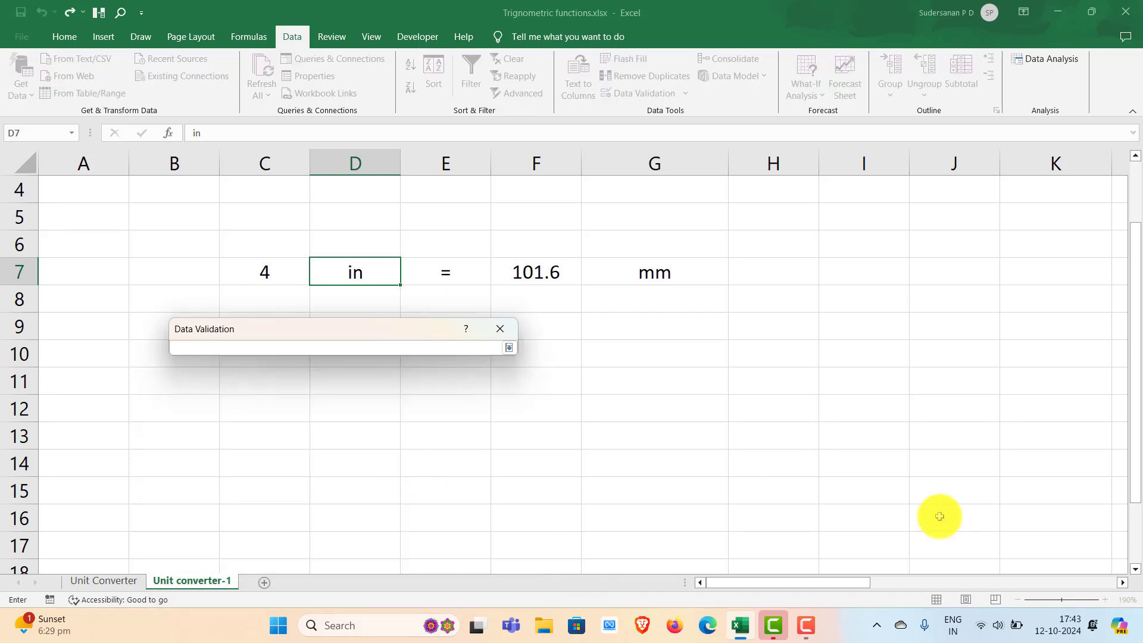
left_click_drag(803, 587, 1072, 587)
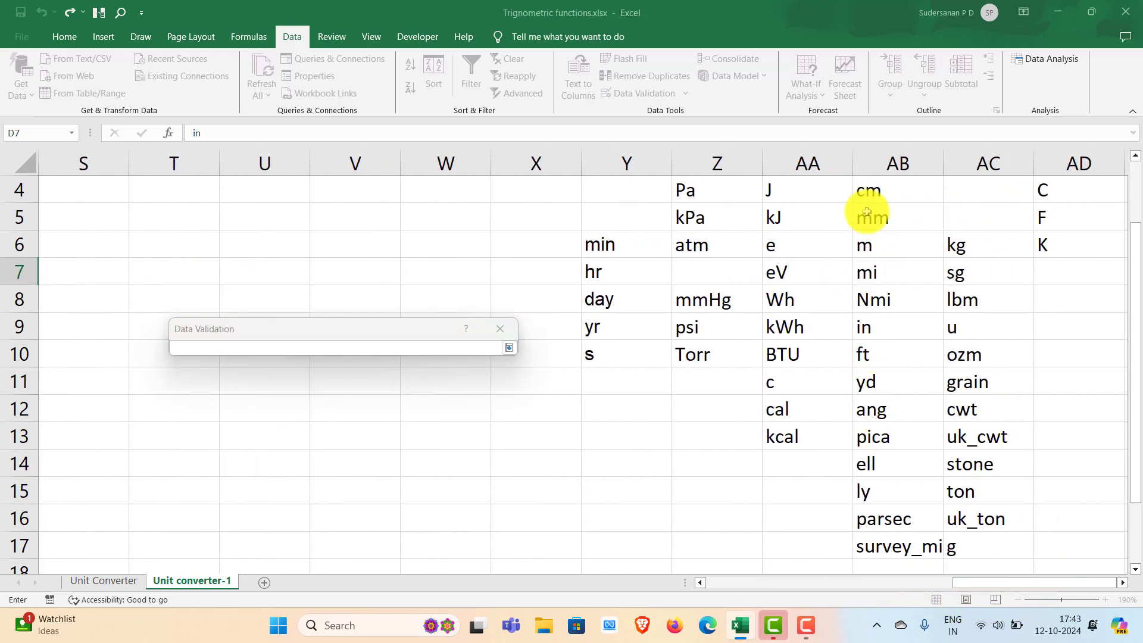
left_click_drag(871, 190, 890, 538)
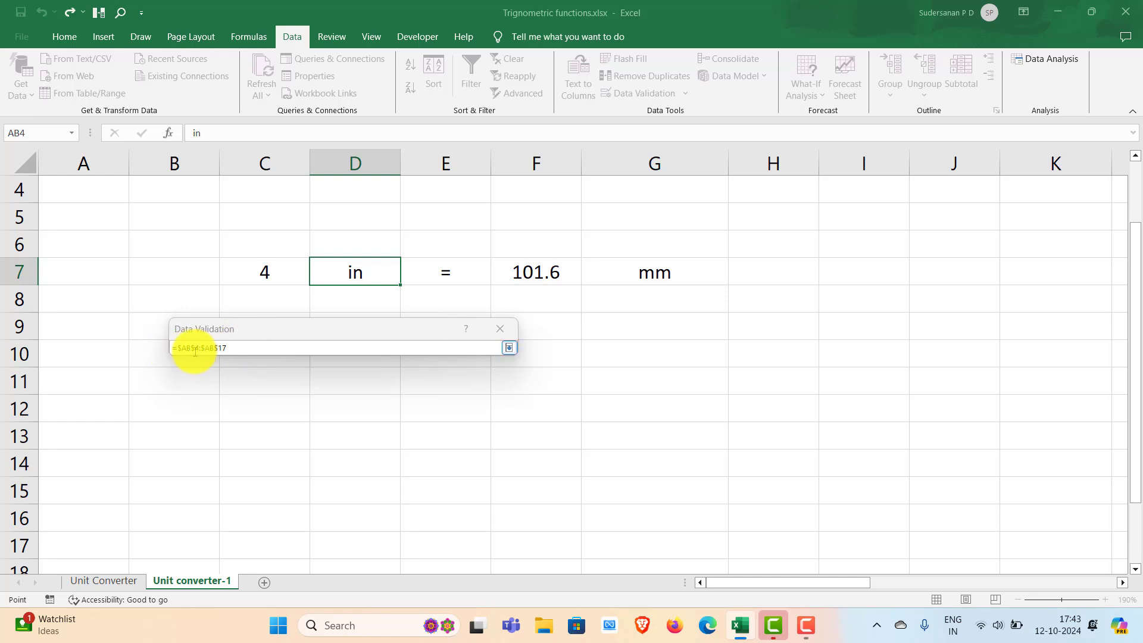
left_click(509, 348)
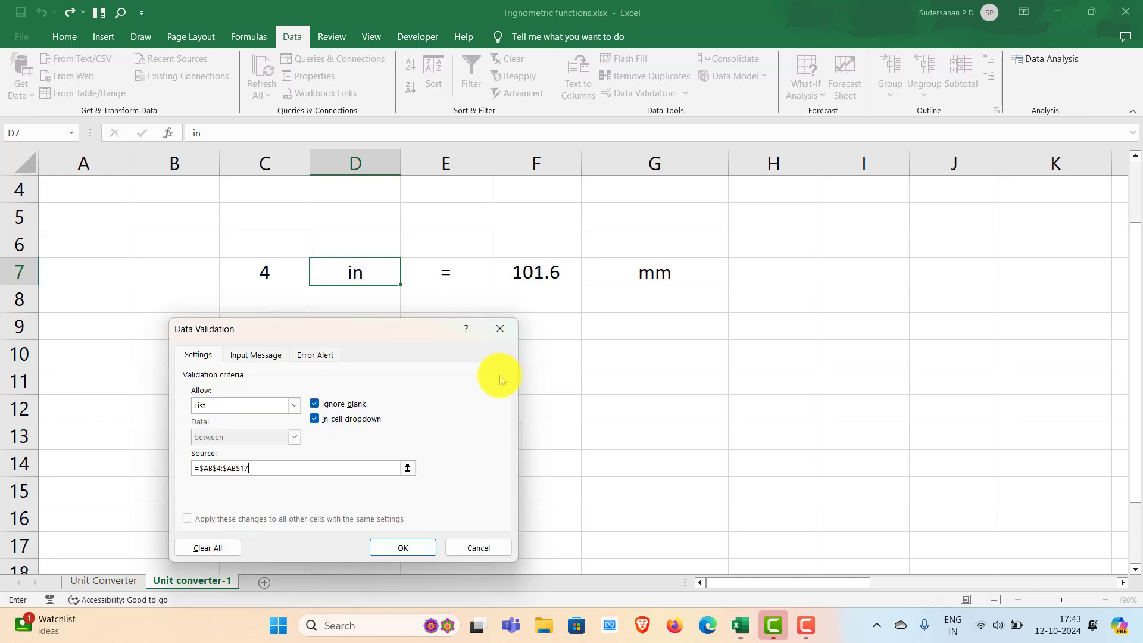
left_click(404, 548)
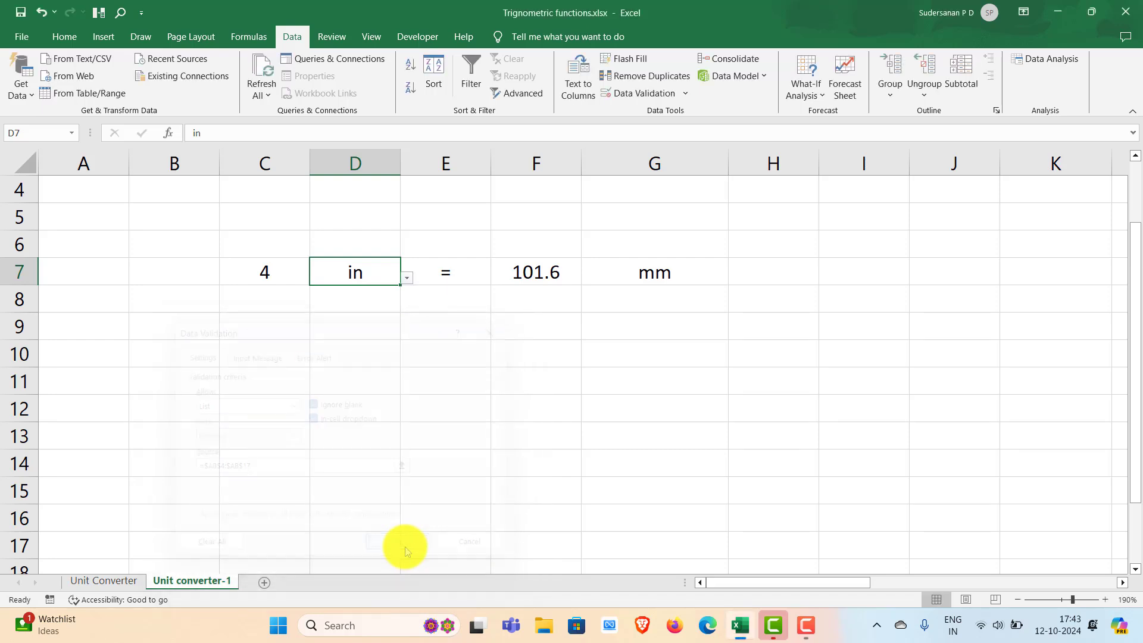
left_click(499, 426)
- Test the unit list in cell D7 by choosing mm, and switch the source unit to ft
left_click(357, 273)
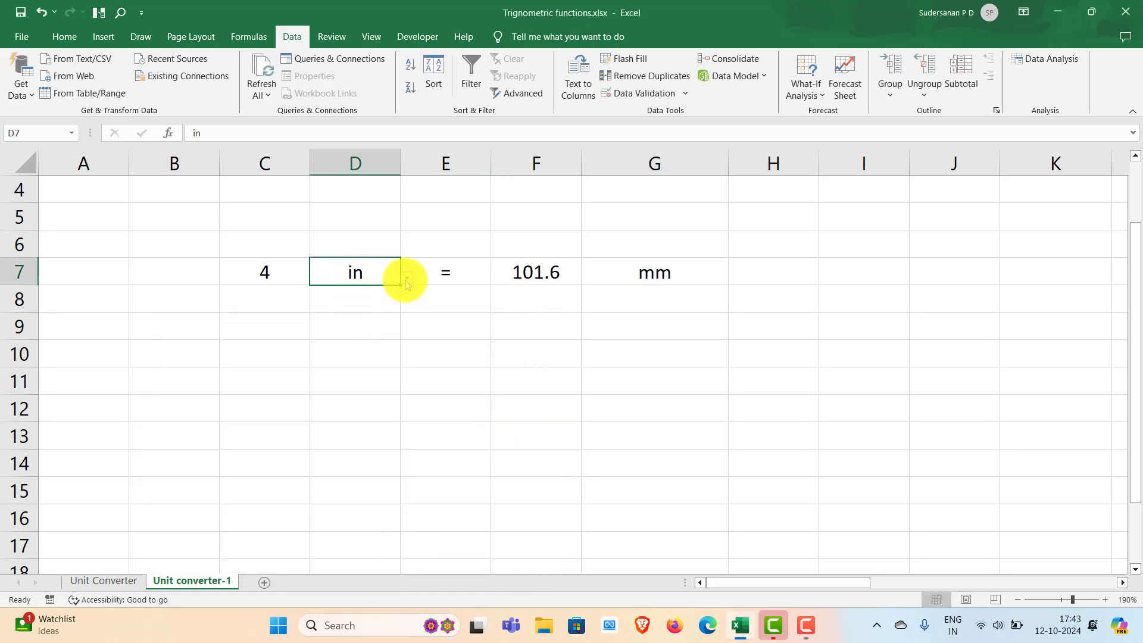
left_click(407, 280)
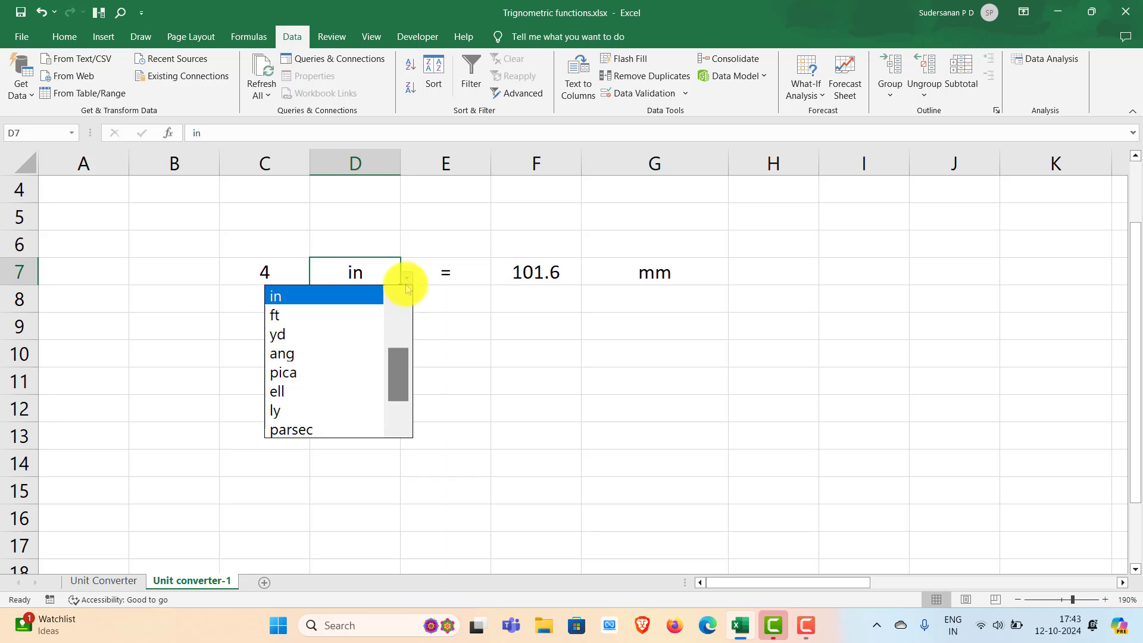
left_click_drag(403, 371, 403, 288)
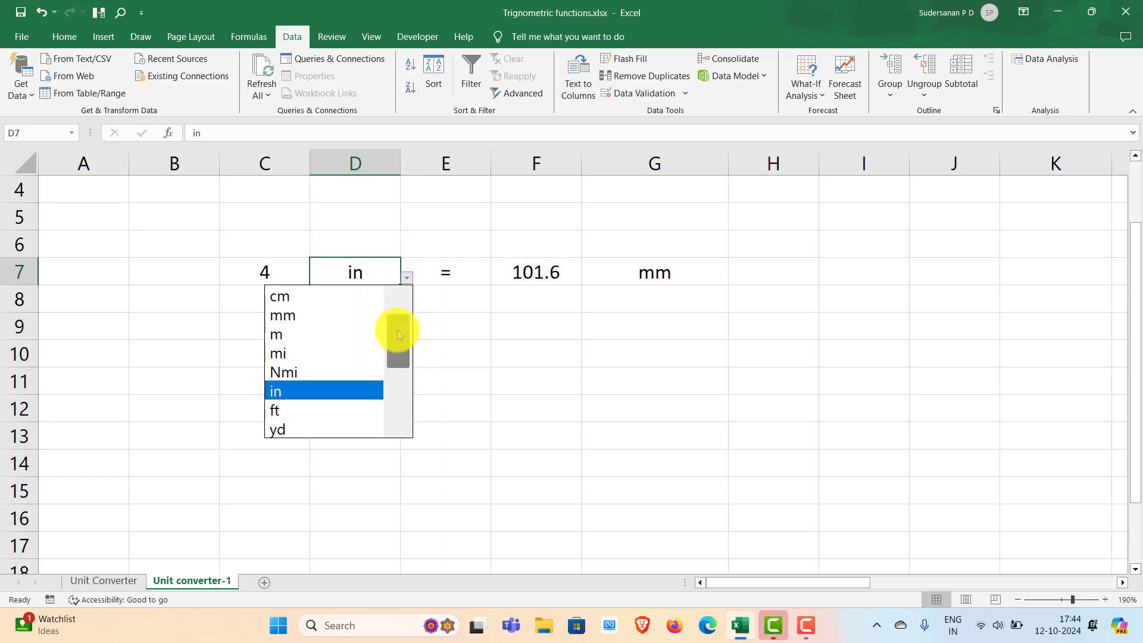
left_click_drag(398, 334, 398, 288)
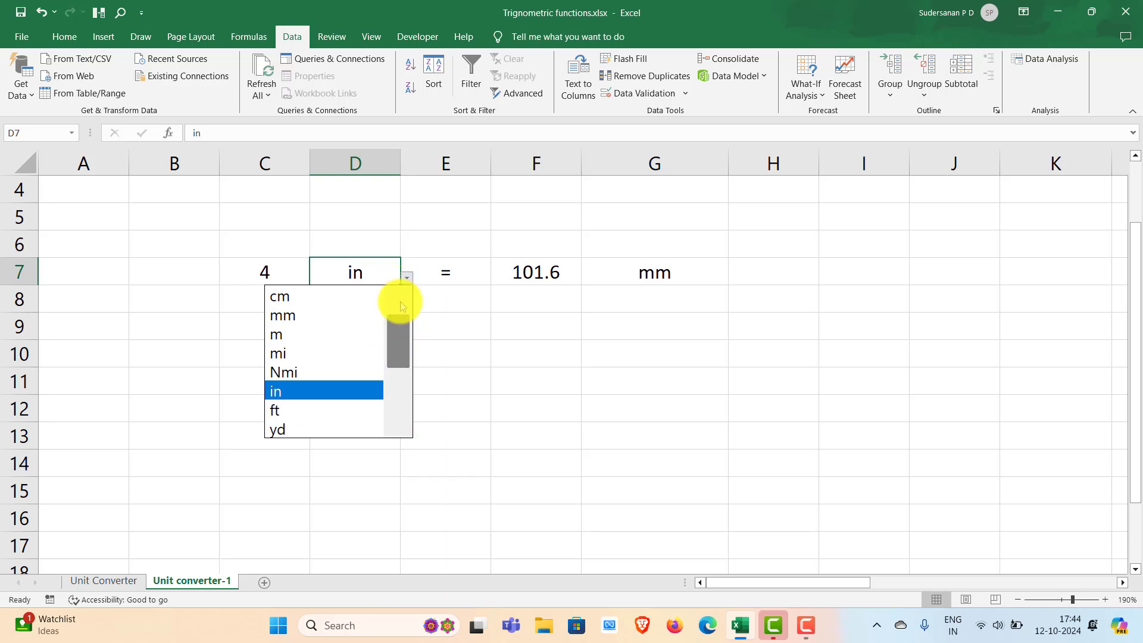
left_click(300, 315)
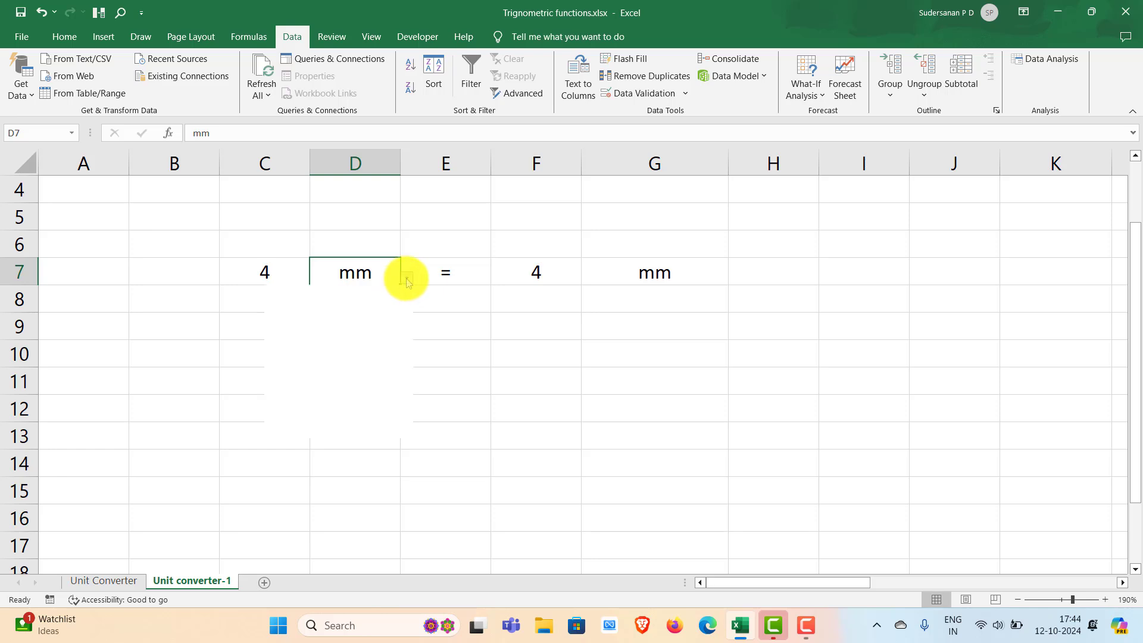
left_click(320, 390)
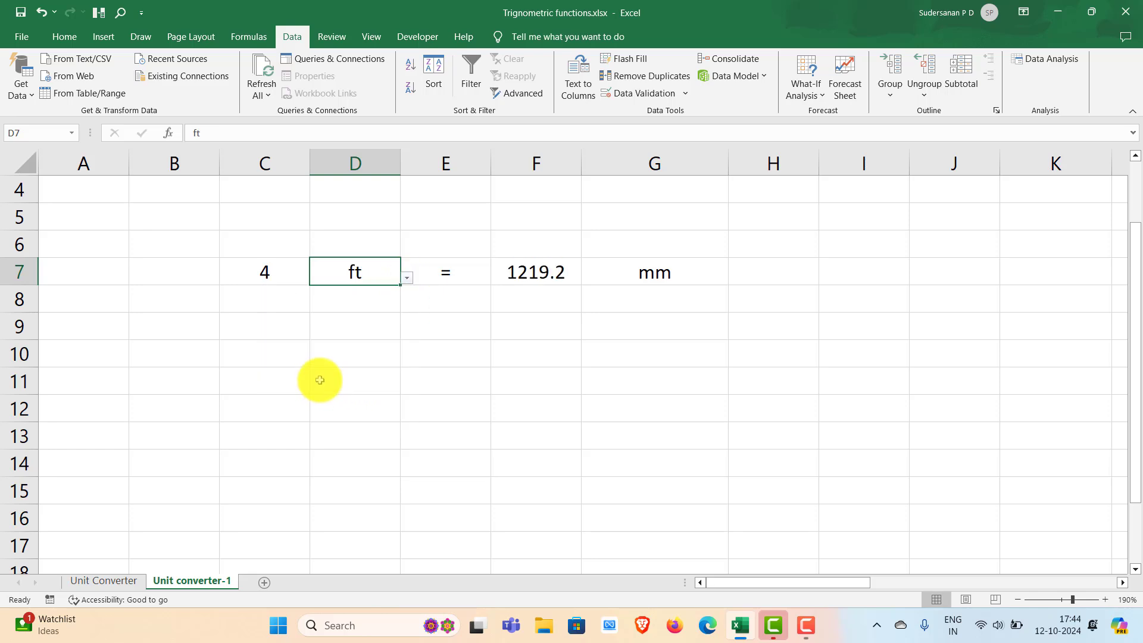
- Add list data validation with an in-cell dropdown to the target unit cell G7, using AB4:AB17 as the source
left_click(641, 273)
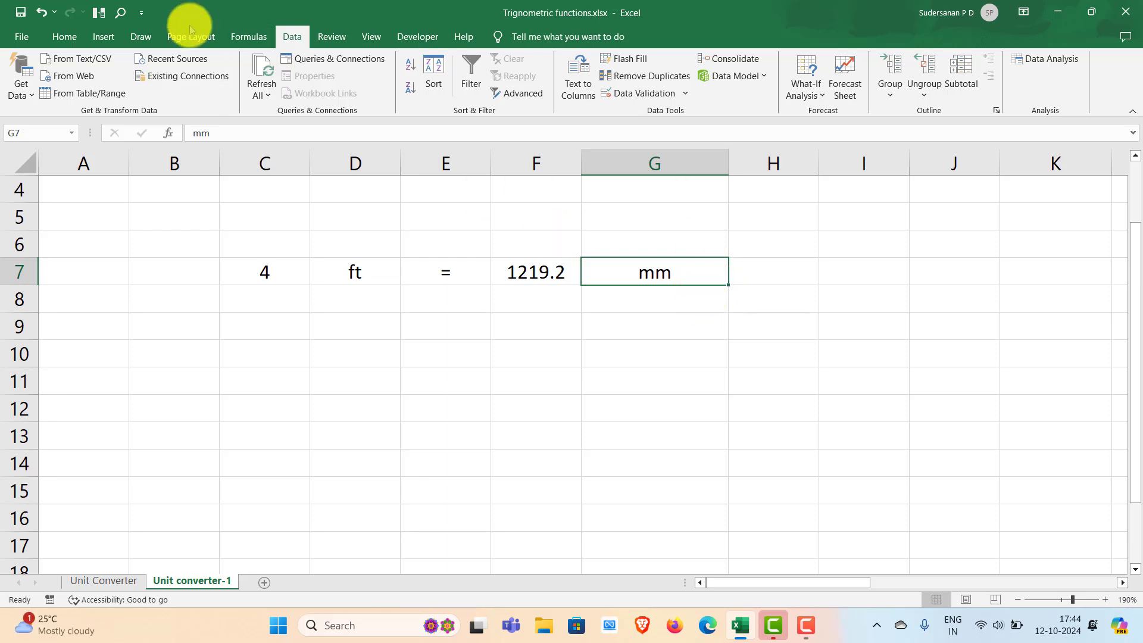
left_click(688, 95)
left_click(658, 112)
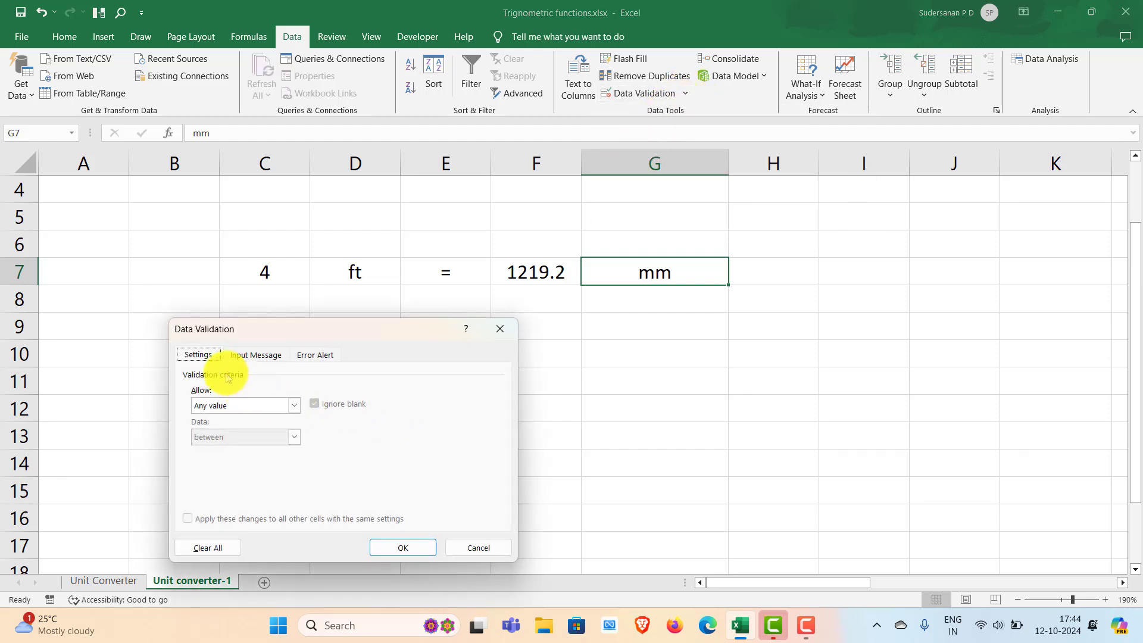
left_click(294, 405)
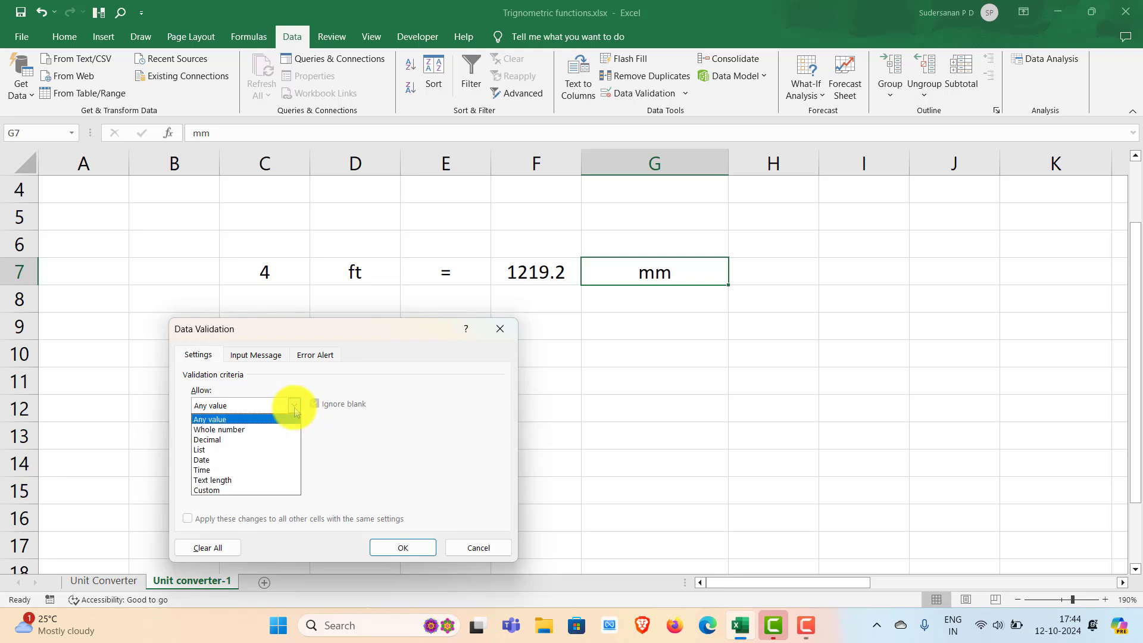
left_click(212, 451)
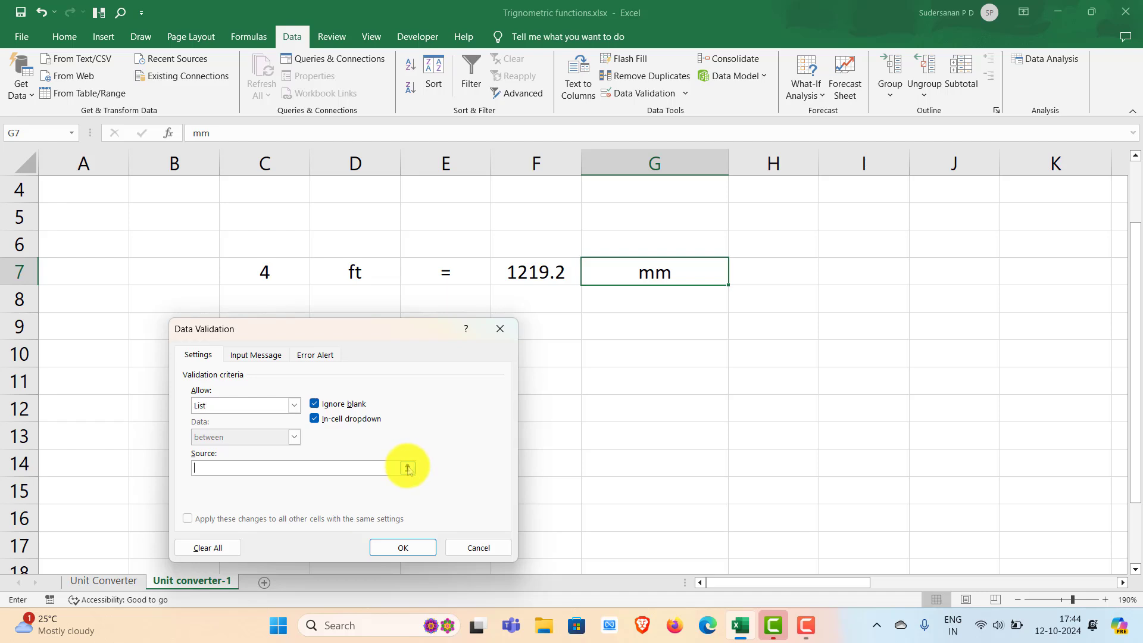
left_click(408, 469)
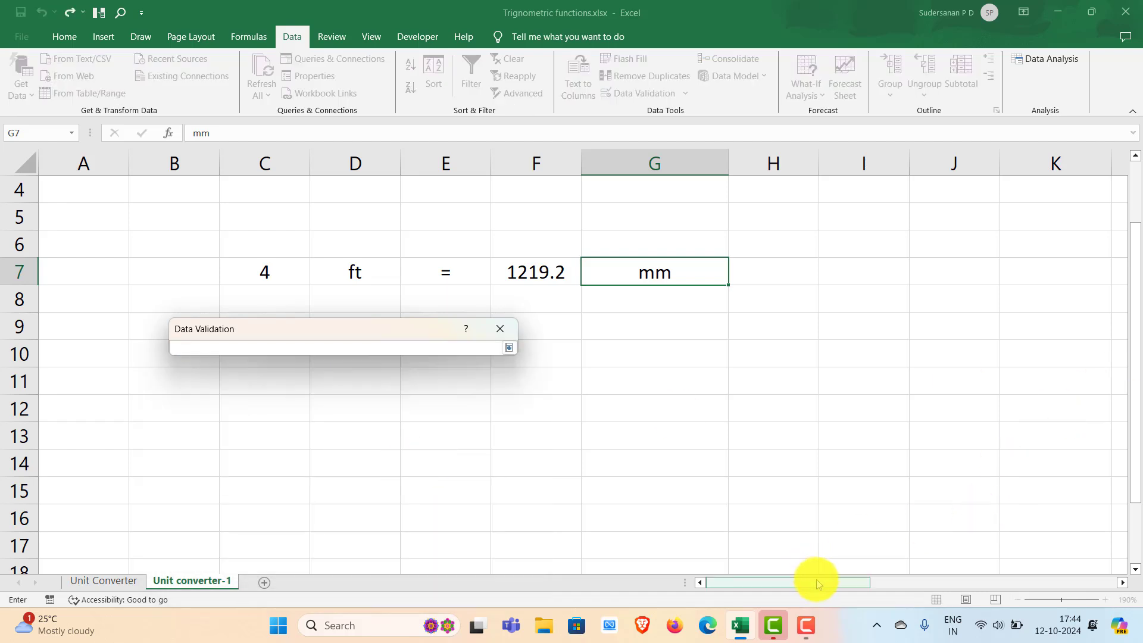
left_click_drag(817, 584, 1055, 578)
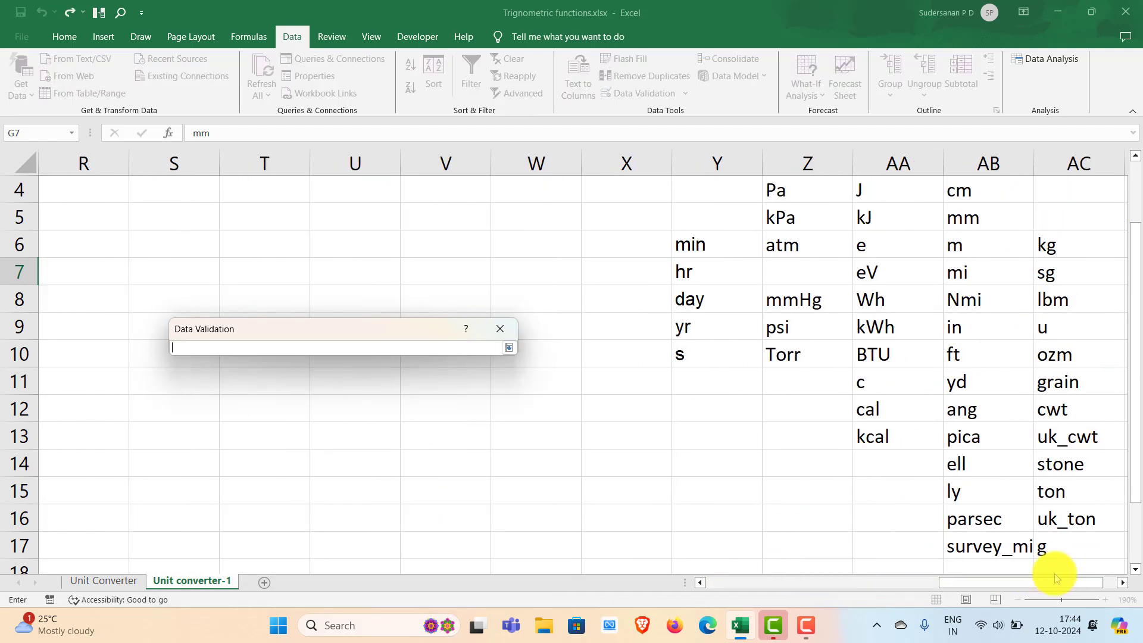
left_click_drag(976, 190, 974, 546)
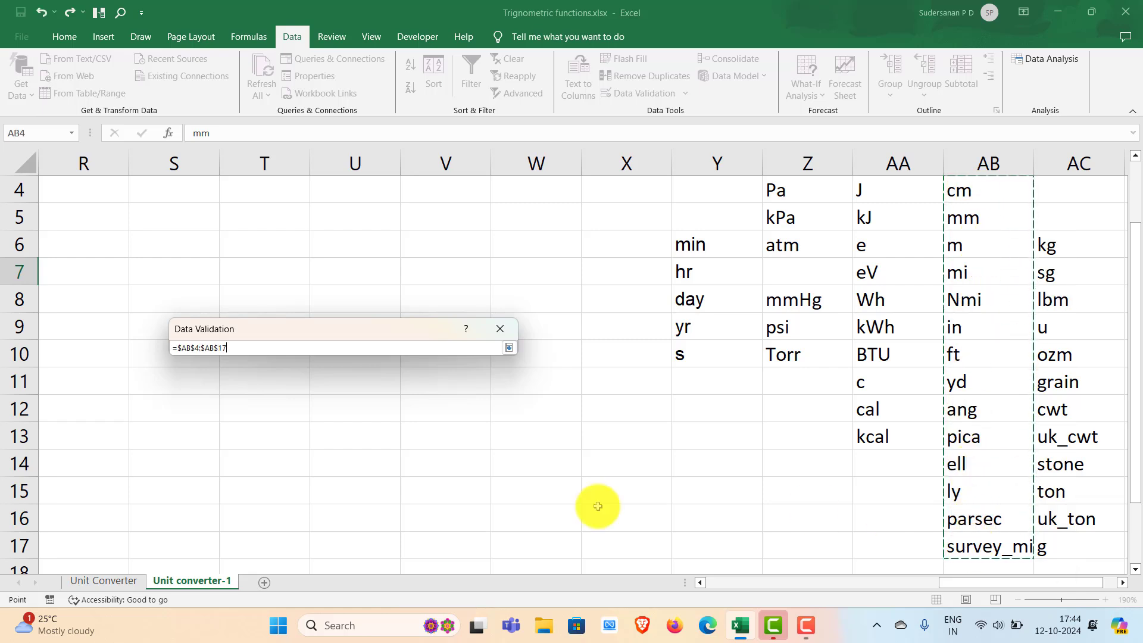
left_click(509, 348)
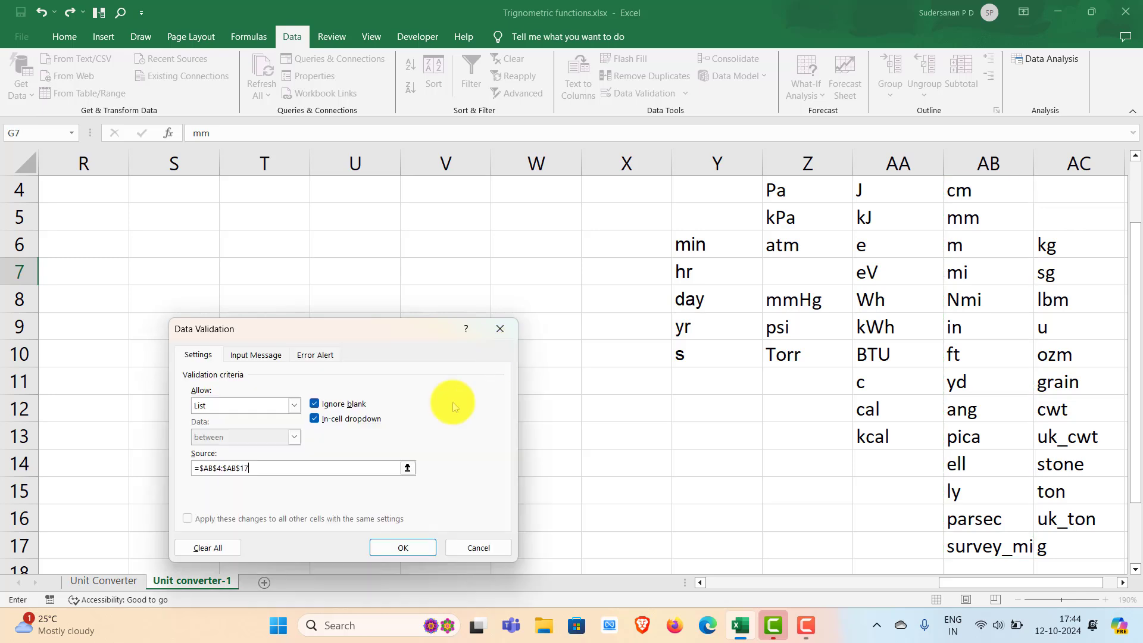
left_click(385, 550)
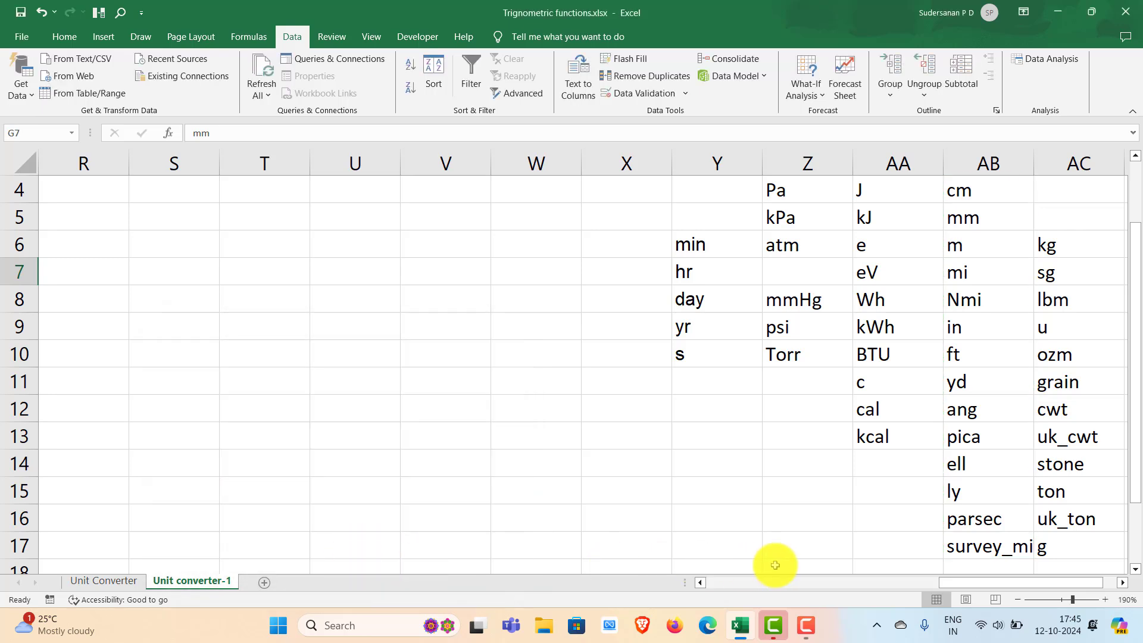
left_click_drag(1008, 582, 733, 584)
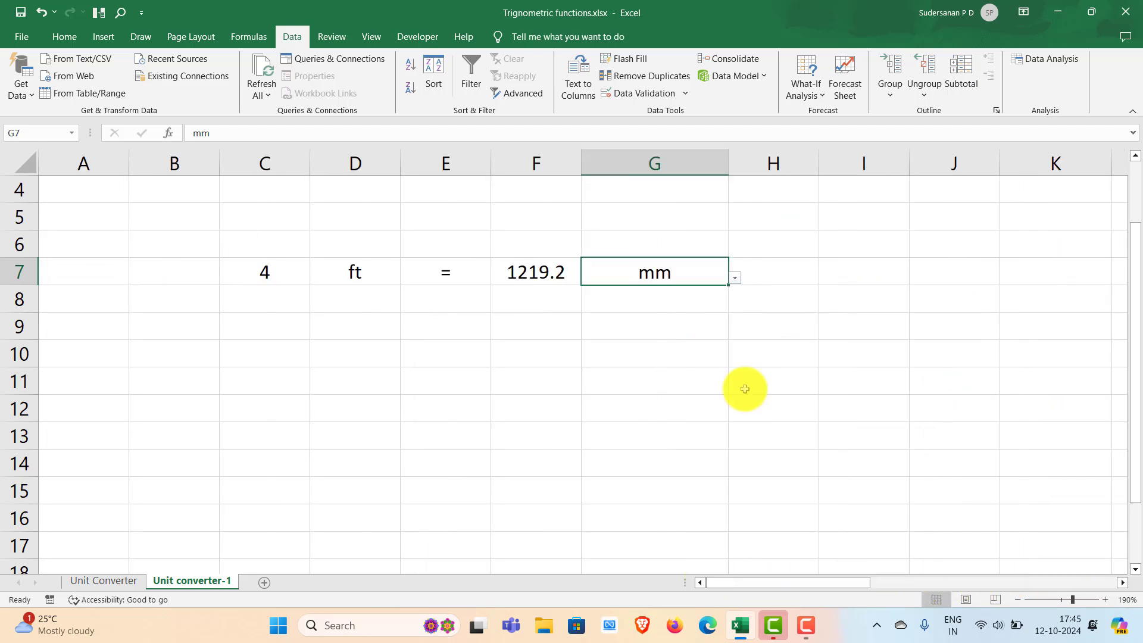
left_click(756, 325)
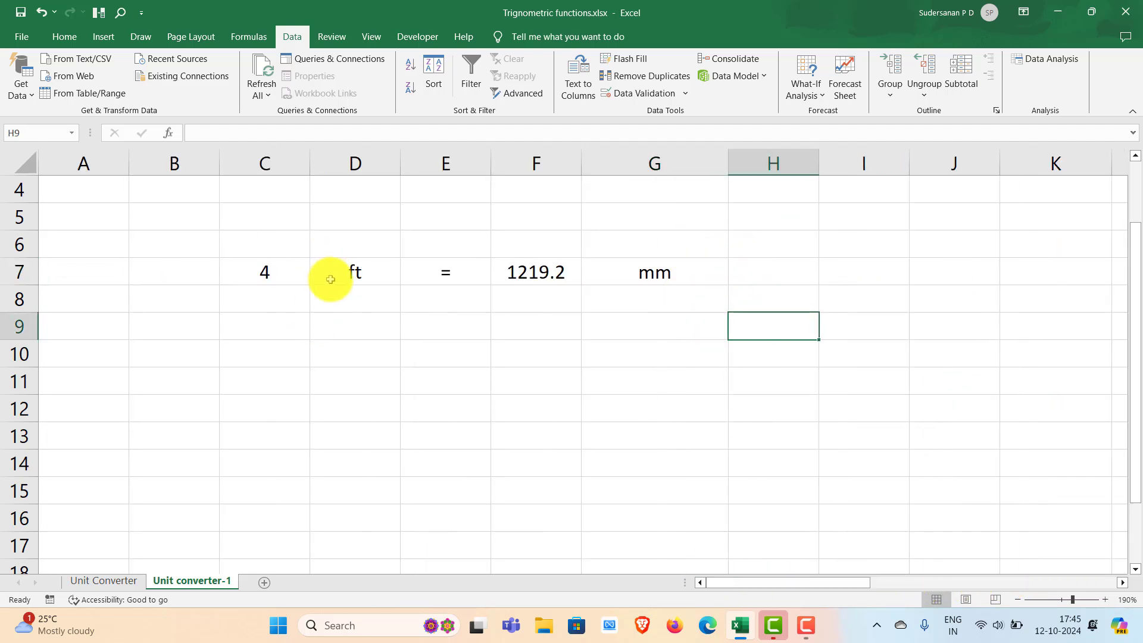
- Choose in as the target unit from the list in G7 and set the number to convert in C7 to 1
left_click(697, 275)
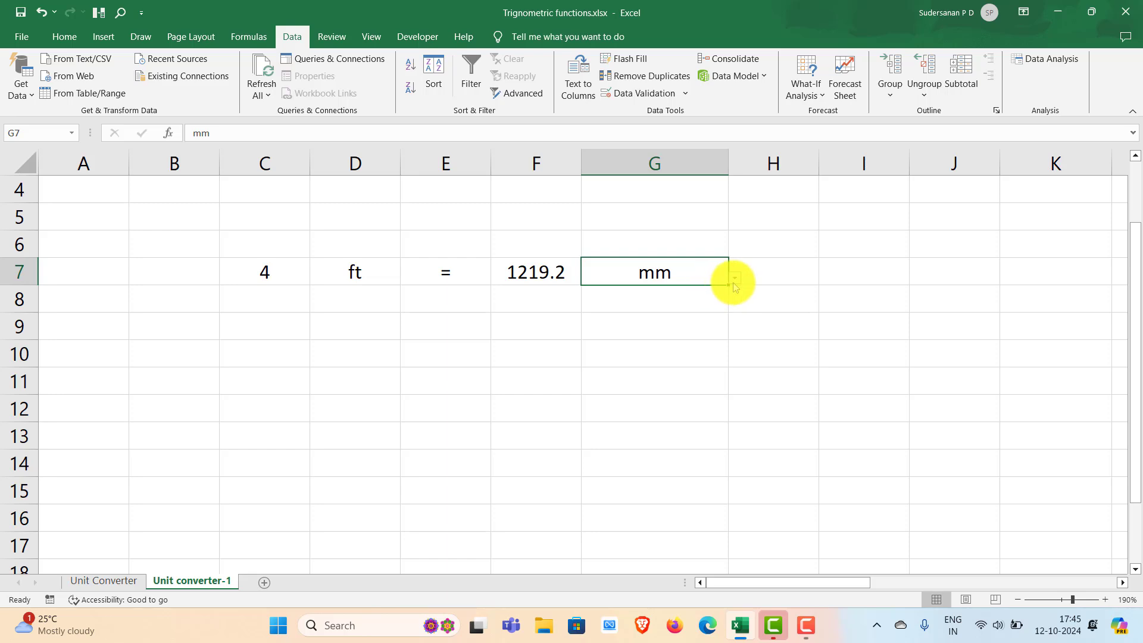
left_click(735, 278)
left_click(567, 373)
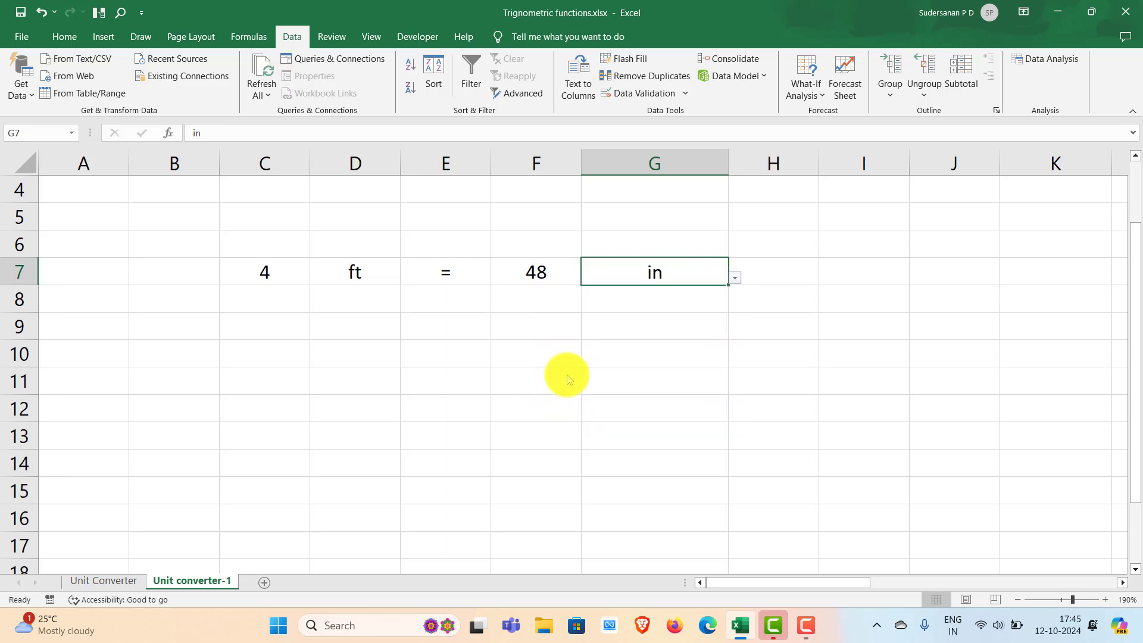
left_click(265, 271)
type("1")
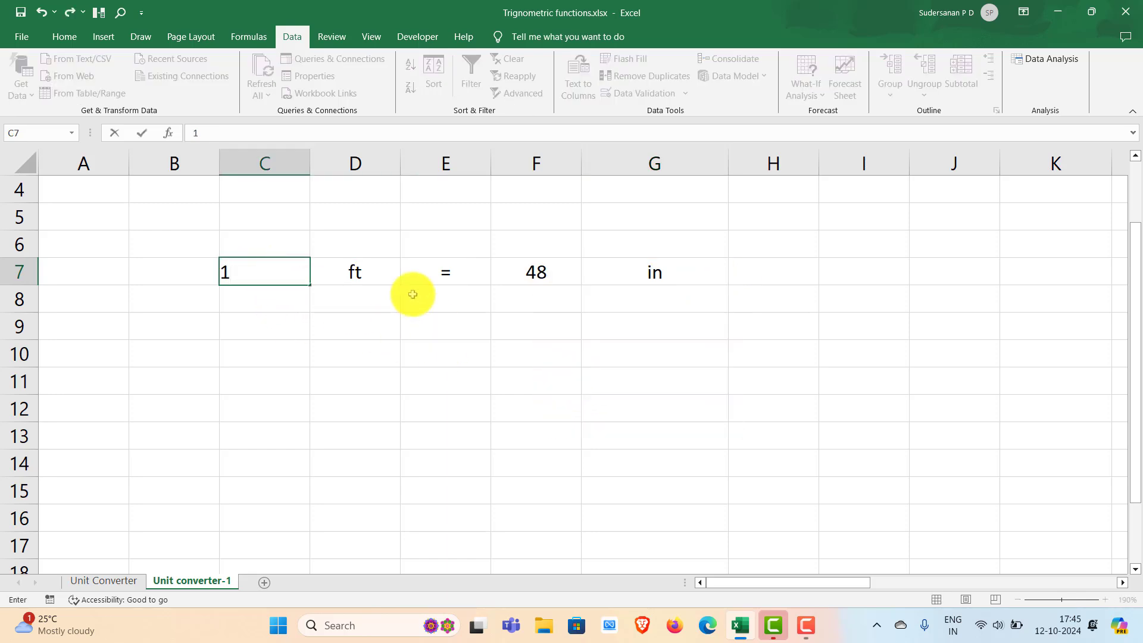
left_click(416, 326)
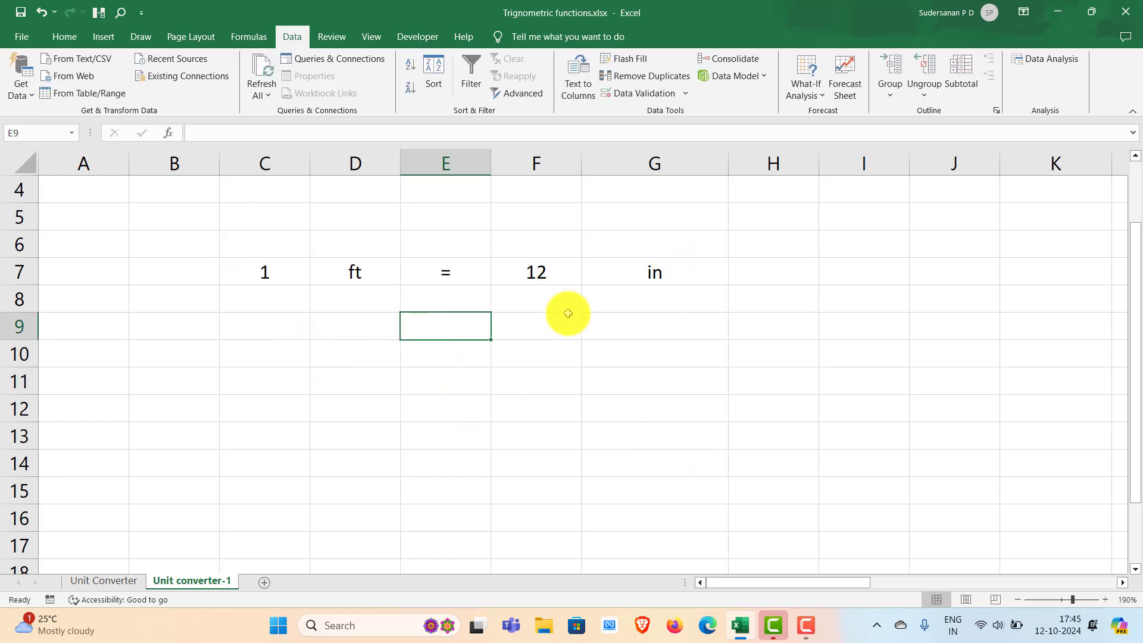
- Start a pressure conversion row by entering 2 in C8 and the source unit atm in D8
left_click(262, 304)
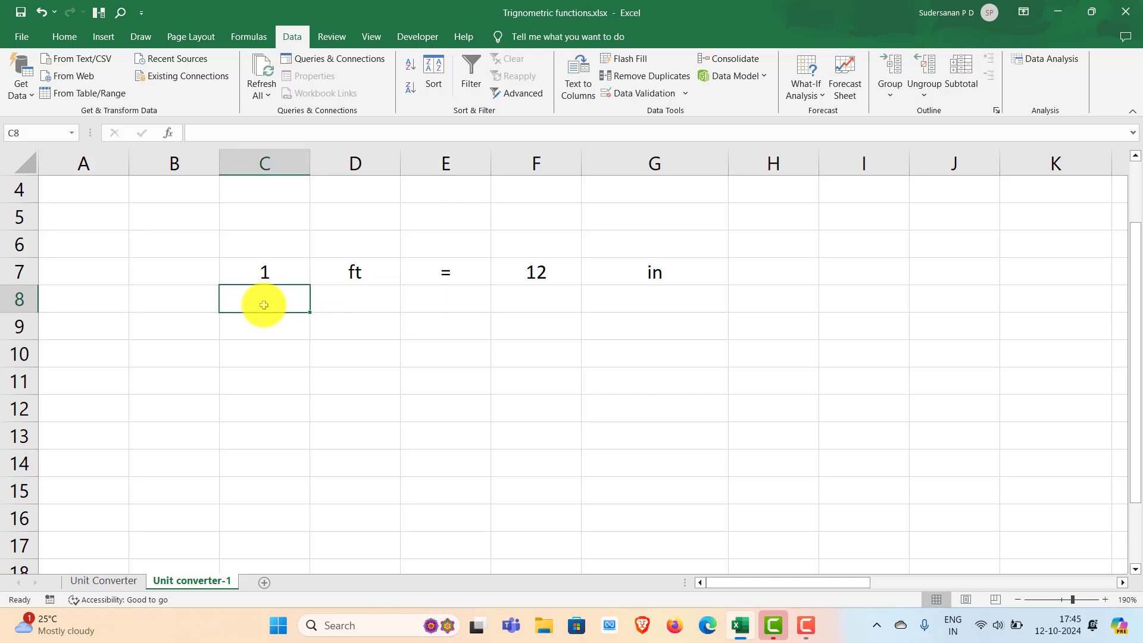
type("2")
left_click(363, 305)
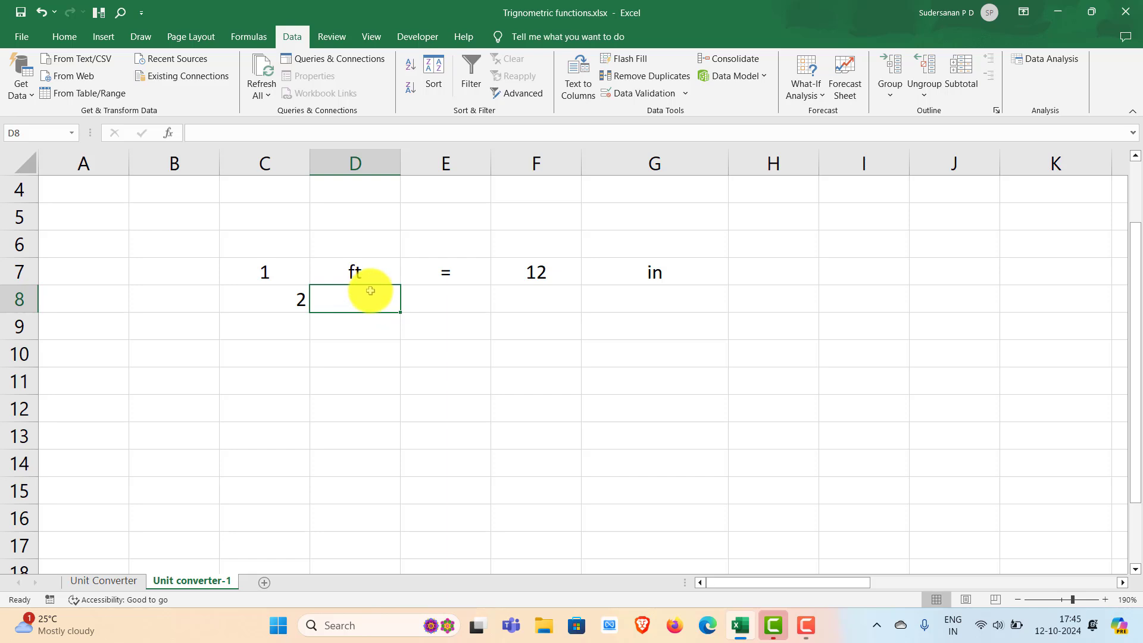
type("atm")
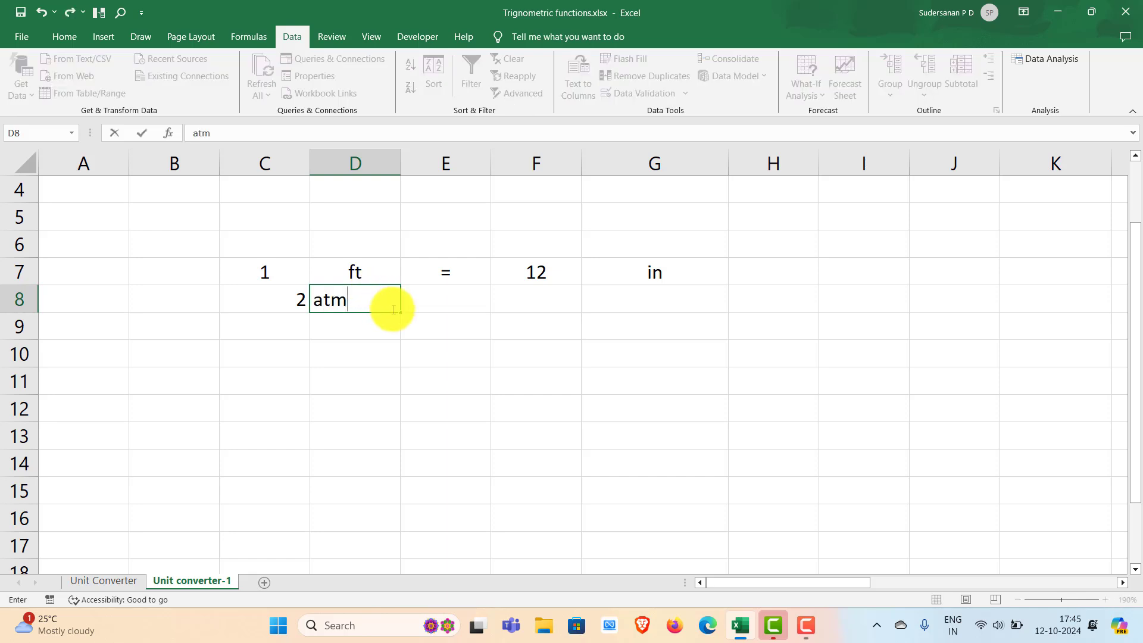
key("Tab")
- Copy the equals sign from E7 to E8 and fill the CONVERT formula from F7 down into F8
left_click(441, 271)
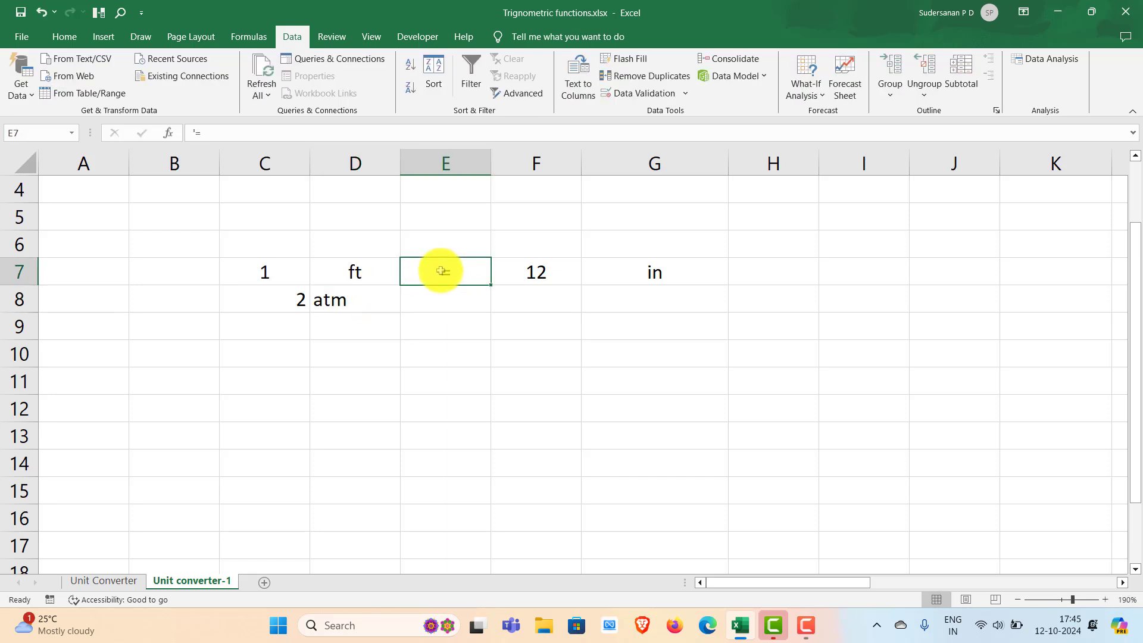
key("ctrl+c")
left_click(442, 296)
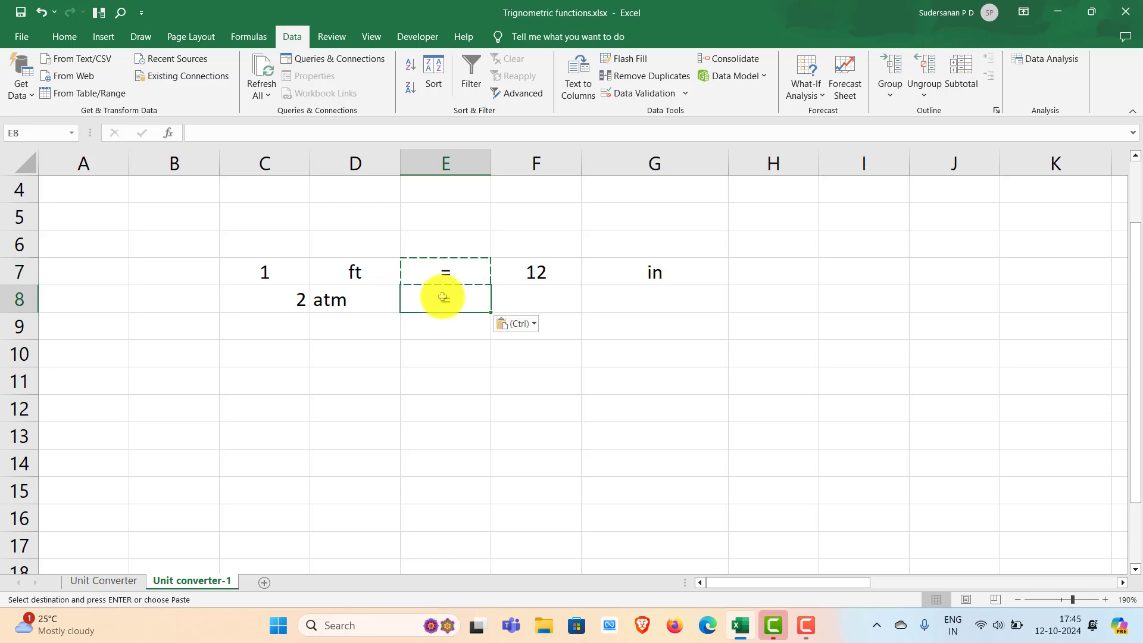
left_click(530, 298)
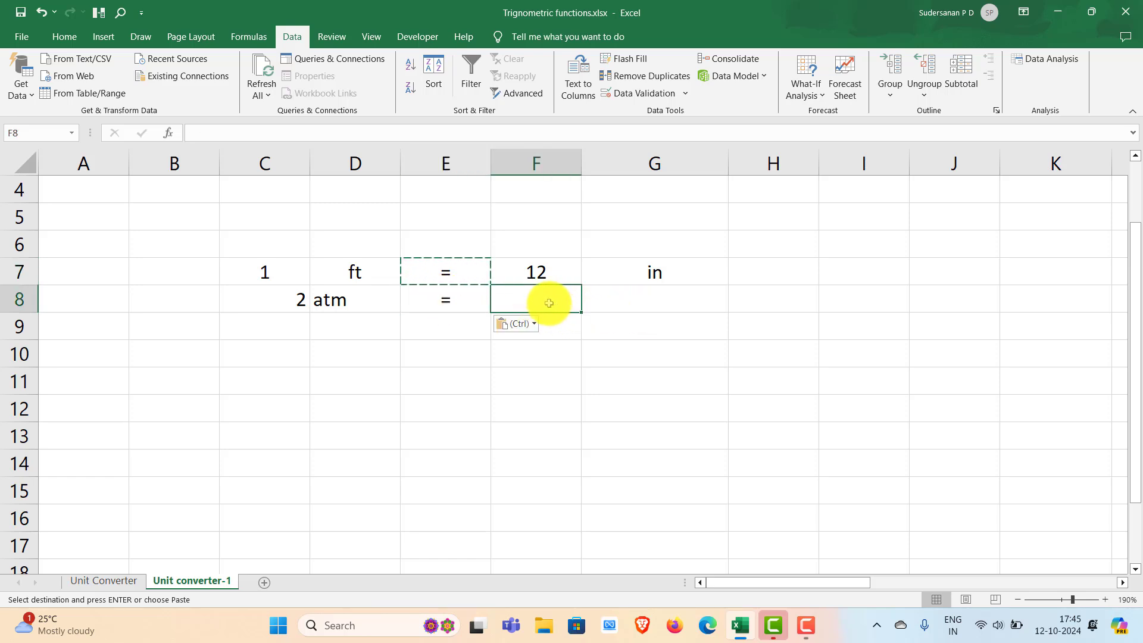
left_click(551, 270)
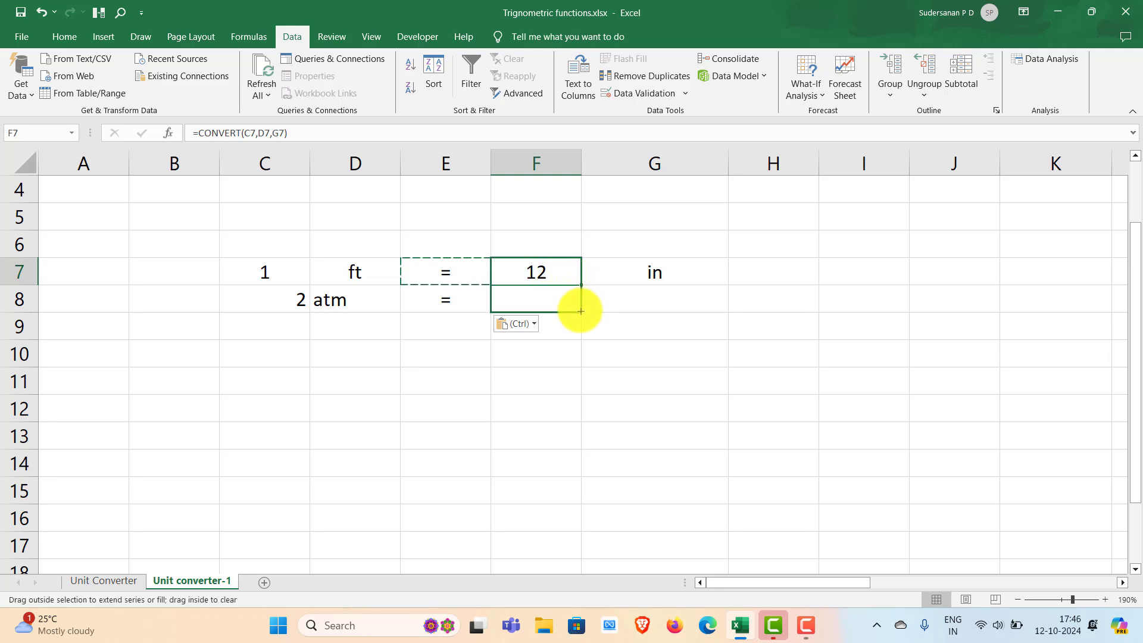
left_click_drag(580, 311, 614, 311)
- Enter Torr as the target unit in cell G8
left_click(645, 303)
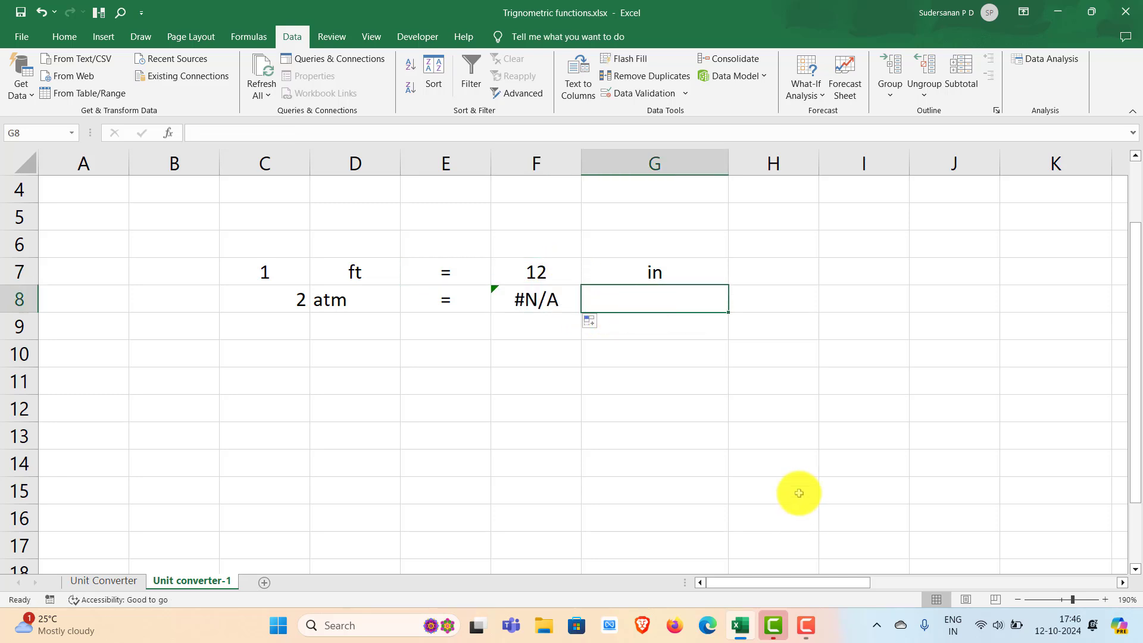
type("T")
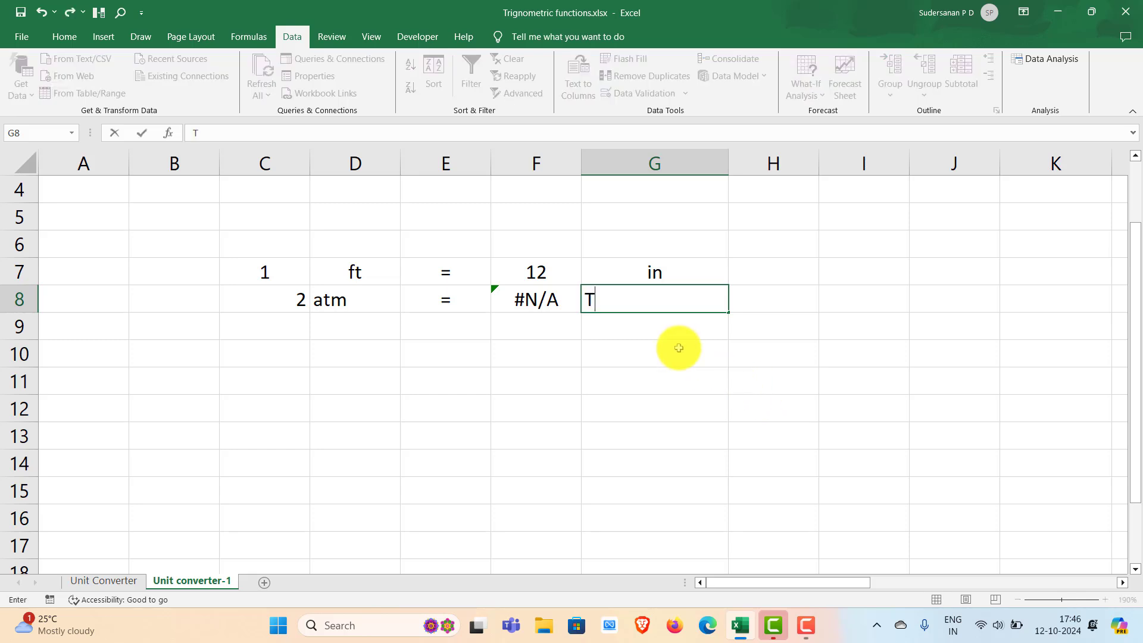
type("orr")
key("Return")
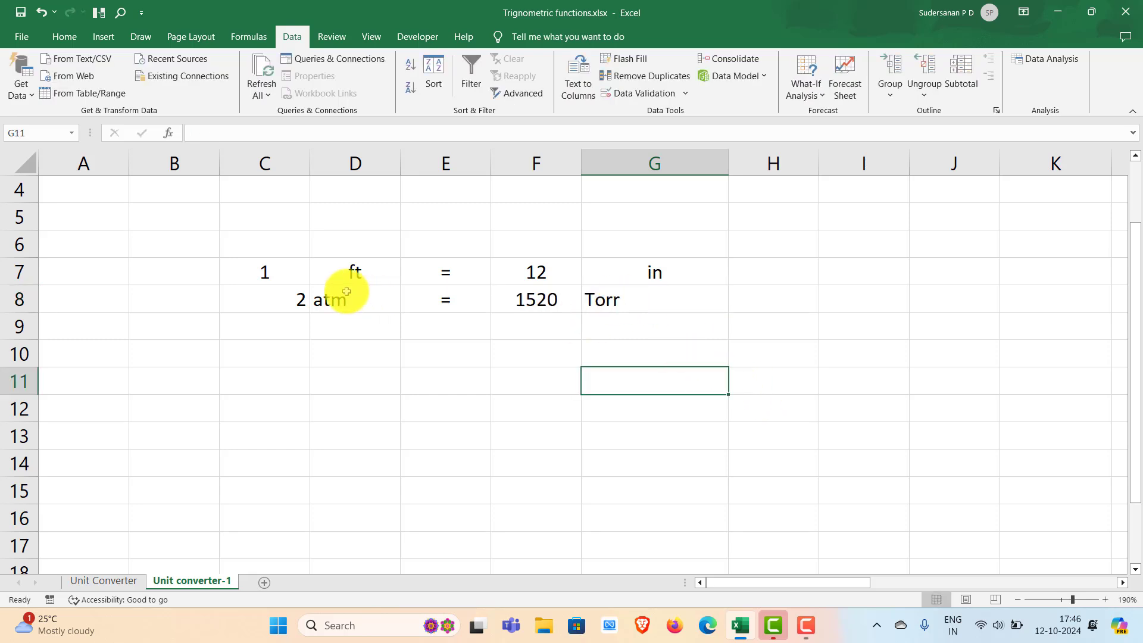
- Center the contents of cells C8:G8 horizontally
left_click(256, 289)
key("ctrl+shift+Right")
left_click(66, 35)
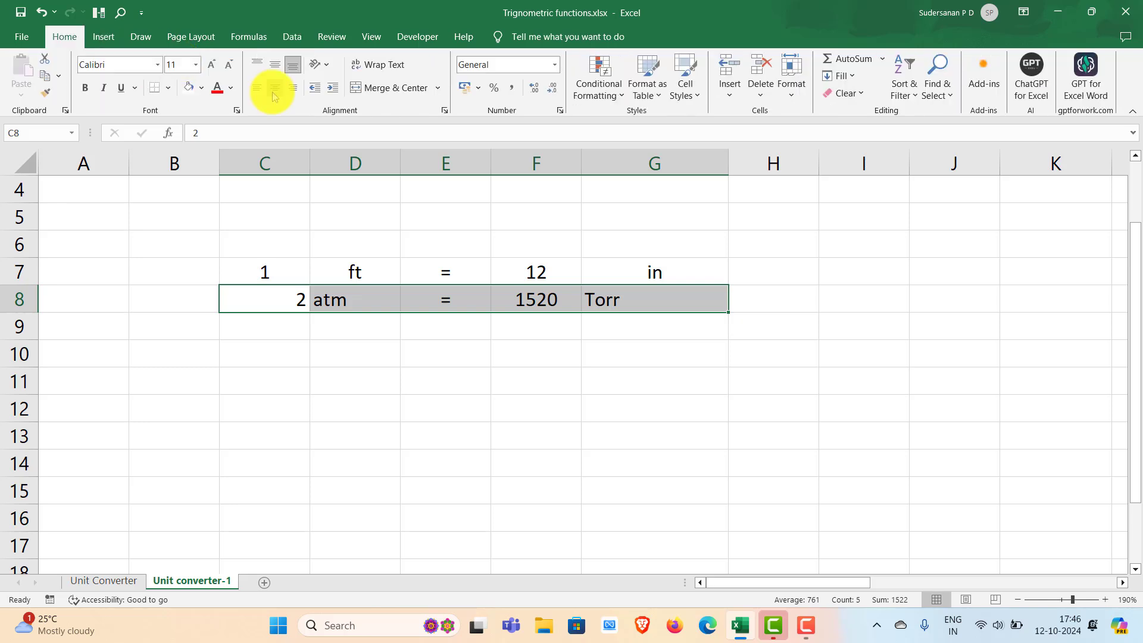
left_click(274, 88)
left_click(533, 391)
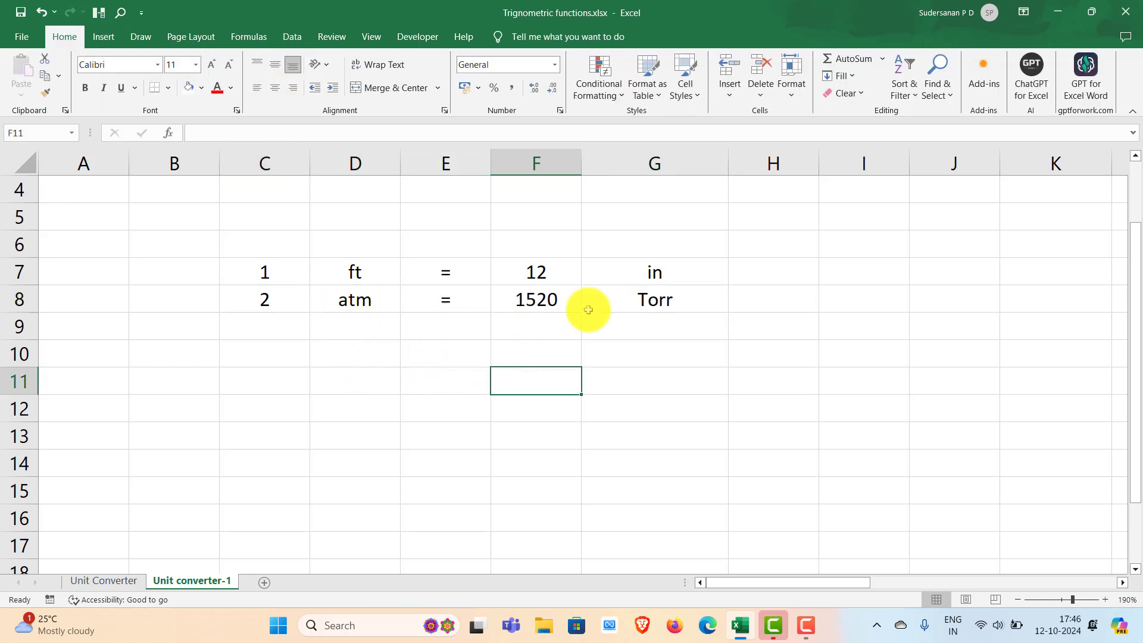
- Add list data validation with an in-cell dropdown to cell D8, using the pressure units in Z4:Z10 as the source
left_click(350, 304)
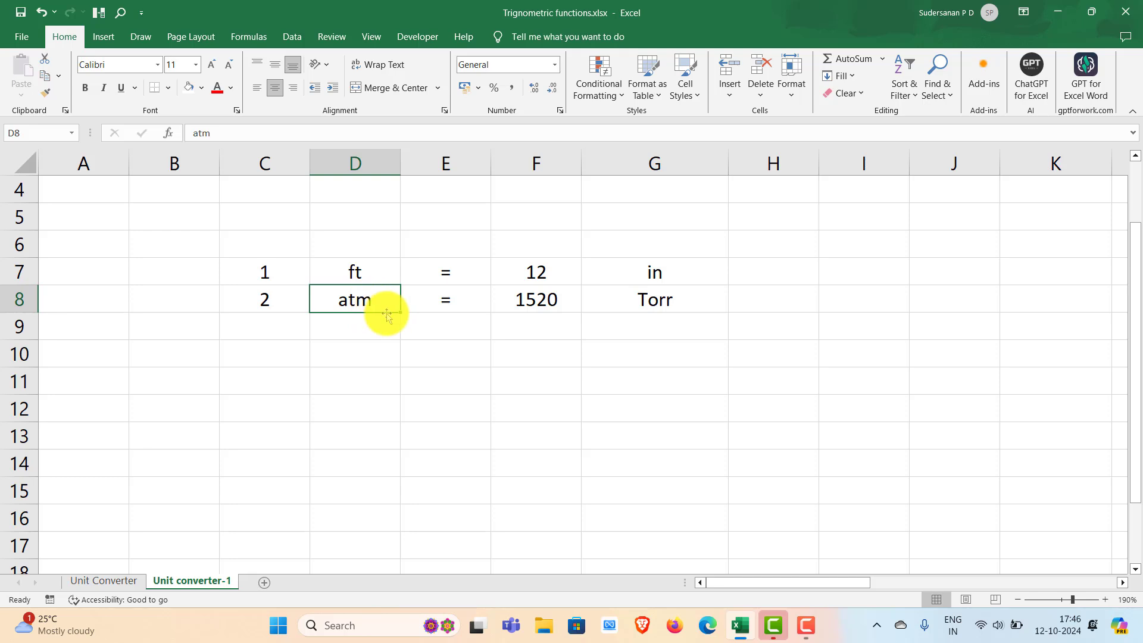
left_click(302, 39)
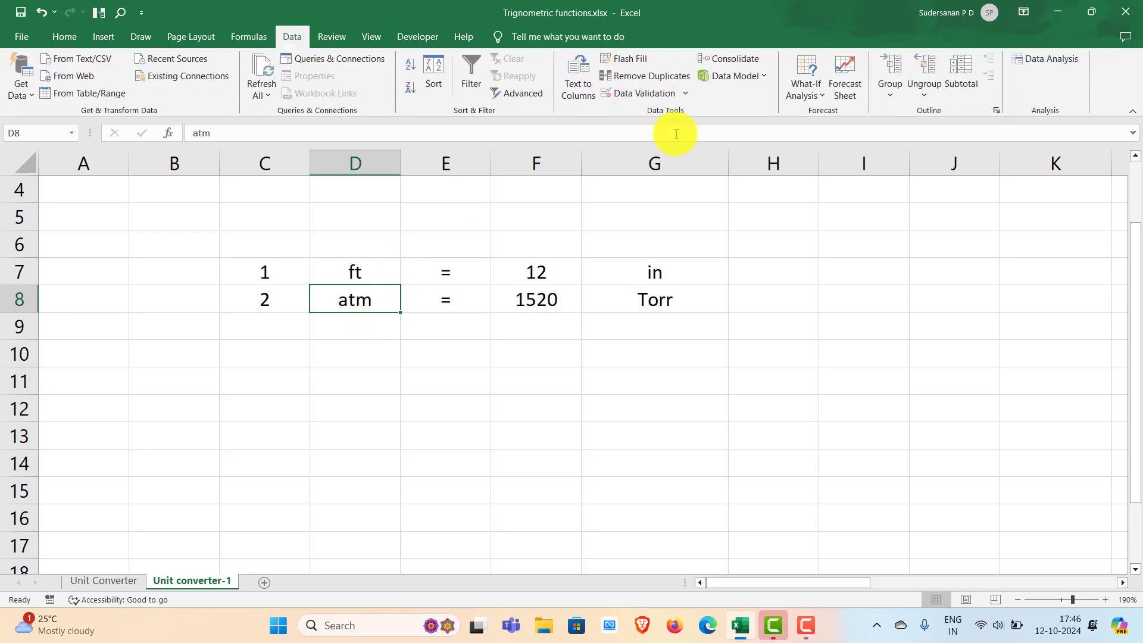
left_click(686, 95)
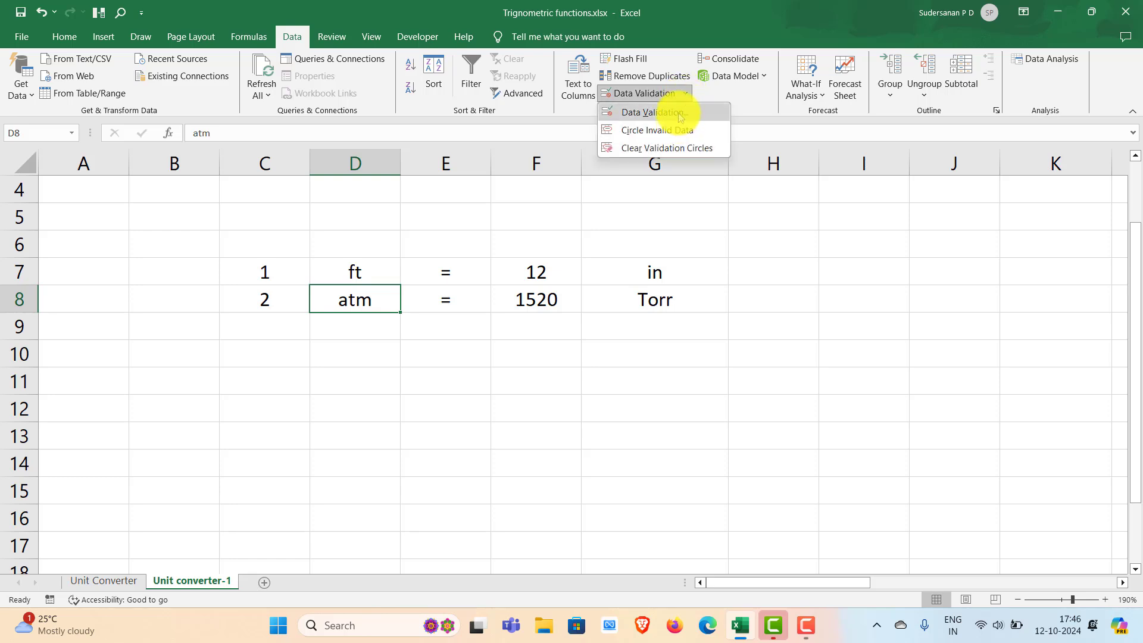
left_click(687, 108)
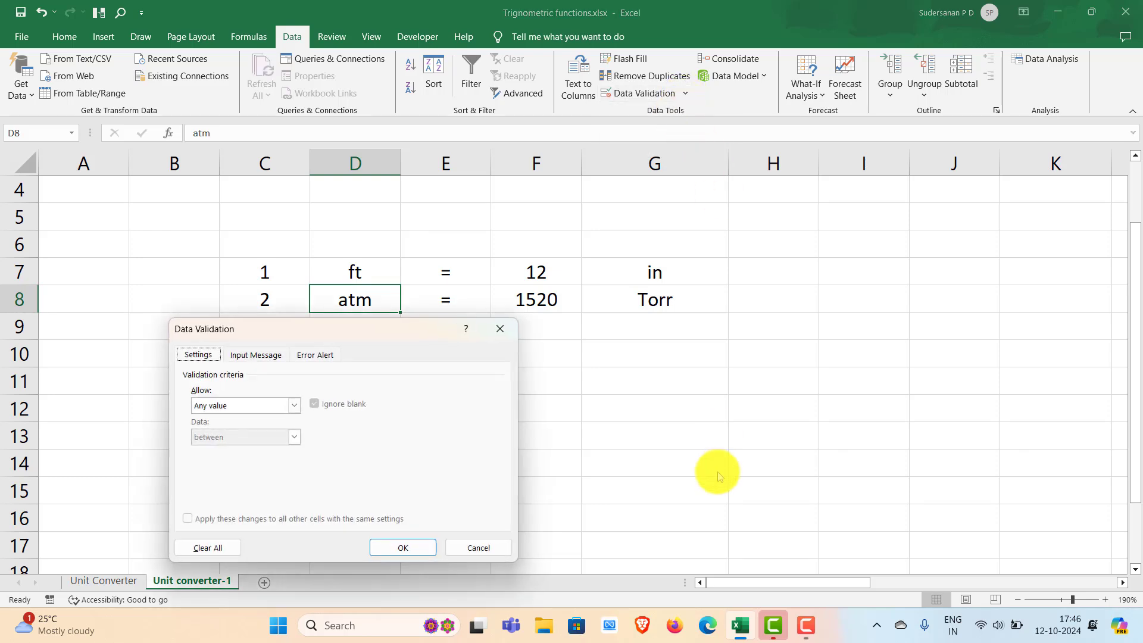
left_click(295, 405)
left_click(223, 446)
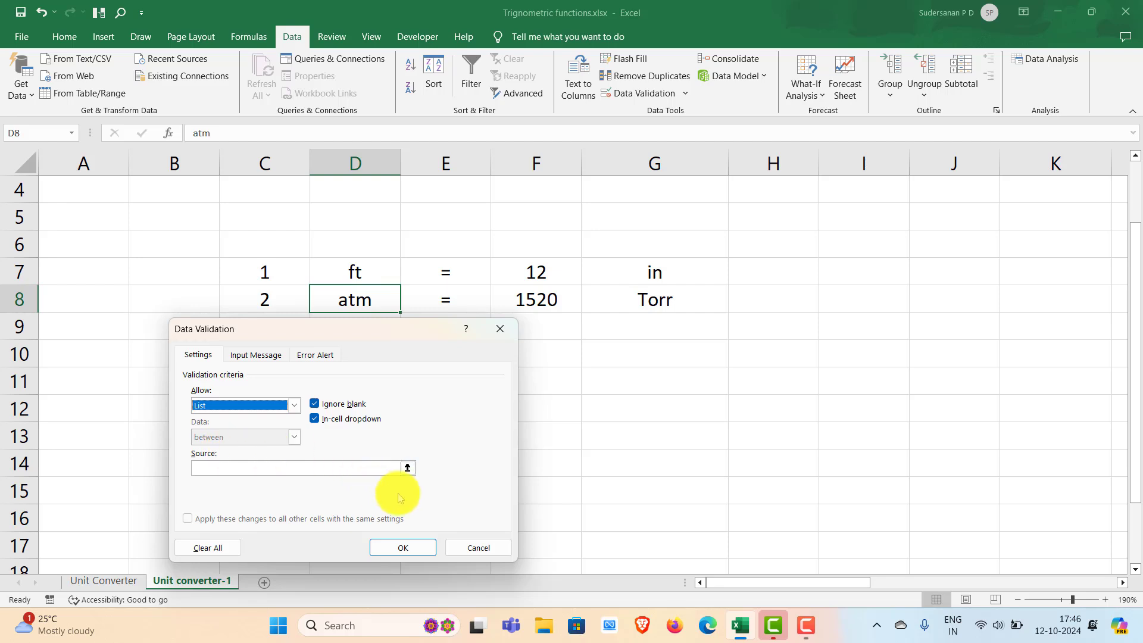
left_click(408, 470)
left_click_drag(816, 585, 1066, 589)
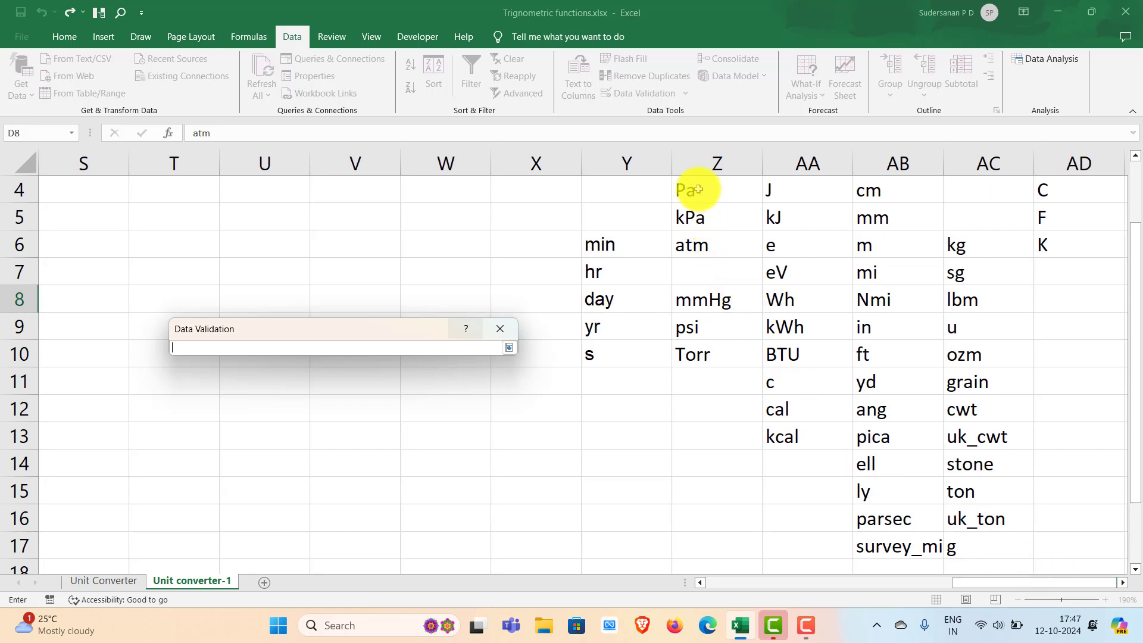
left_click_drag(698, 189, 702, 344)
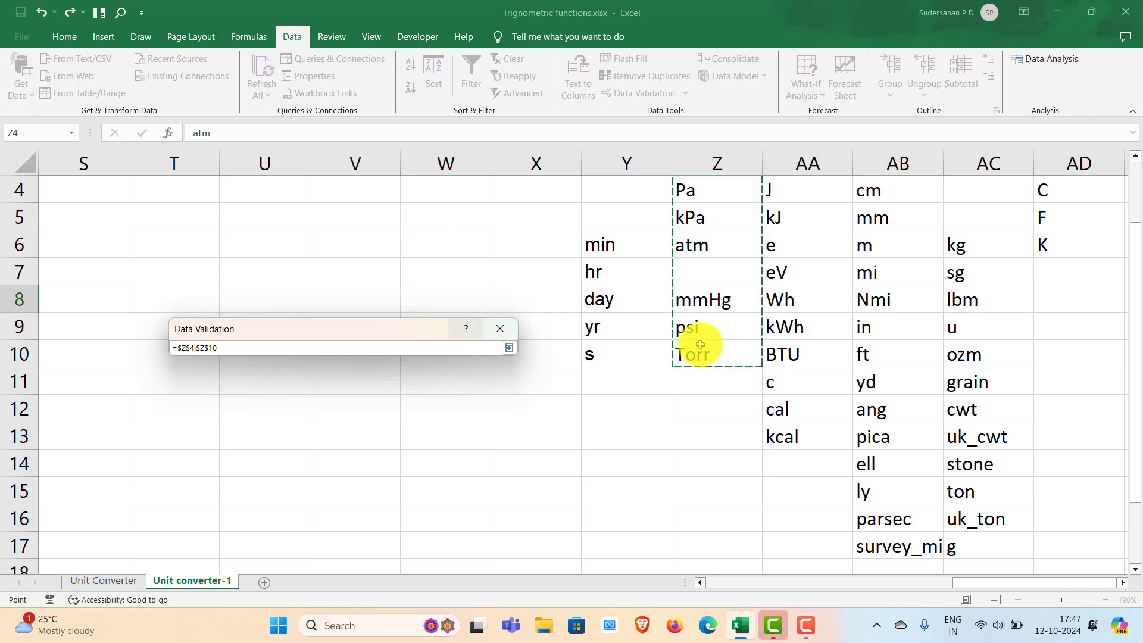
left_click(508, 347)
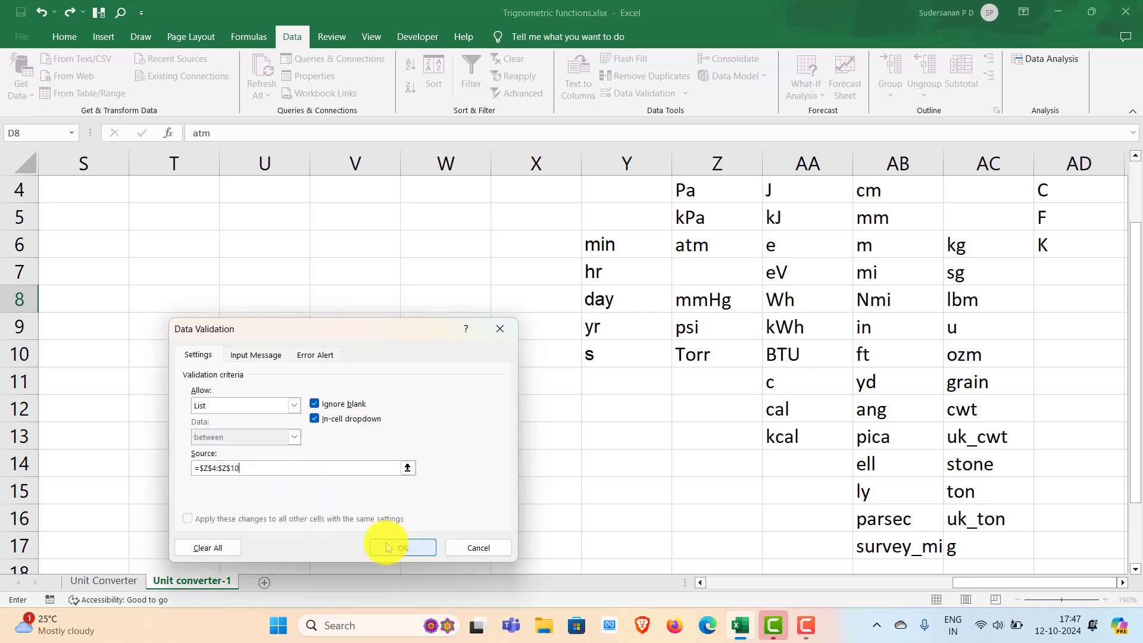
left_click(405, 547)
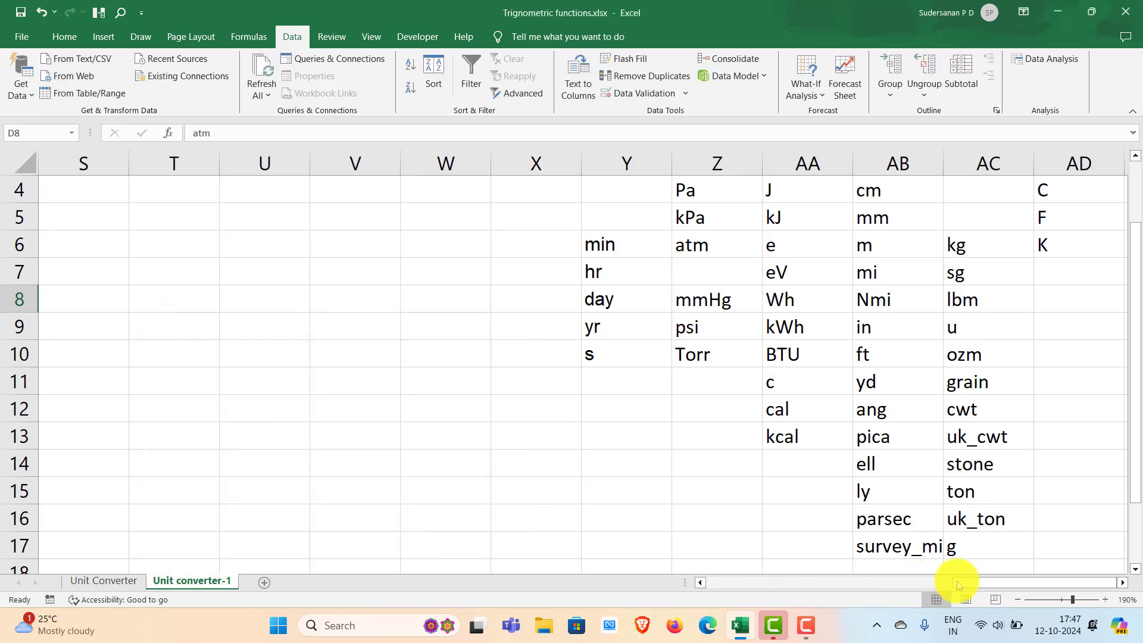
- Check the entries of the pressure unit list in cell D8 without changing the selected unit
left_click_drag(978, 585, 324, 293)
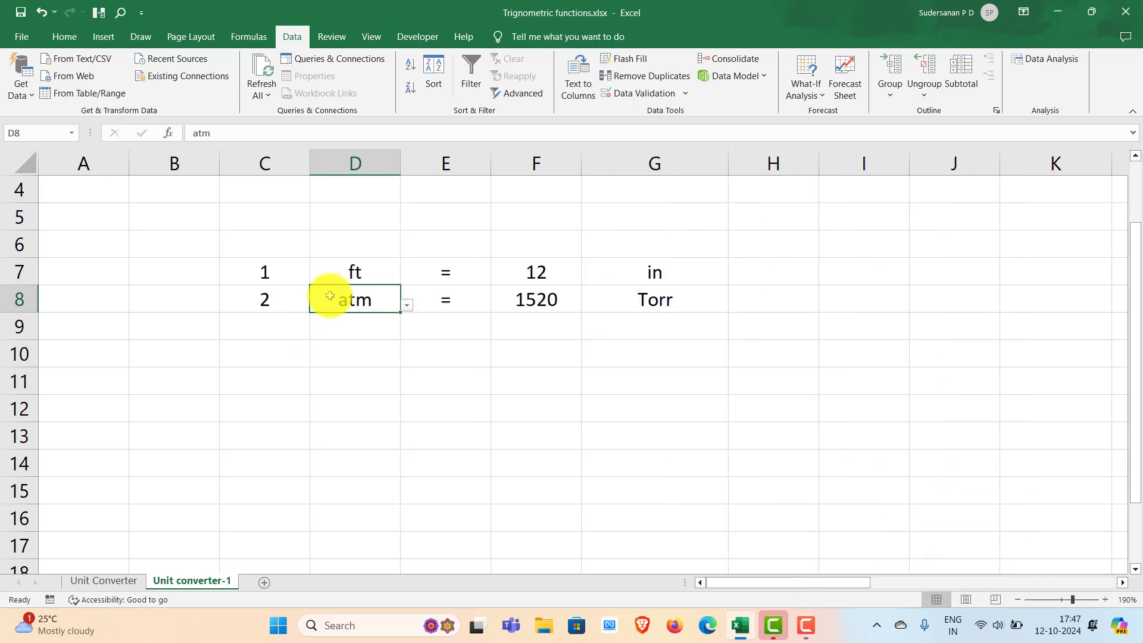
left_click(408, 306)
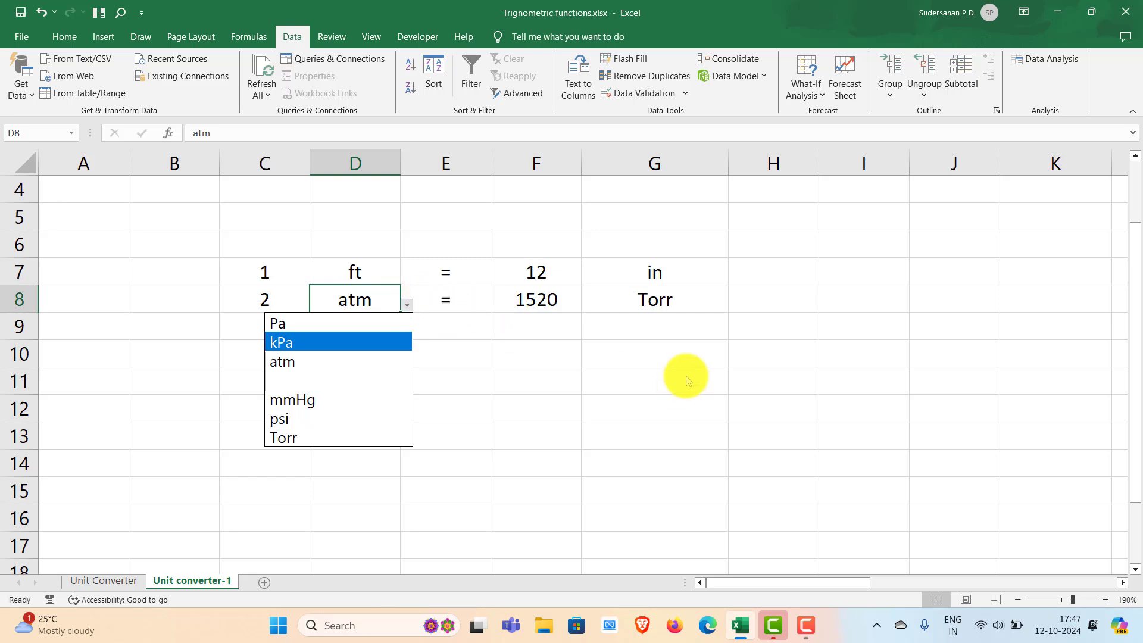
key("Escape")
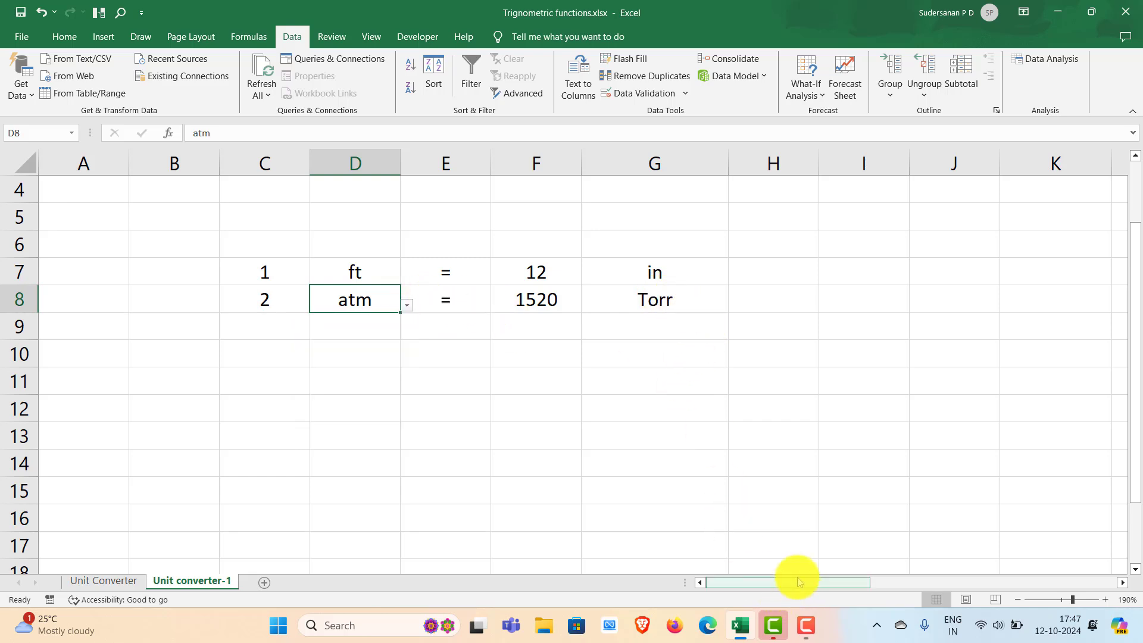
- Move the units mmHg, psi and Torr from Z8:Z10 up to Z7:Z9 to close the gap in the pressure unit list
left_click_drag(803, 587, 1097, 592)
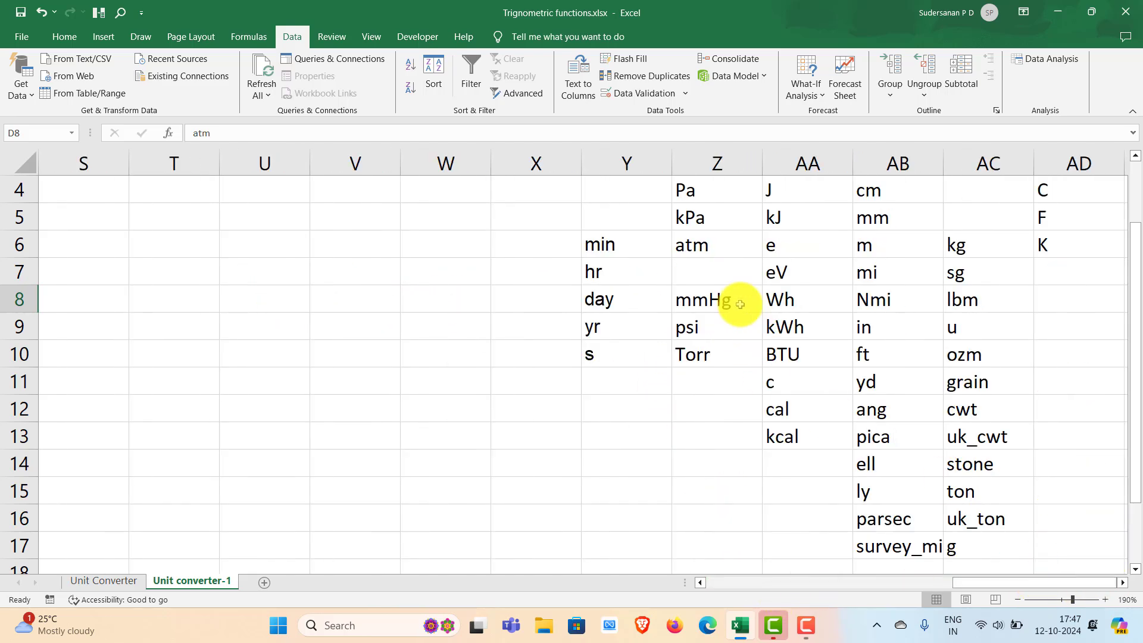
left_click_drag(692, 302, 695, 346)
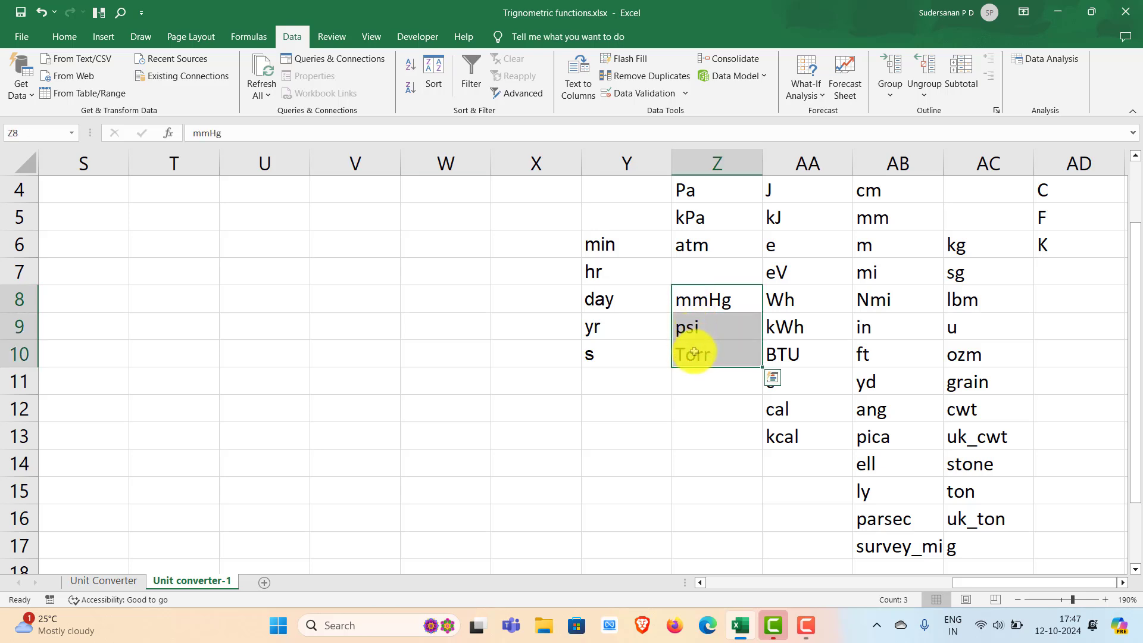
key("ctrl+c")
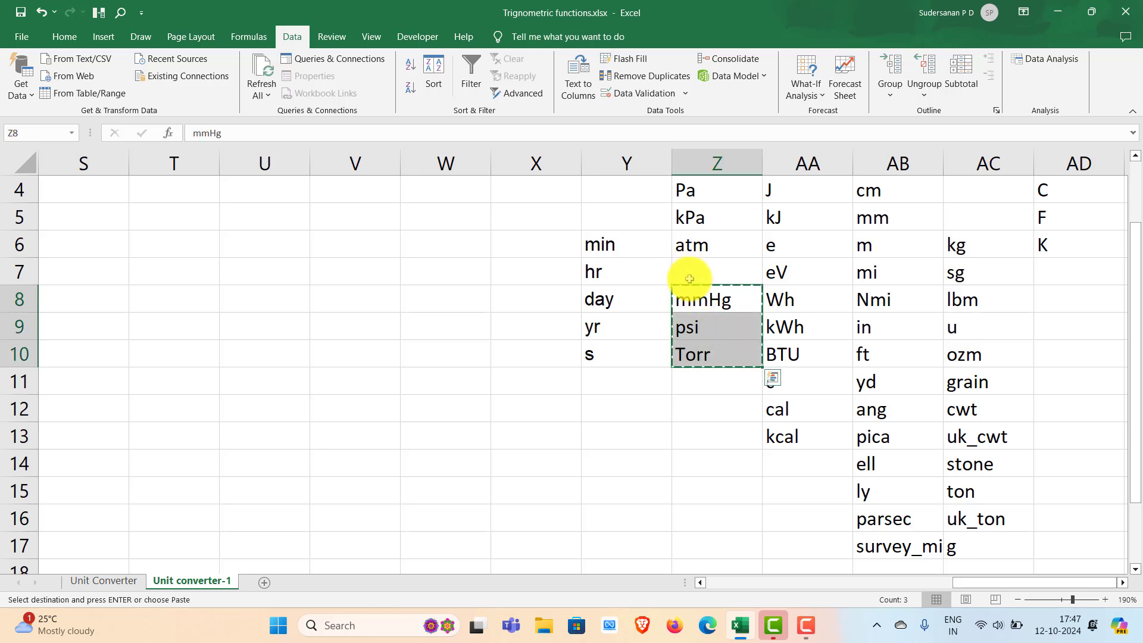
left_click(693, 274)
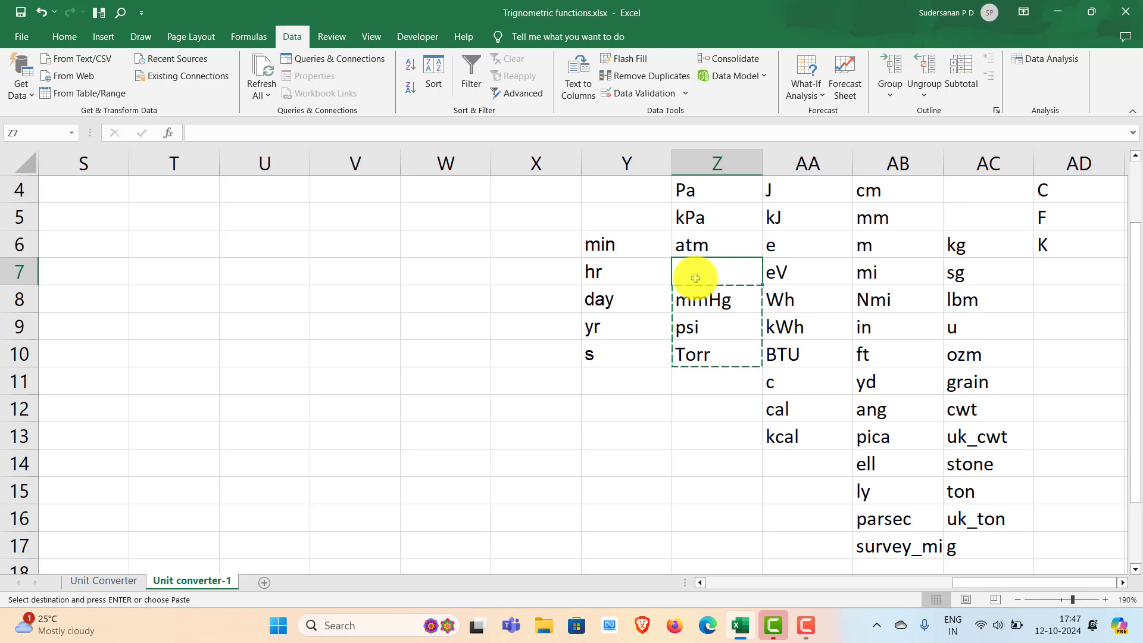
key("ctrl+v")
left_click(638, 417)
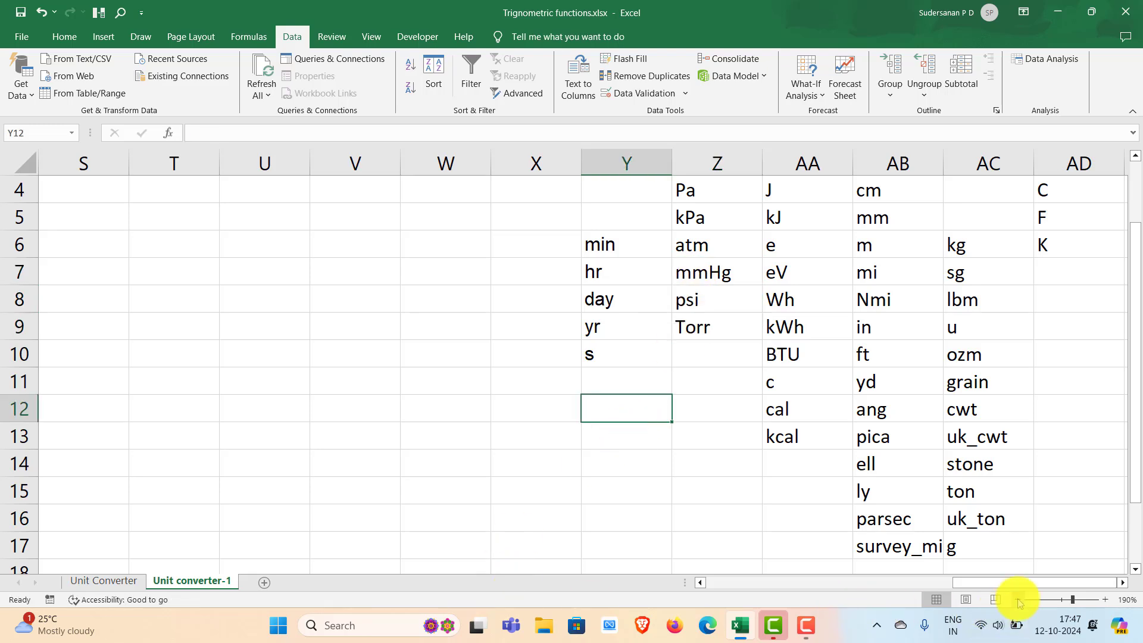
- Add list data validation with an in-cell dropdown to cell G8, using the pressure units in Z4:Z9 as the source
left_click_drag(1008, 588, 762, 586)
left_click(686, 290)
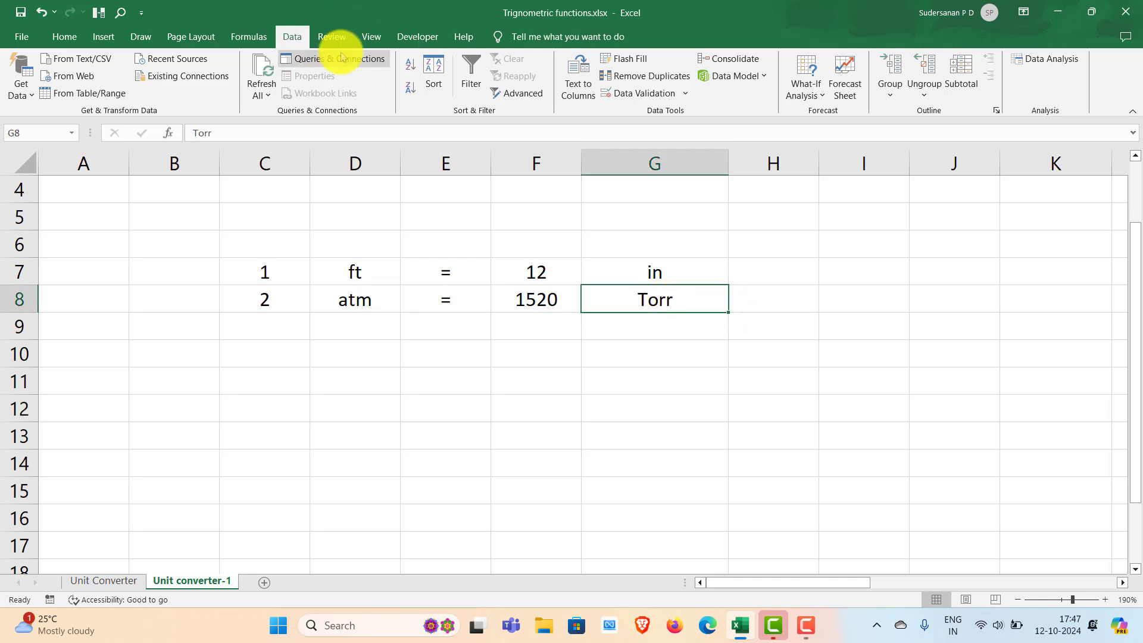
left_click(685, 96)
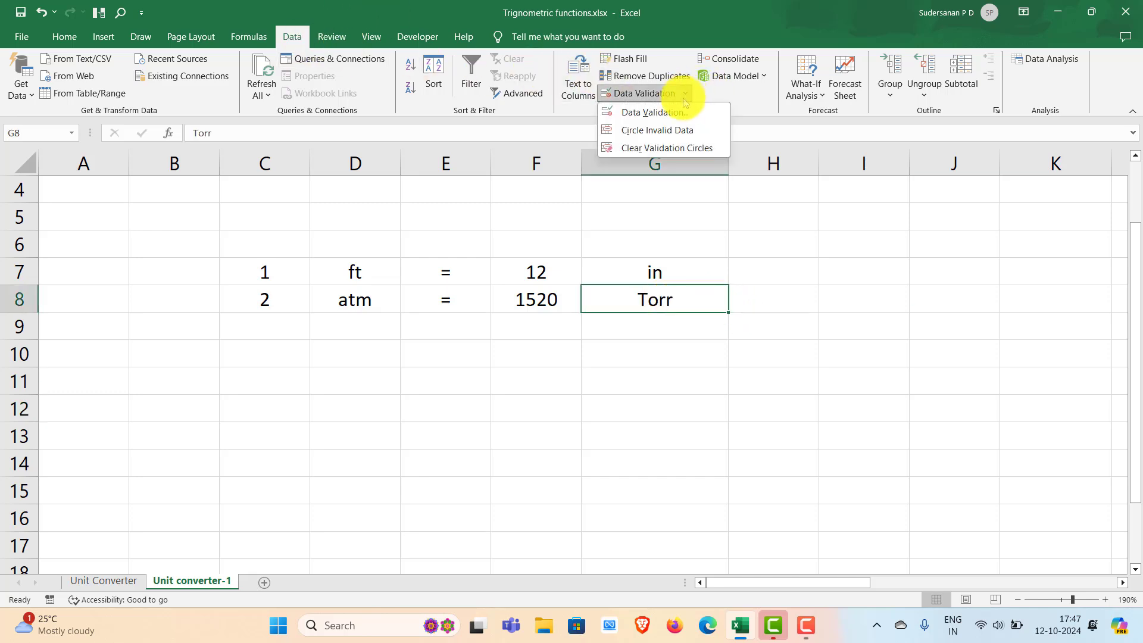
left_click(649, 109)
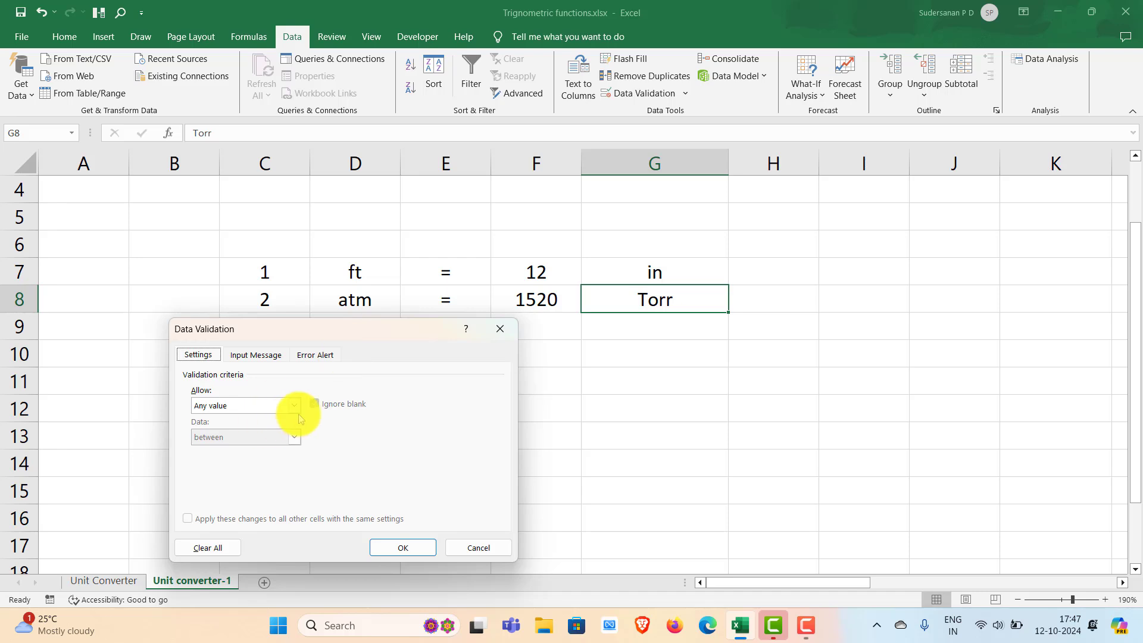
left_click(294, 405)
left_click(253, 447)
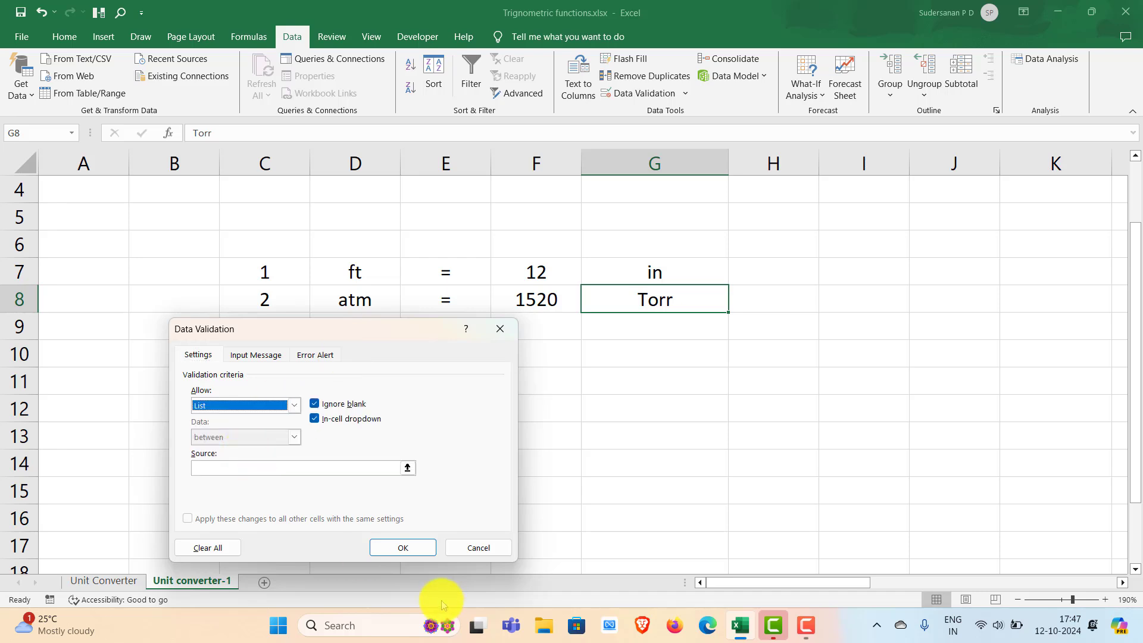
left_click(407, 467)
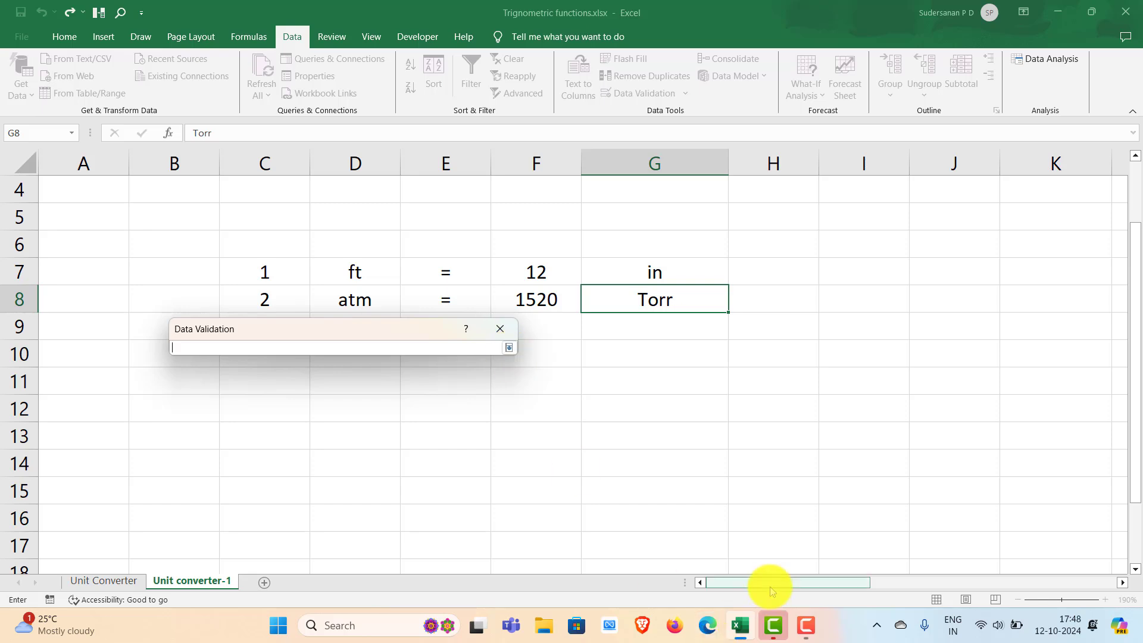
left_click_drag(769, 583, 984, 586)
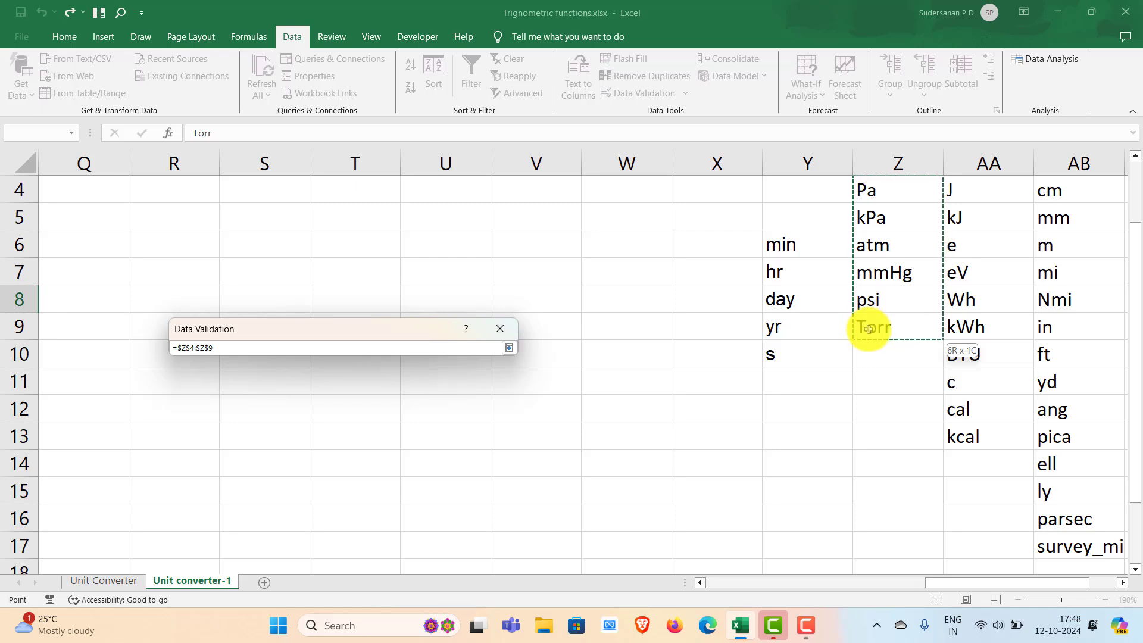
left_click_drag(870, 326, 872, 327)
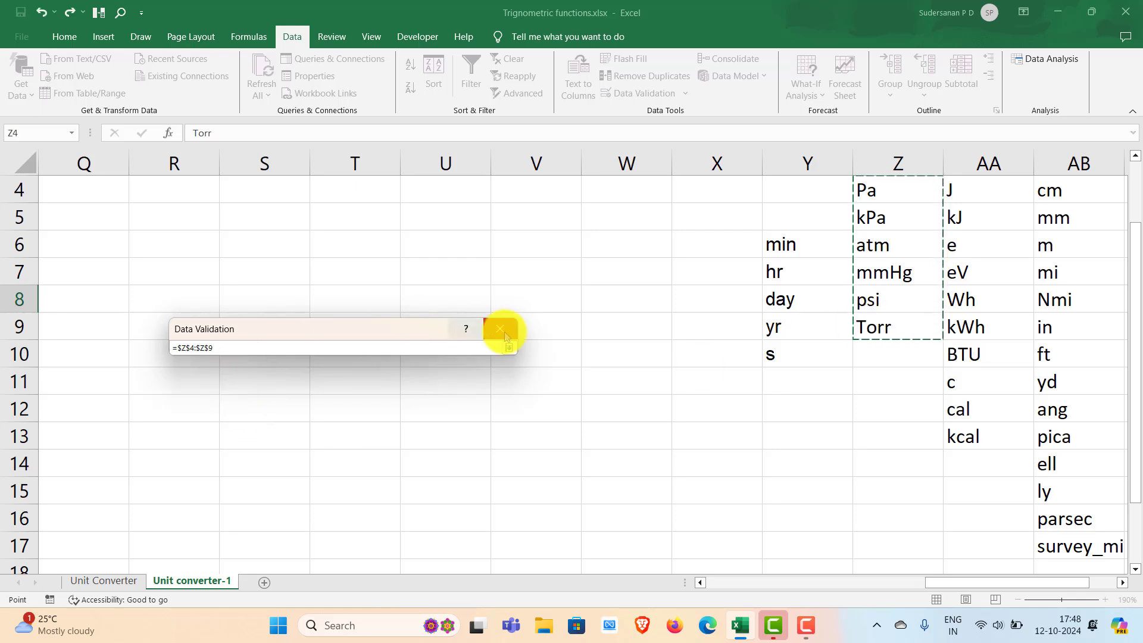
left_click(509, 348)
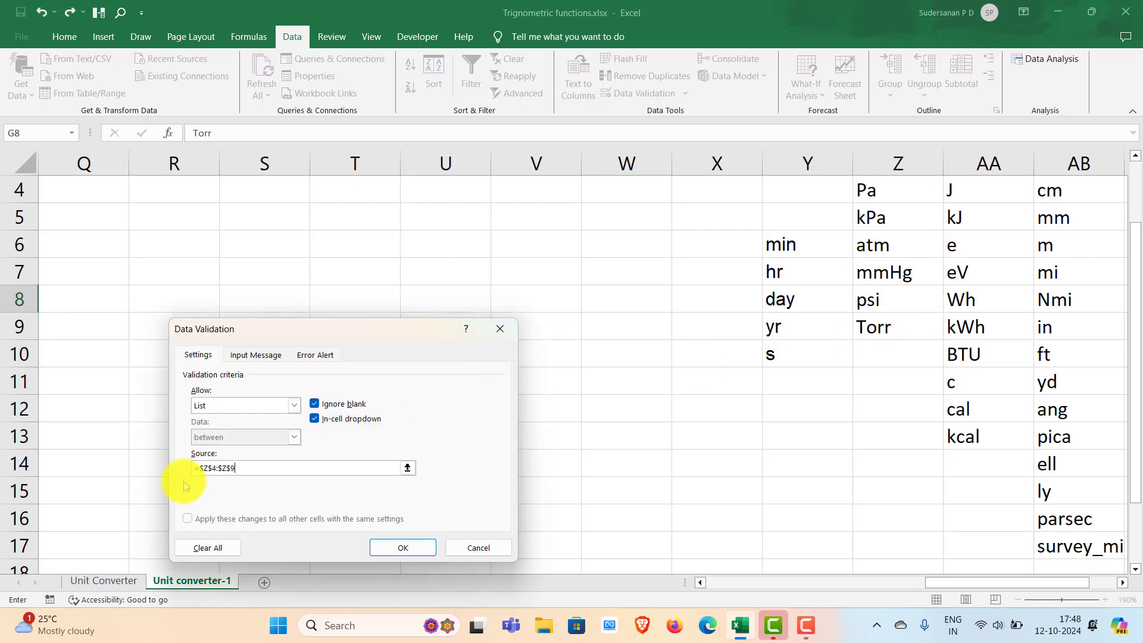
left_click(403, 549)
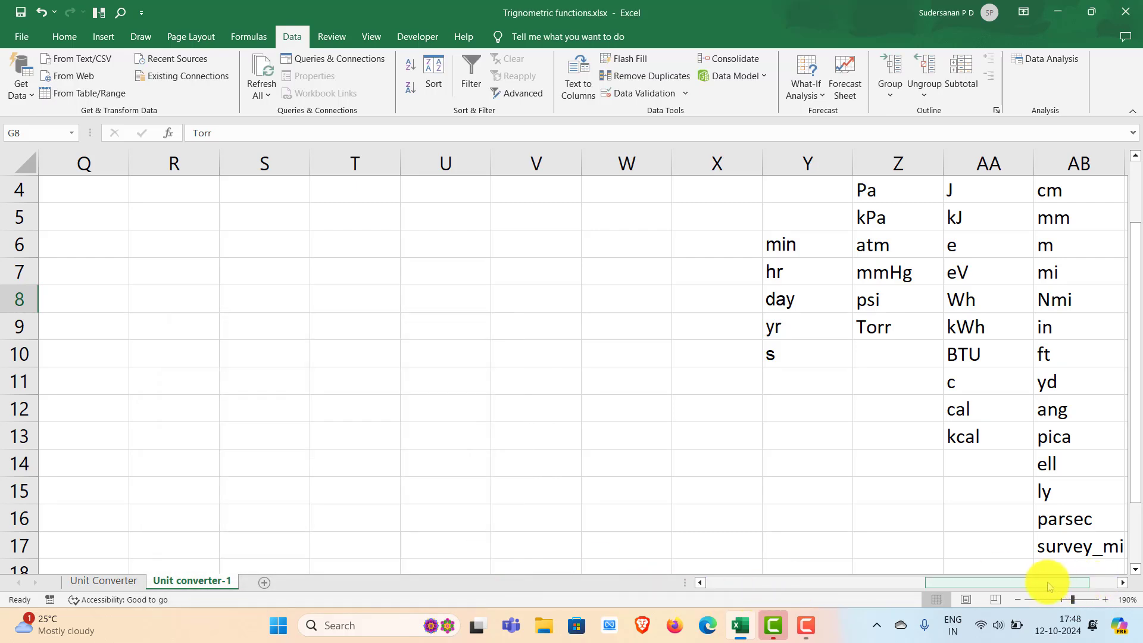
- Choose kPa as the source unit in D8 and mmHg as the target unit in G8 from their dropdown lists
left_click_drag(1048, 586, 755, 584)
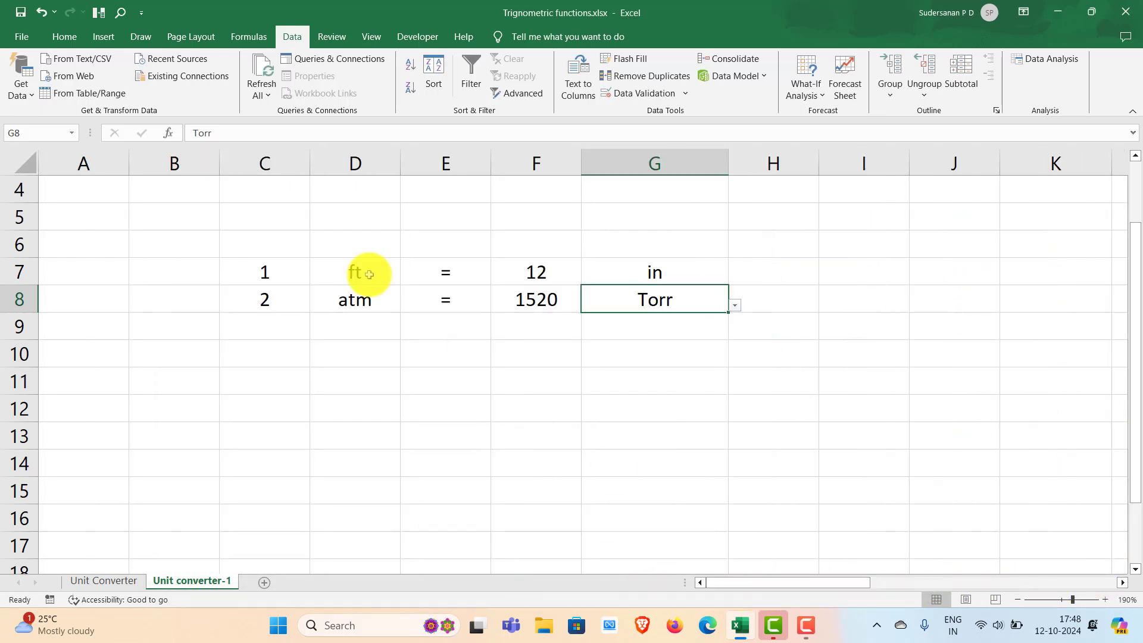
left_click(376, 303)
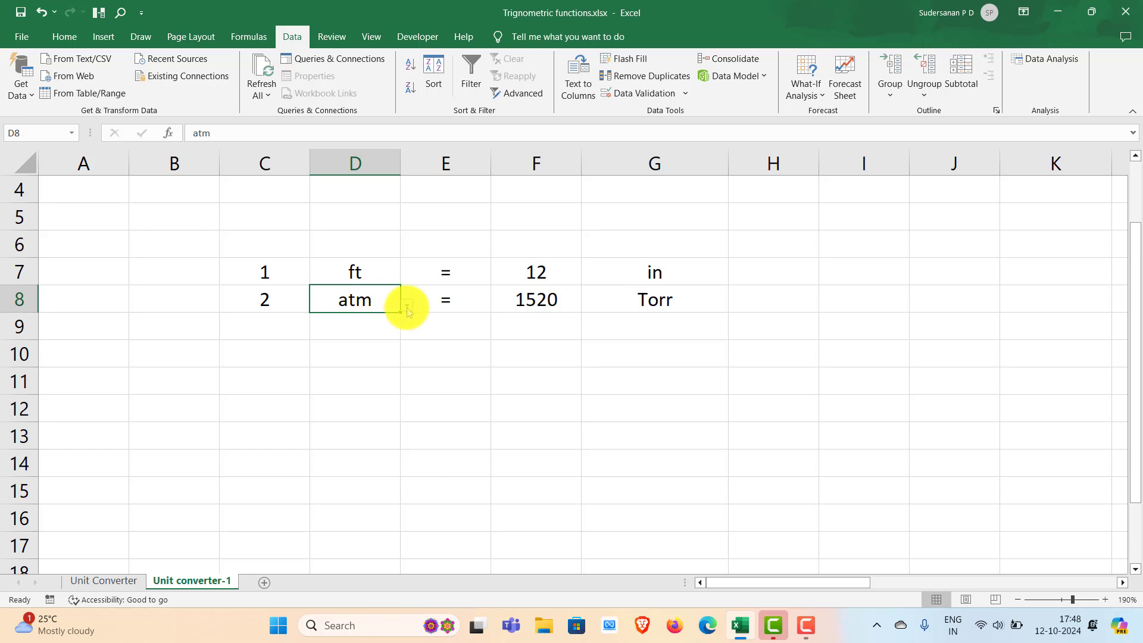
left_click(407, 308)
left_click(332, 339)
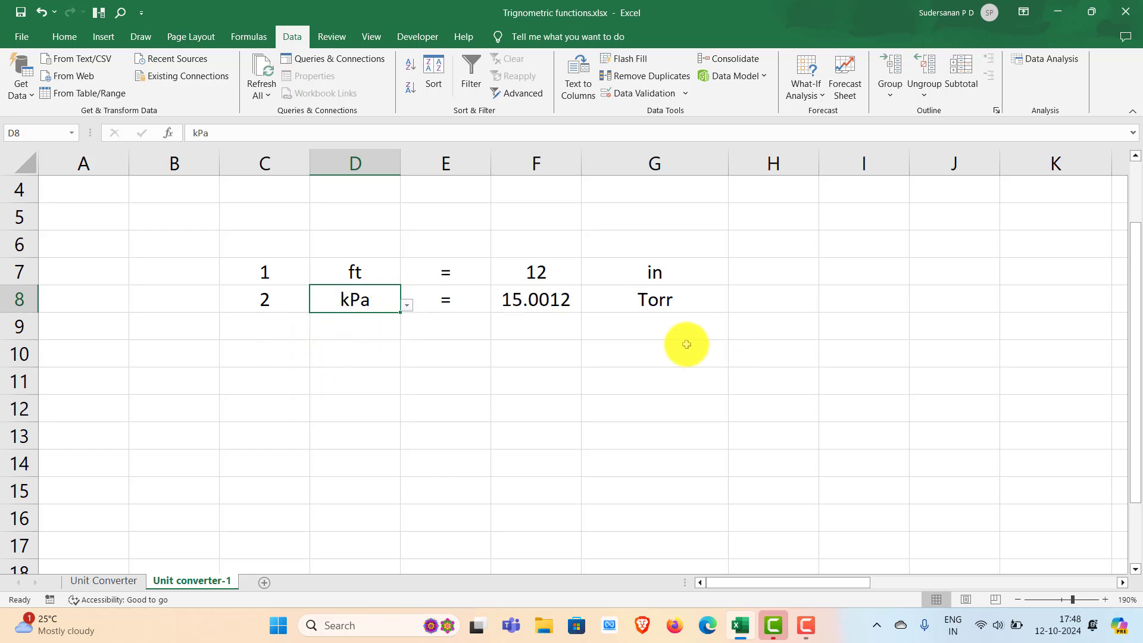
left_click(669, 305)
left_click(735, 305)
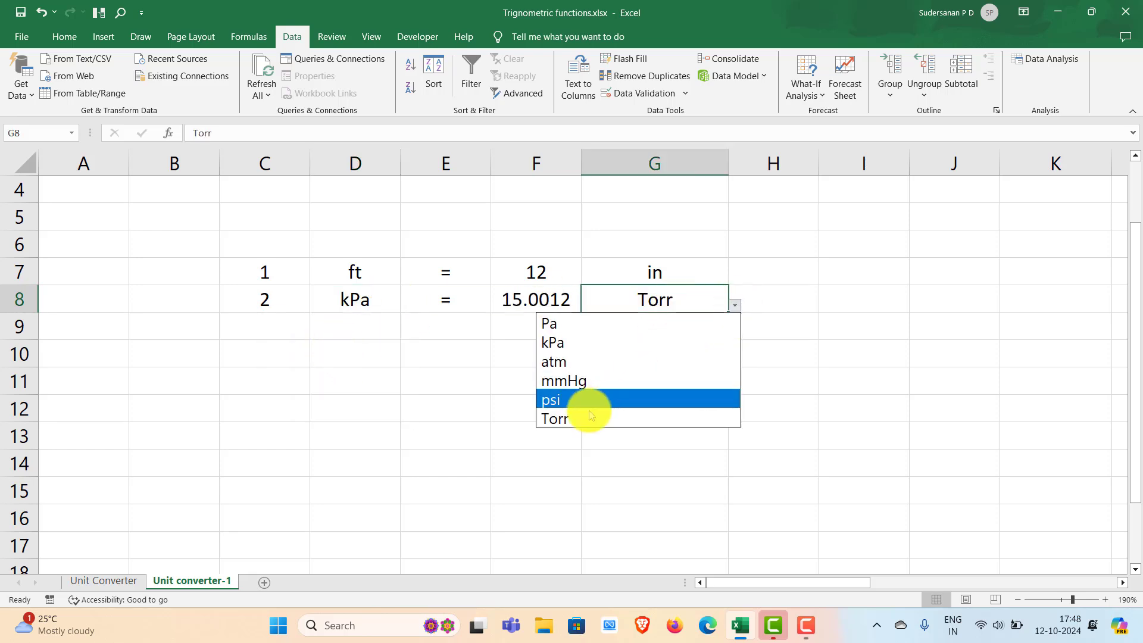
left_click(570, 383)
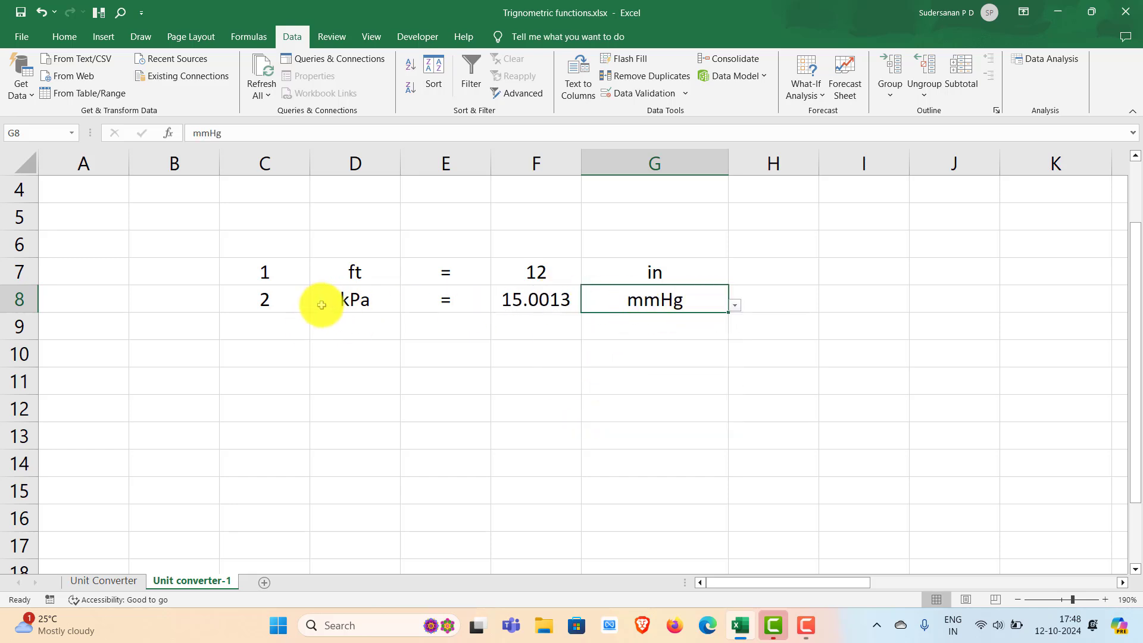
- Set the pressure value in cell C8 to 1
left_click(319, 356)
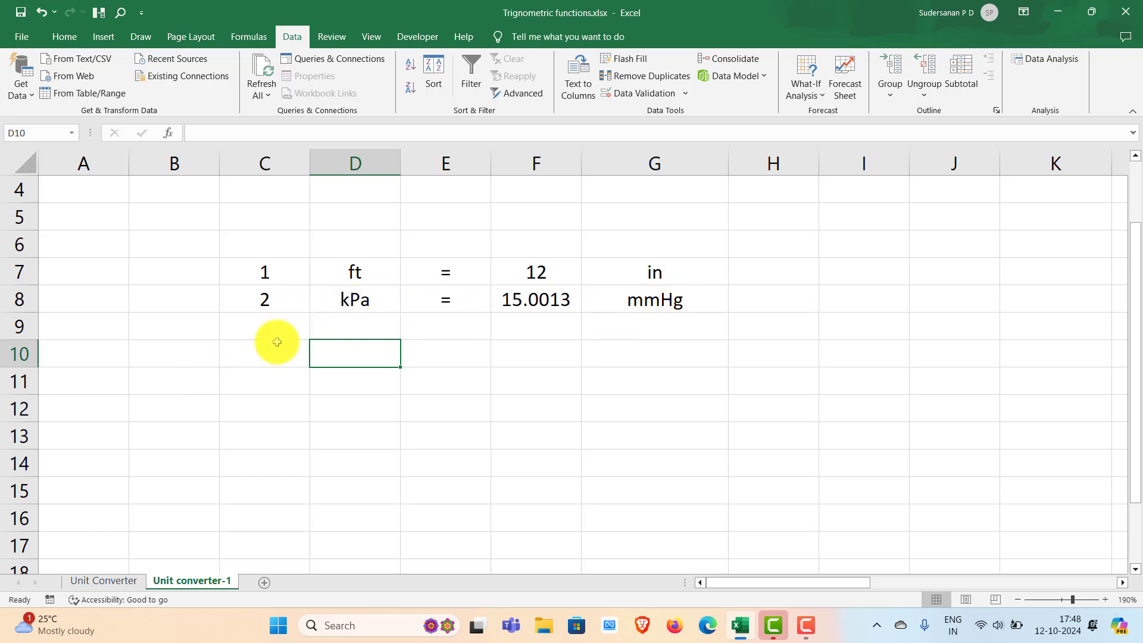
left_click(262, 305)
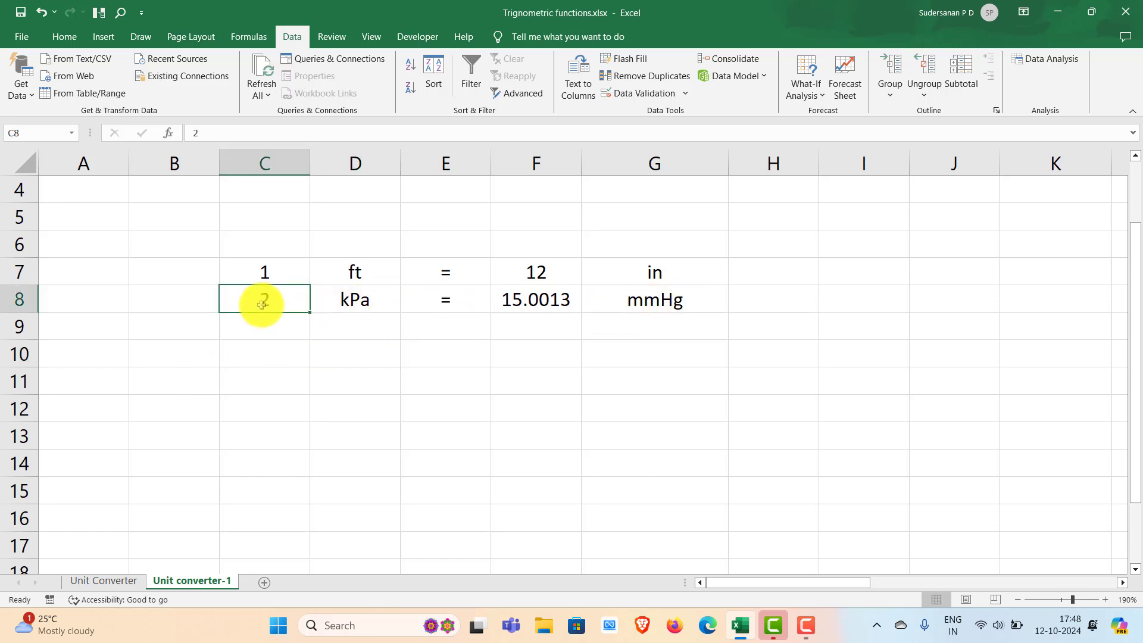
type("1")
left_click(284, 380)
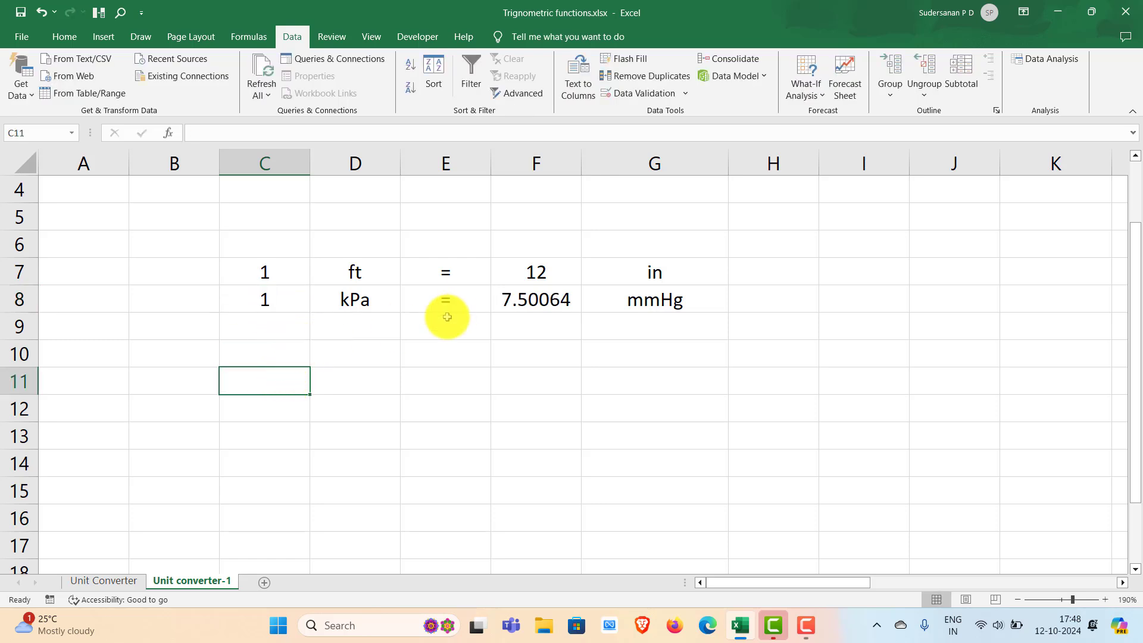
- Start a time conversion in row 9 with the value 1 in C9 and the unit day in D9
left_click(278, 337)
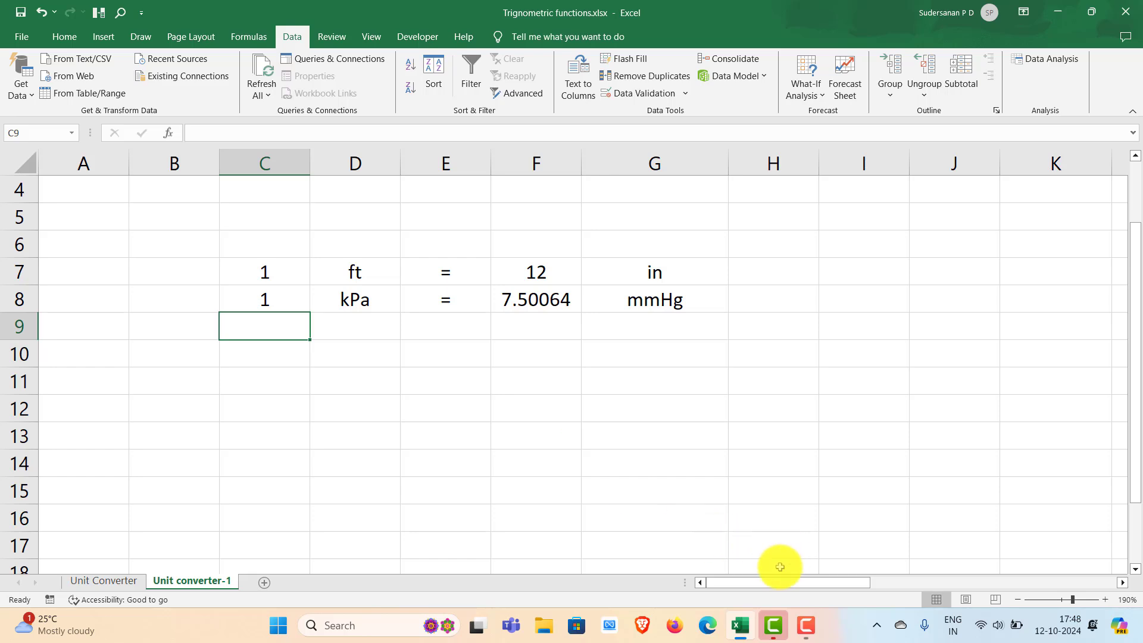
left_click_drag(807, 583, 1060, 575)
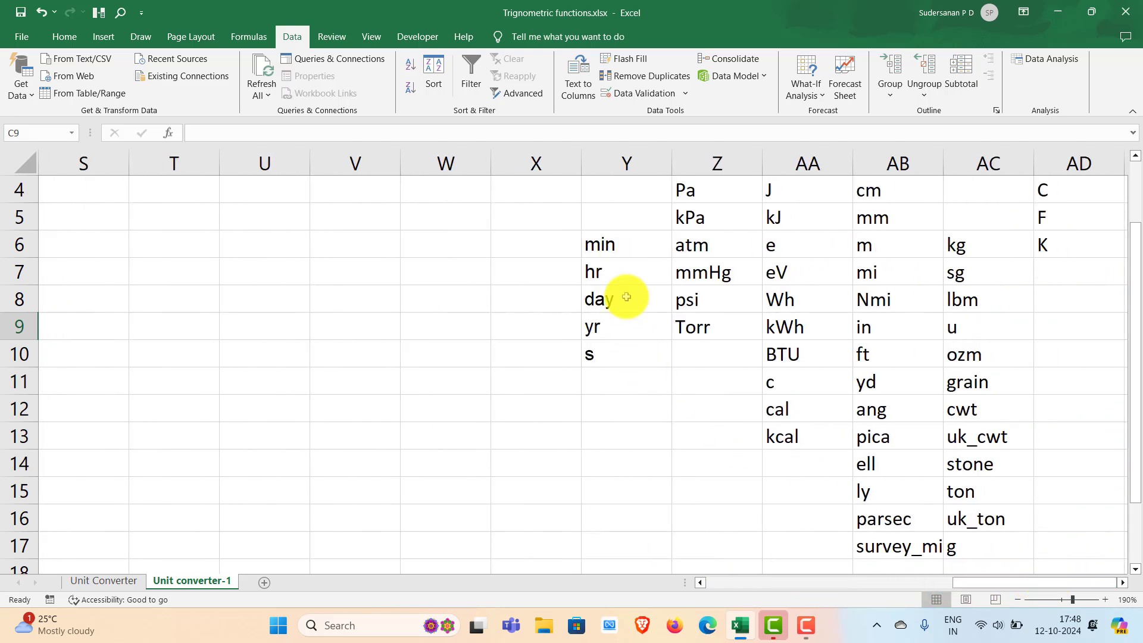
left_click_drag(1000, 582, 704, 603)
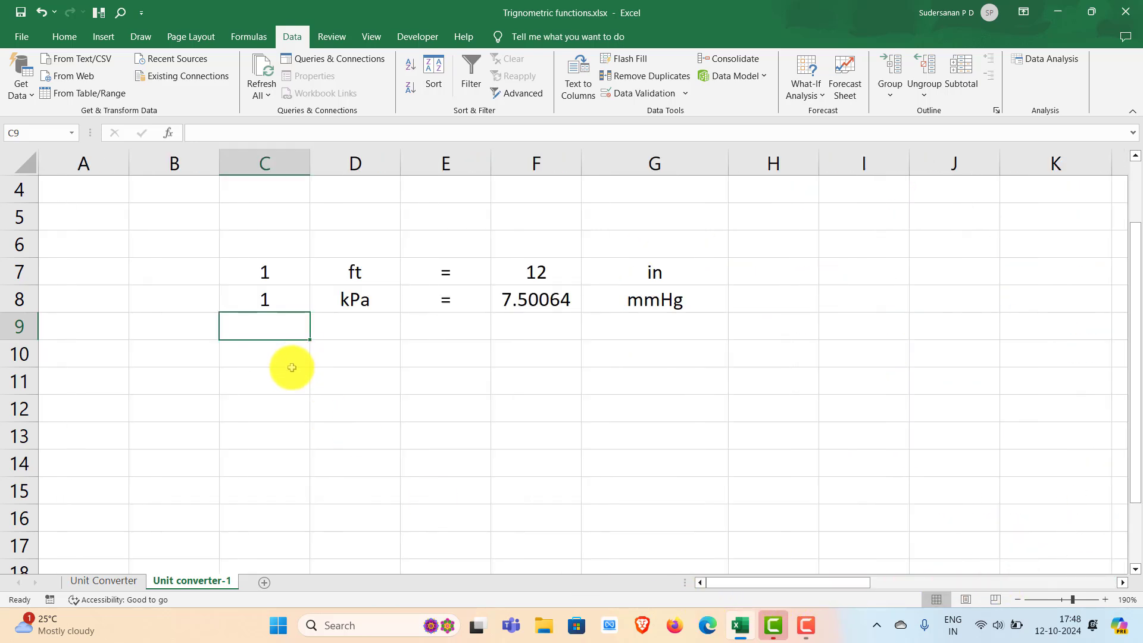
type("1")
left_click(359, 326)
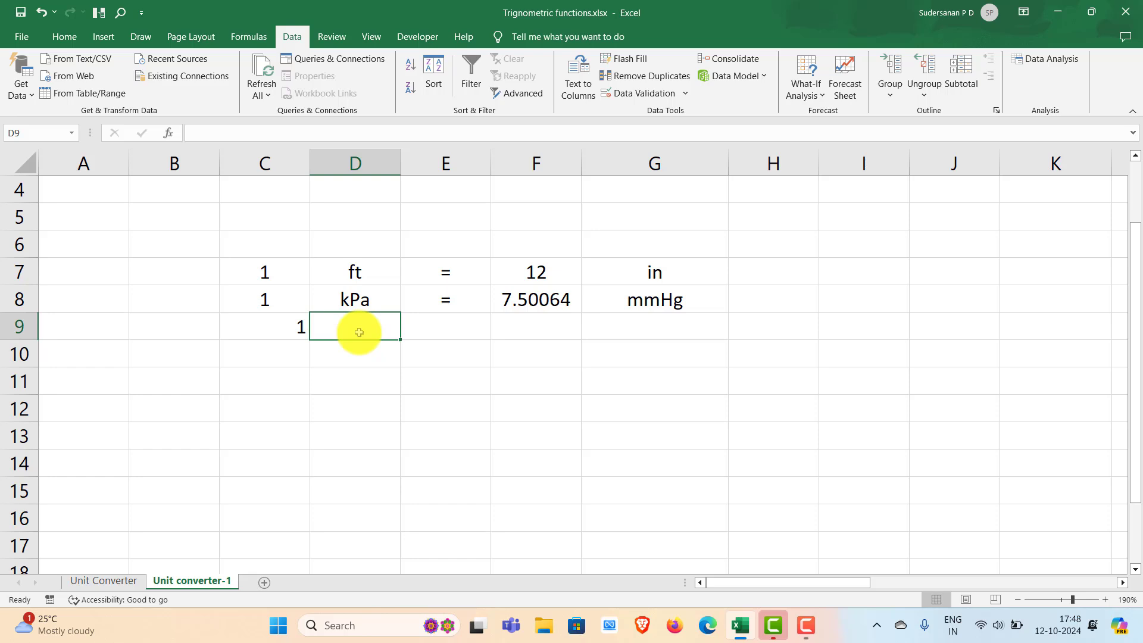
type("day")
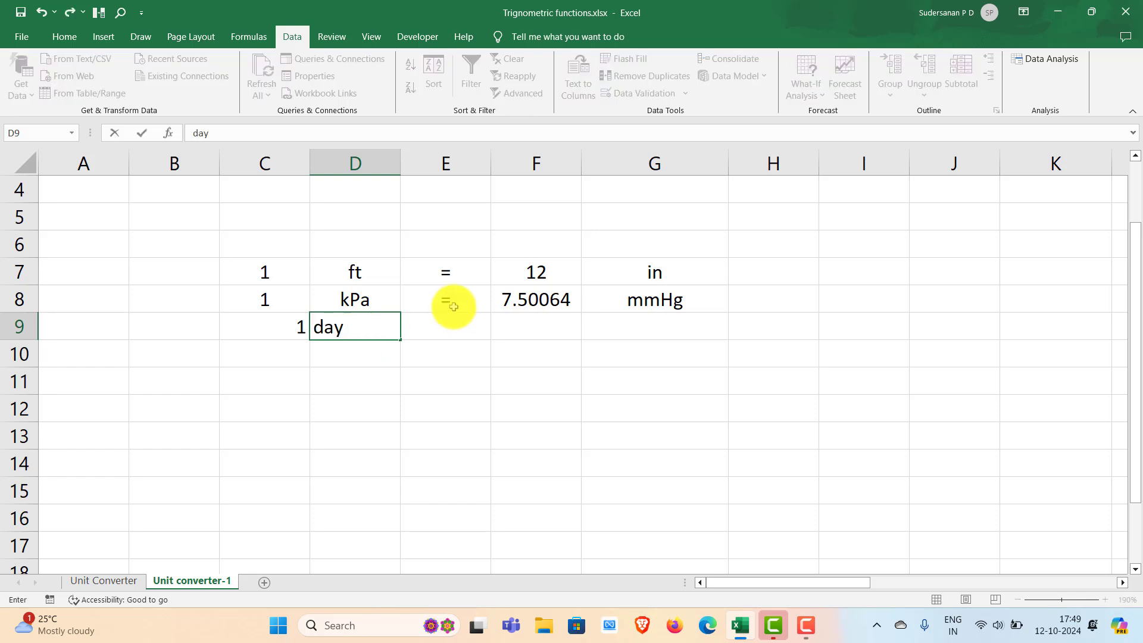
- Copy the equals sign from E8 to E9 and fill the CONVERT formula from F8 down to F9
left_click(452, 307)
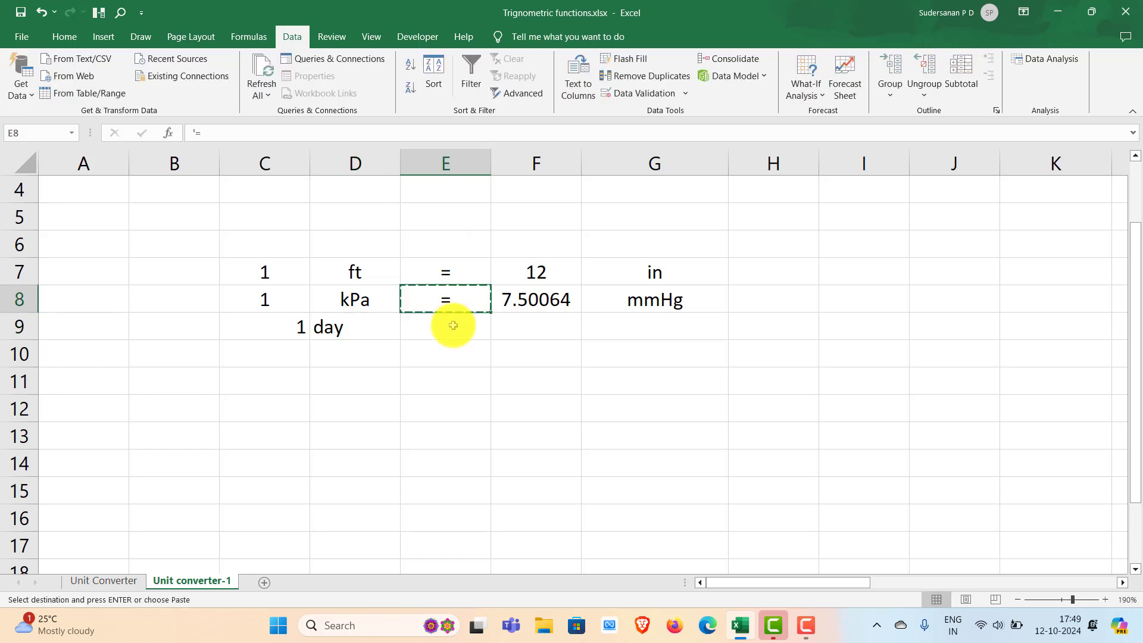
left_click(453, 325)
type("=")
left_click(536, 304)
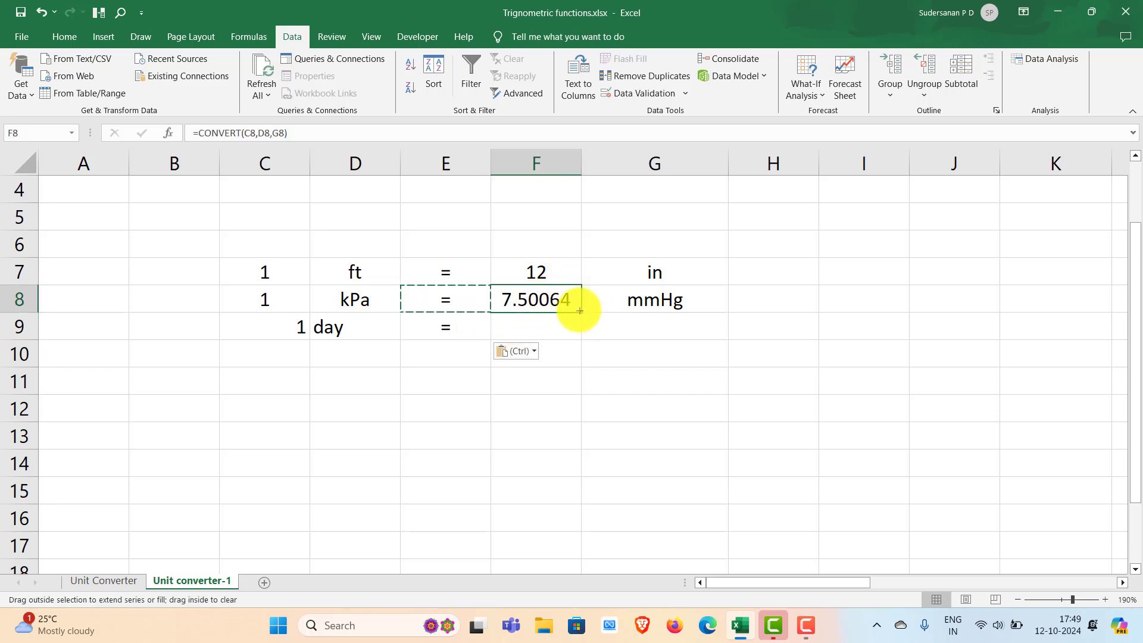
left_click_drag(582, 336, 583, 339)
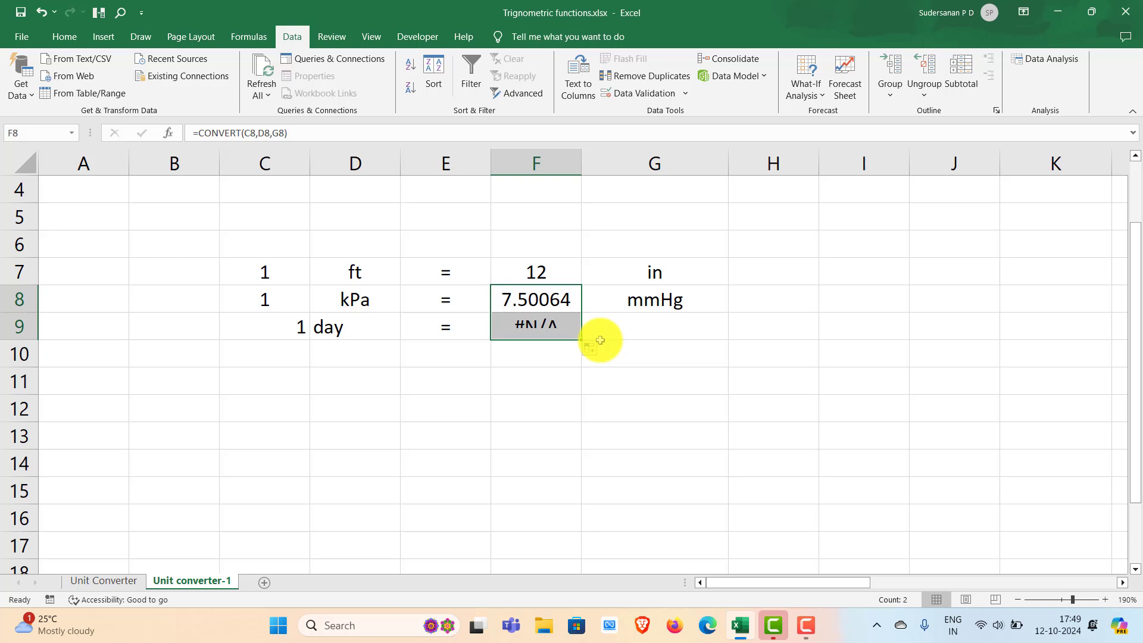
- Enter s as the target time unit in cell G9
left_click(636, 333)
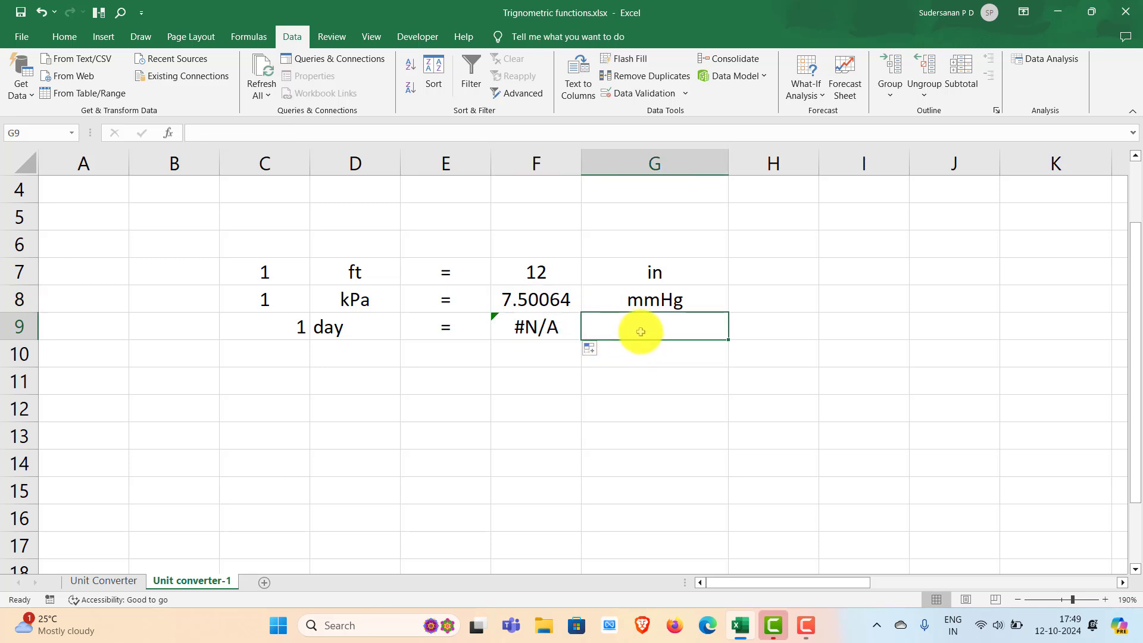
type("se")
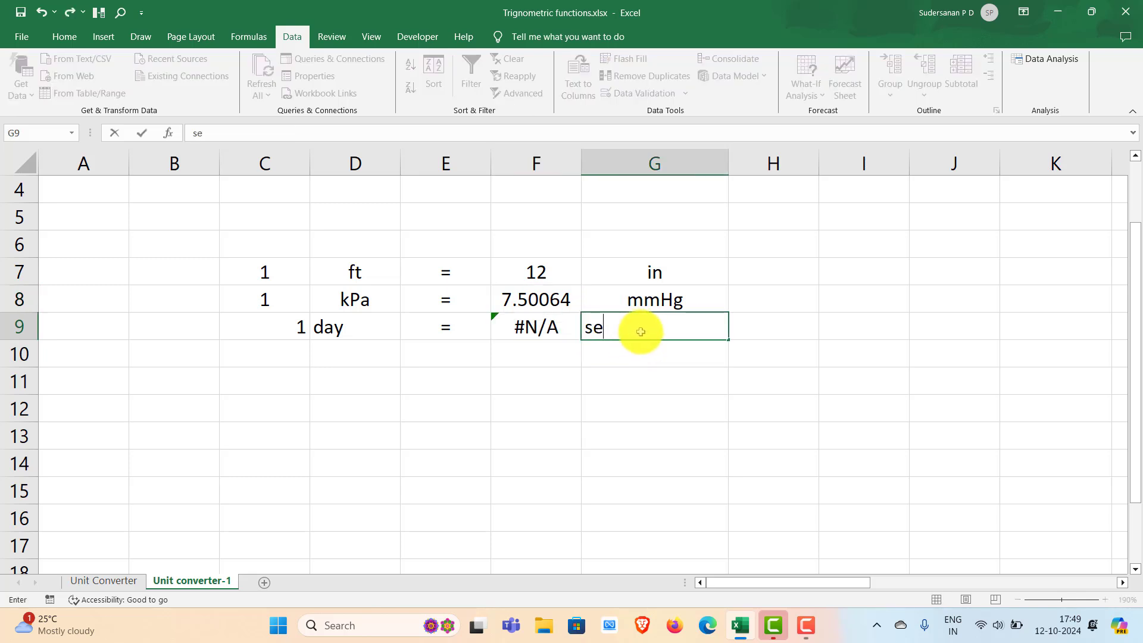
left_click(631, 374)
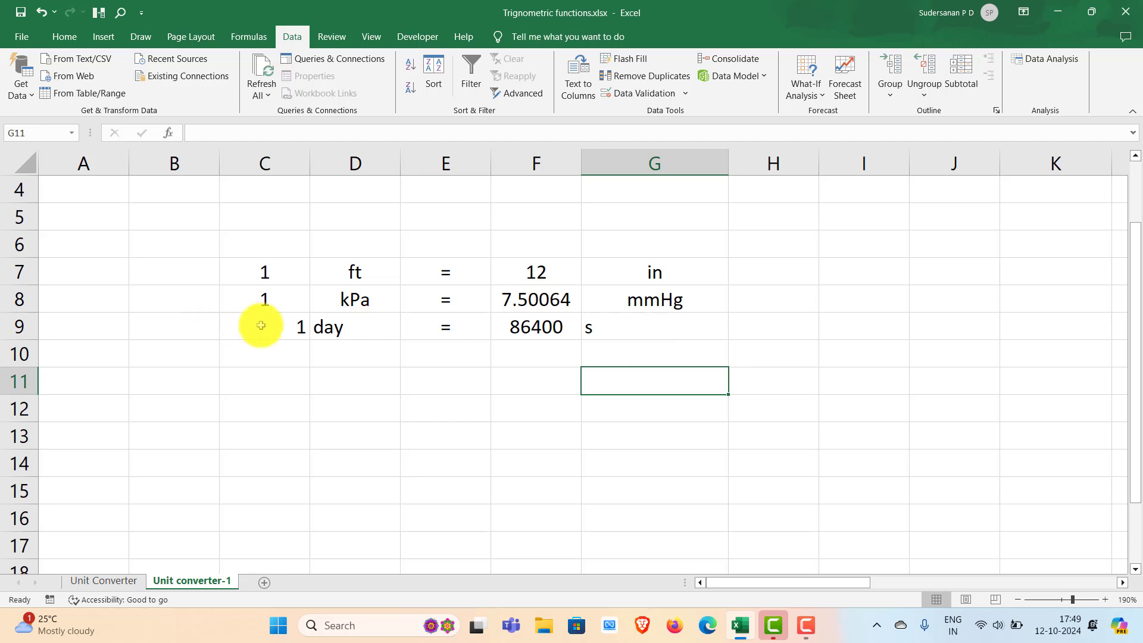
- Center the contents of cells C9:G9 horizontally
left_click_drag(273, 329, 655, 328)
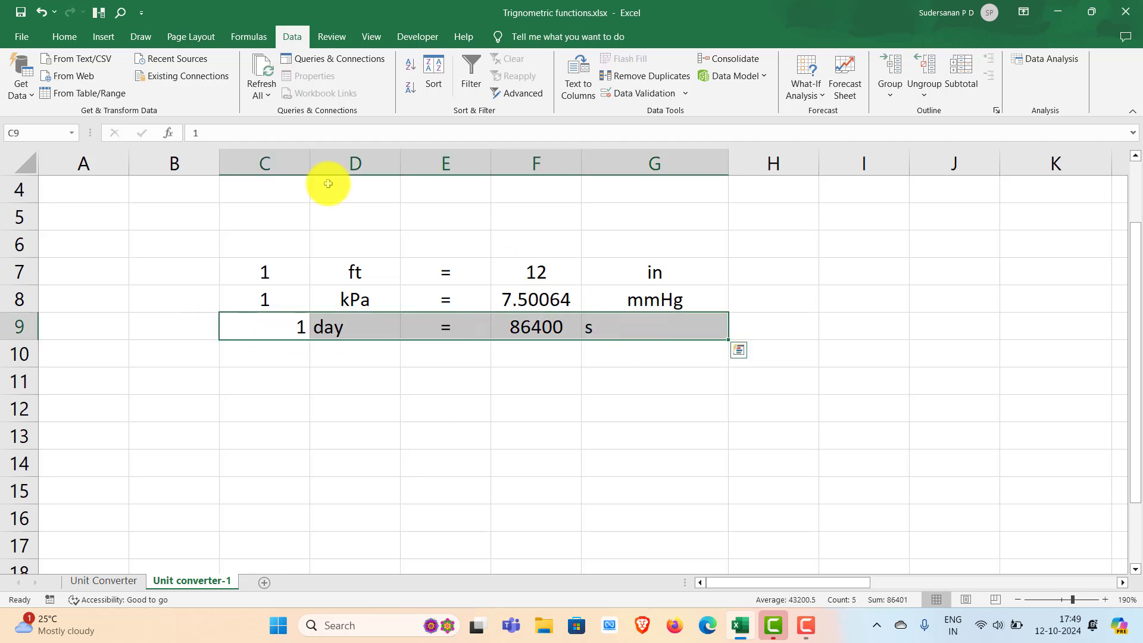
left_click(64, 36)
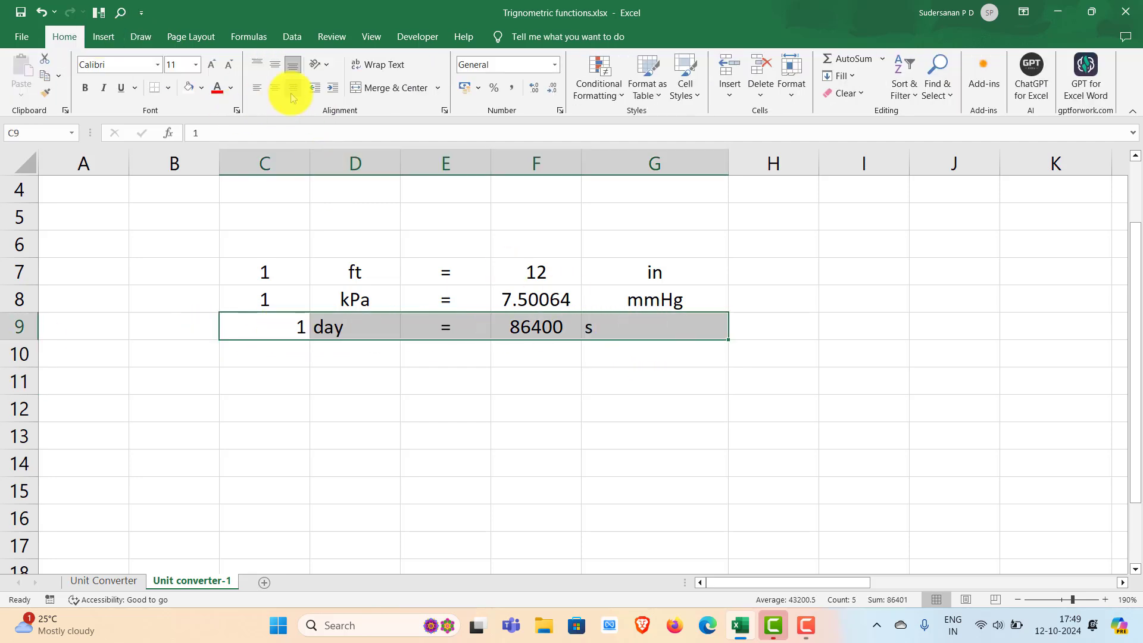
left_click(276, 89)
left_click(530, 377)
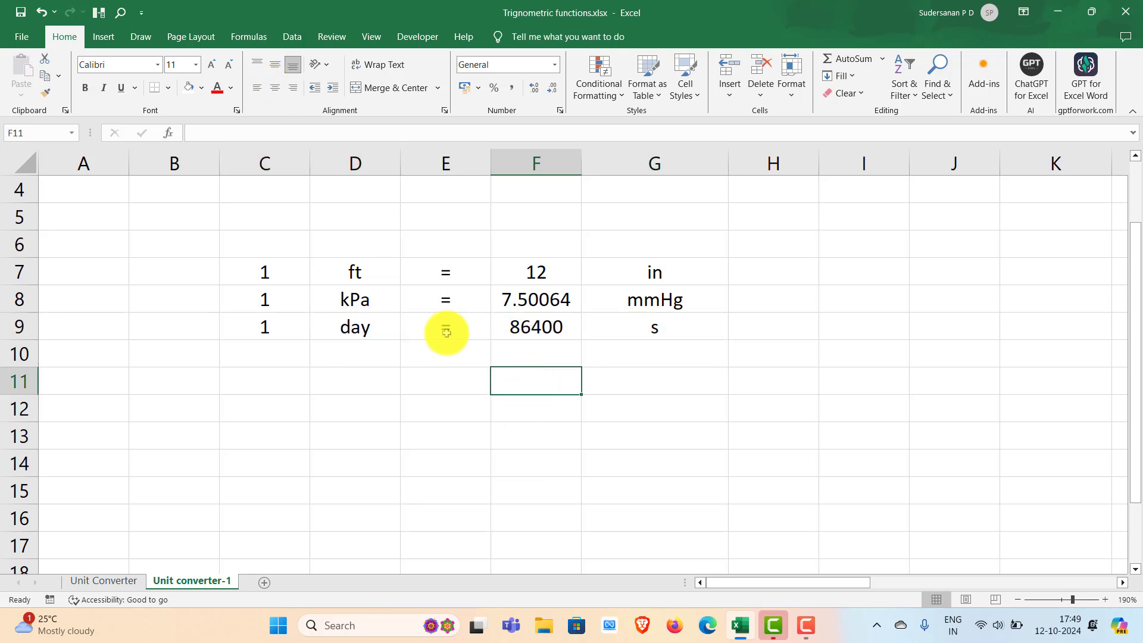
- Add a drop-down list to the source time unit cell D9 using data validation with source range $Y$6:$Y$10
left_click(379, 324)
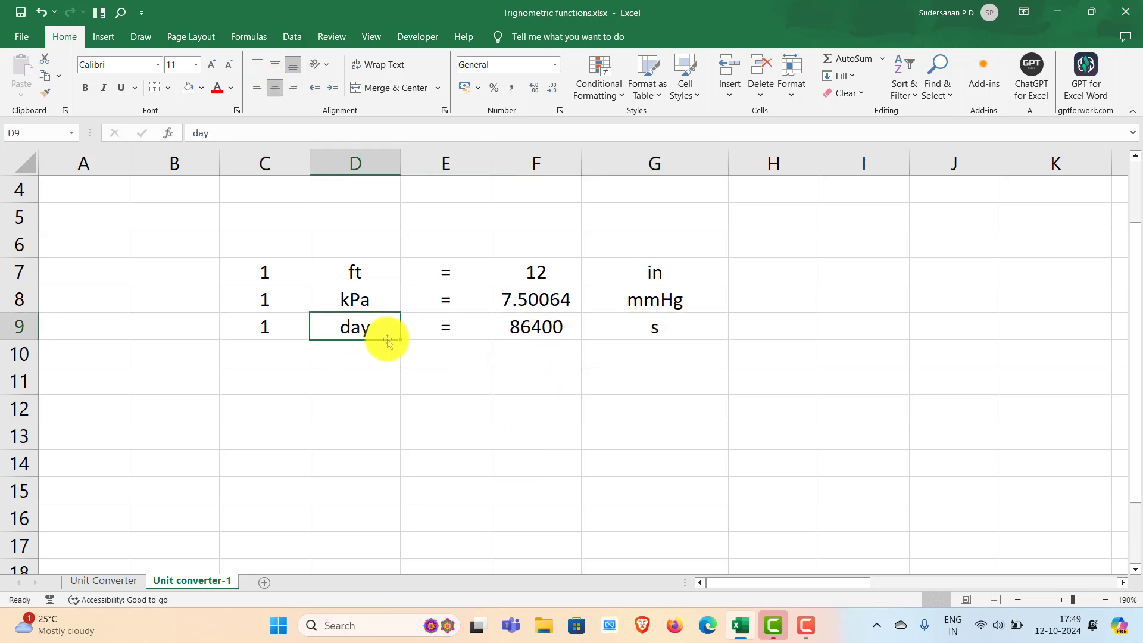
left_click(291, 37)
left_click(685, 93)
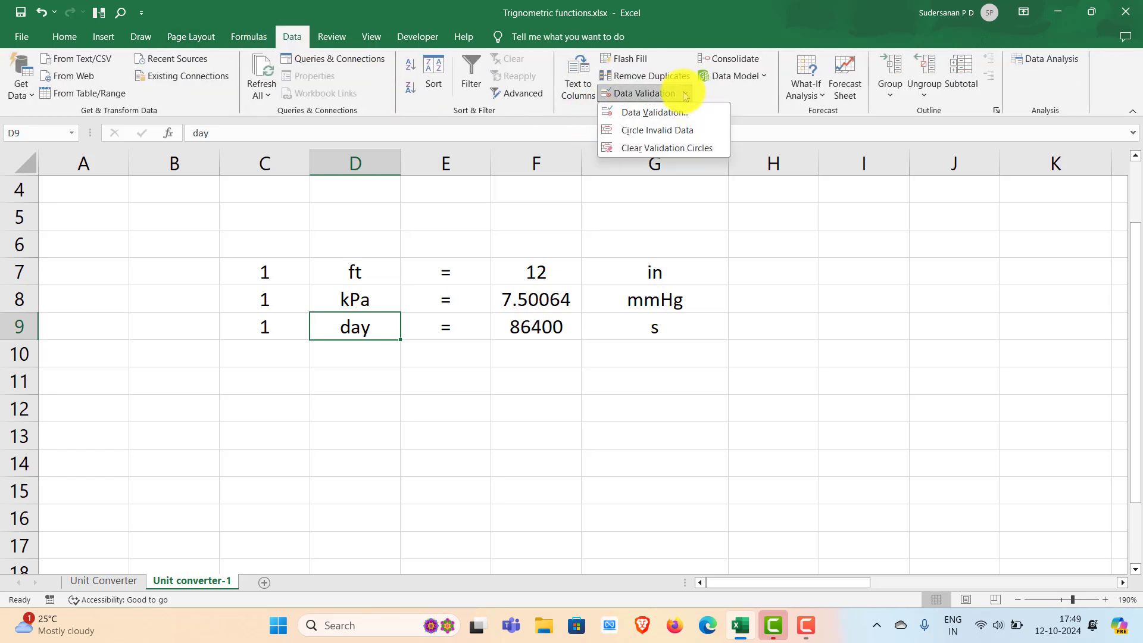
left_click(668, 120)
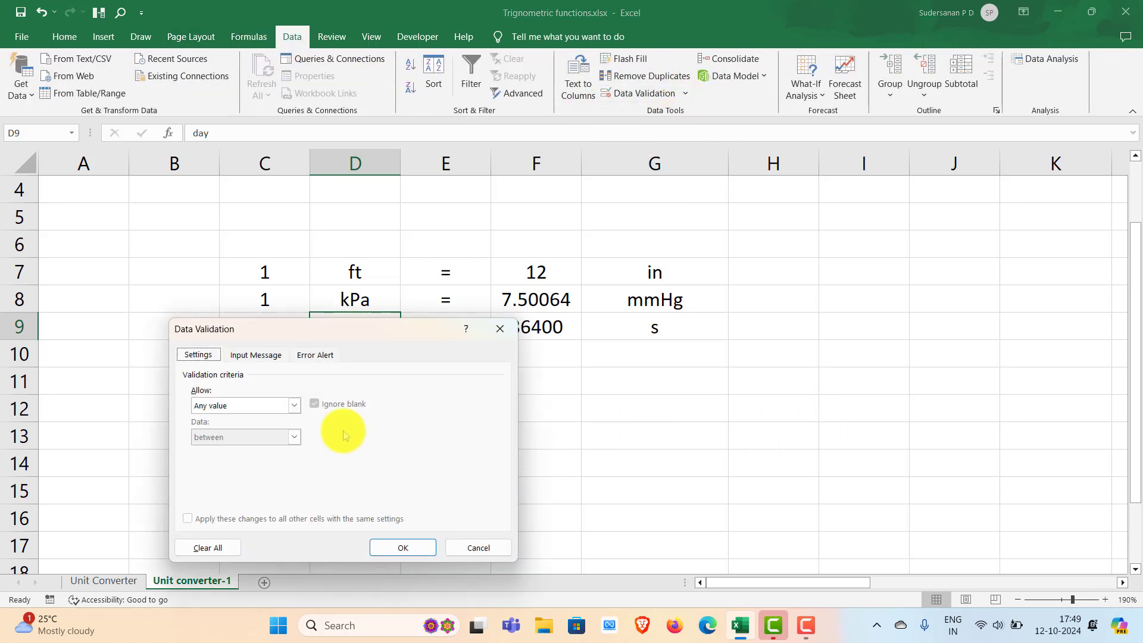
left_click(292, 407)
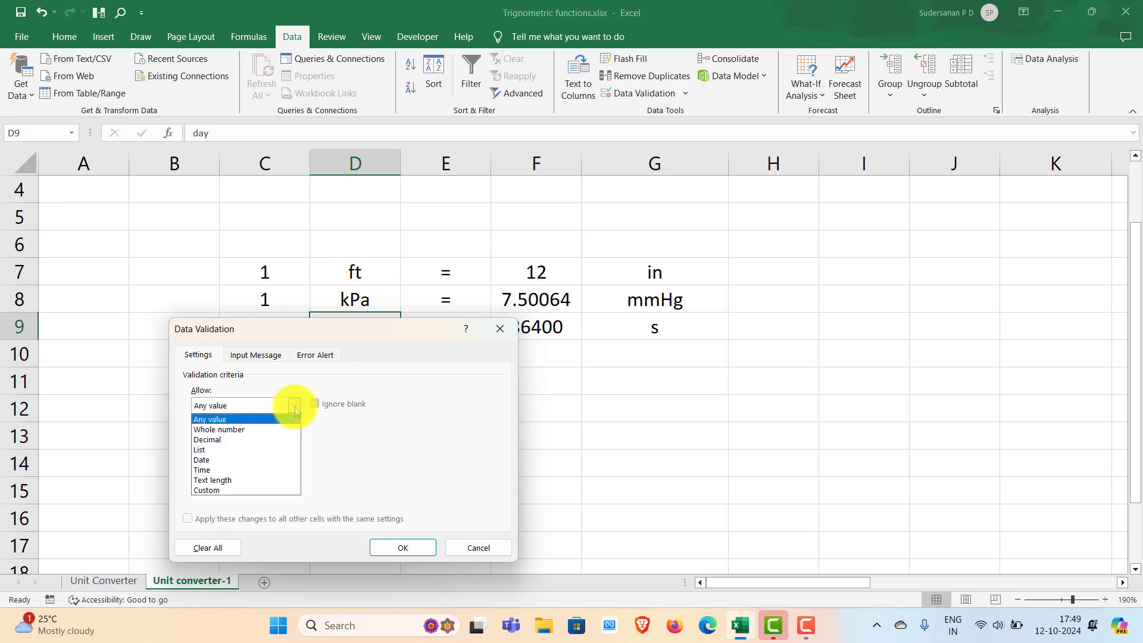
left_click(238, 446)
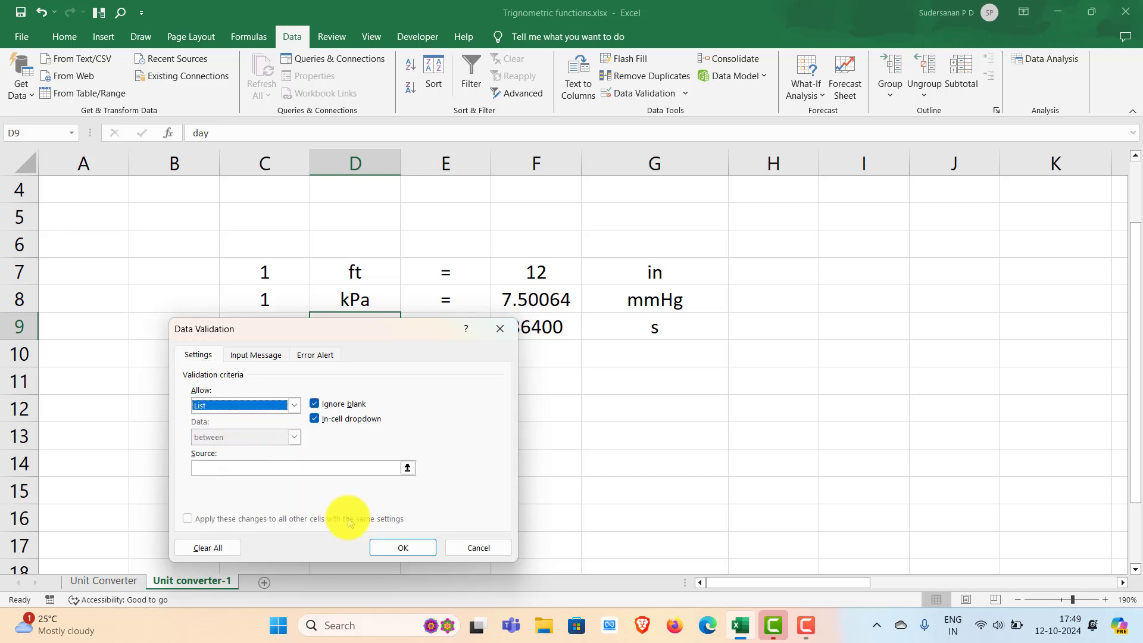
left_click(409, 470)
left_click_drag(785, 582, 994, 584)
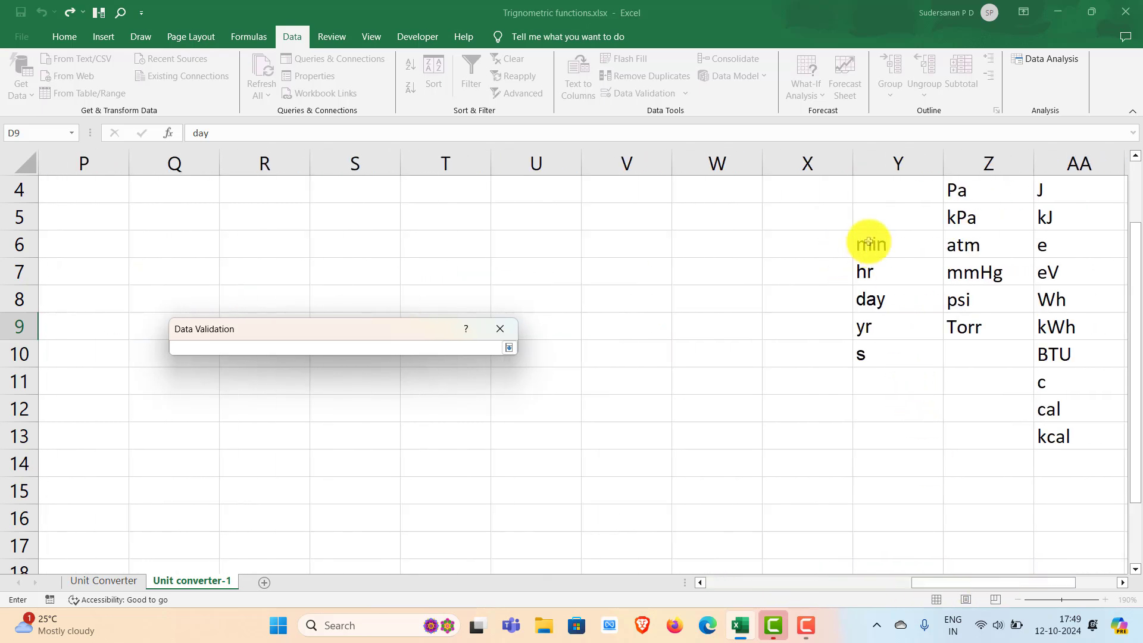
left_click_drag(869, 243, 881, 346)
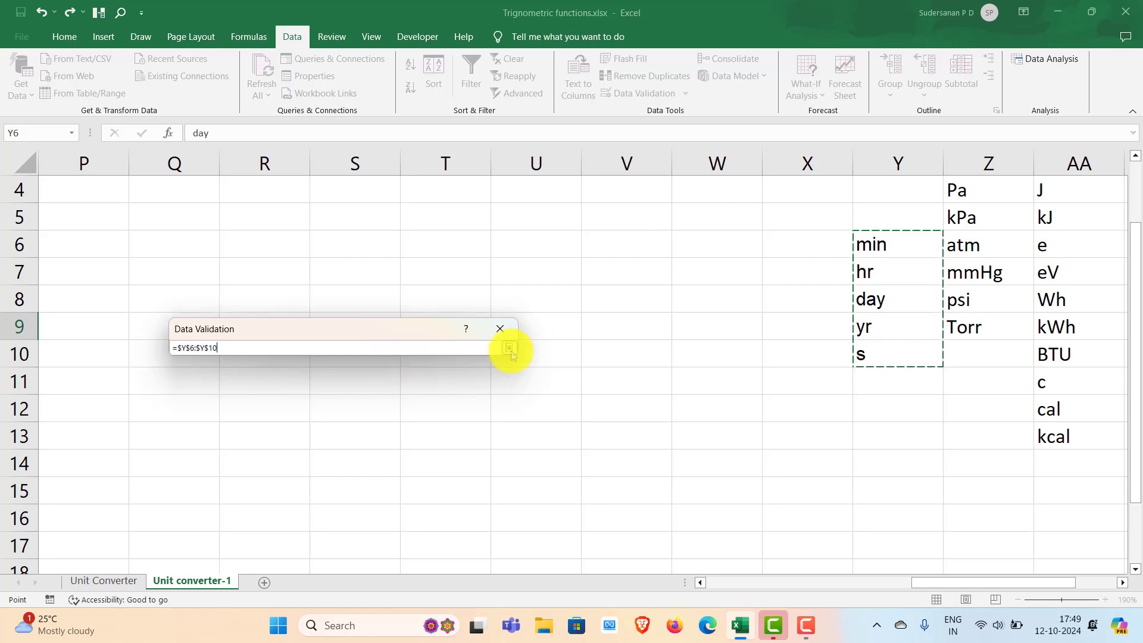
left_click(509, 349)
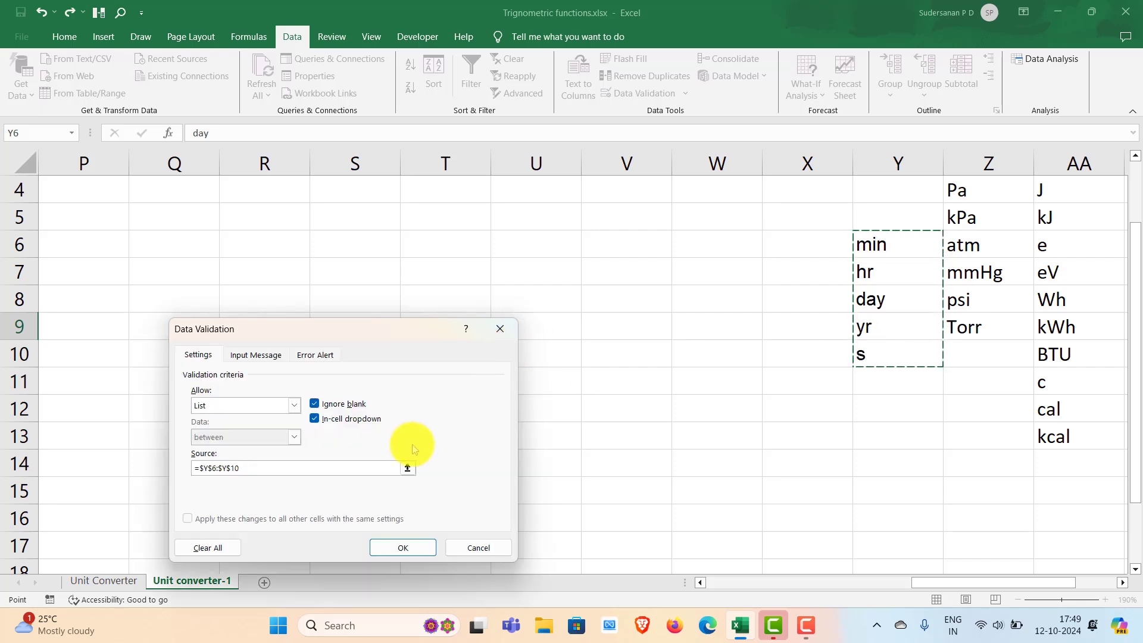
left_click(417, 544)
- Add a drop-down list to the target time unit cell G9 using data validation with source range $Y$6:$Y$10
left_click_drag(921, 582, 746, 593)
left_click(566, 332)
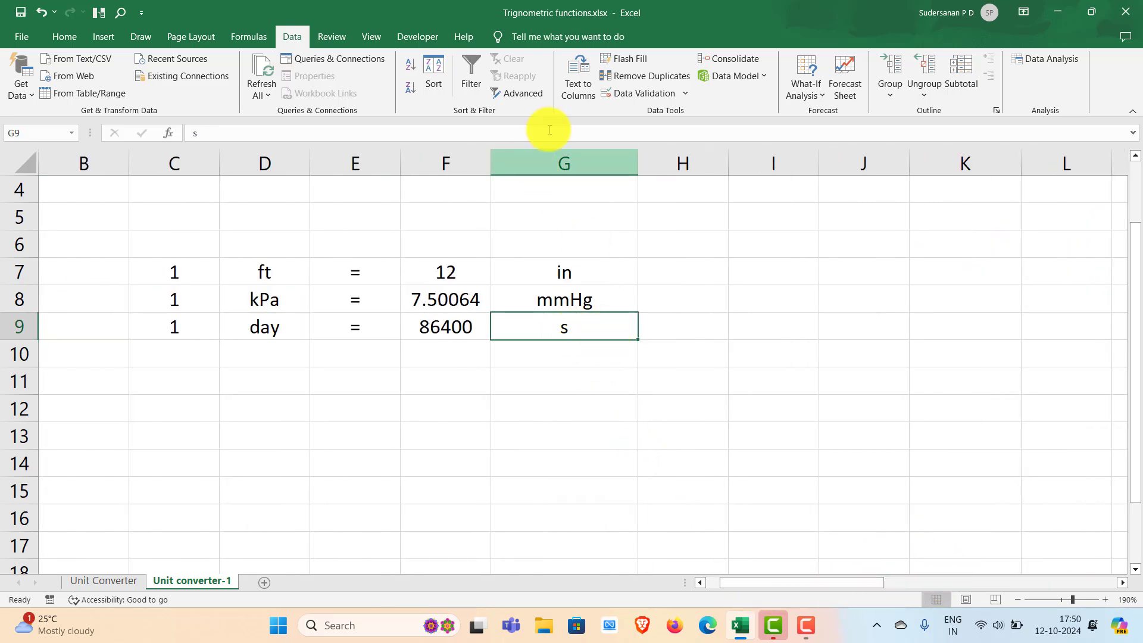
left_click(685, 93)
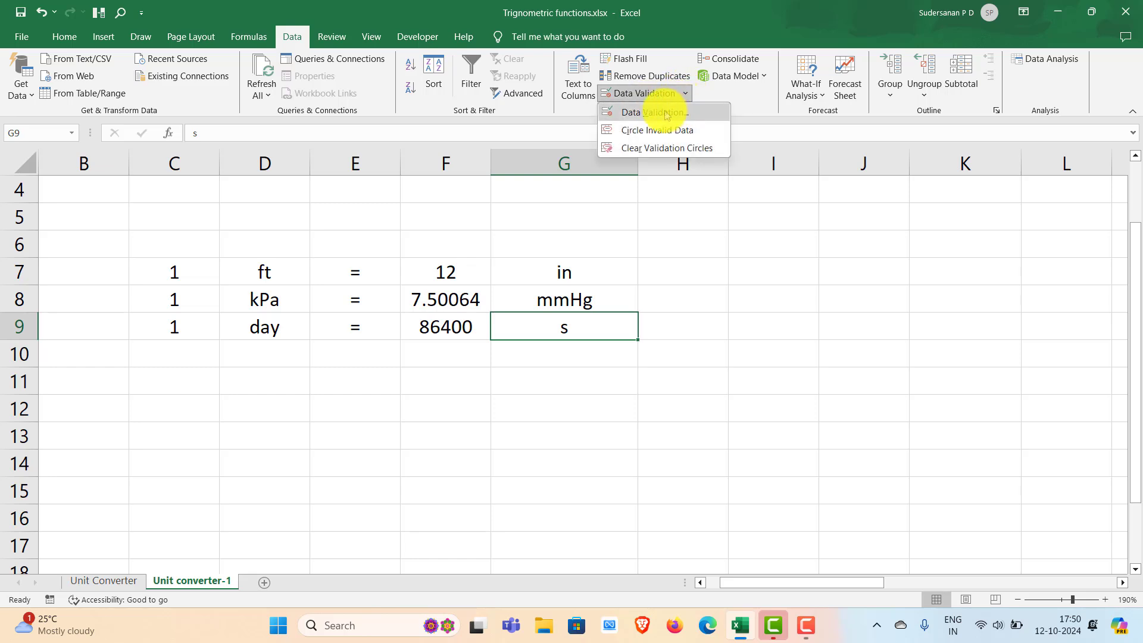
left_click(666, 113)
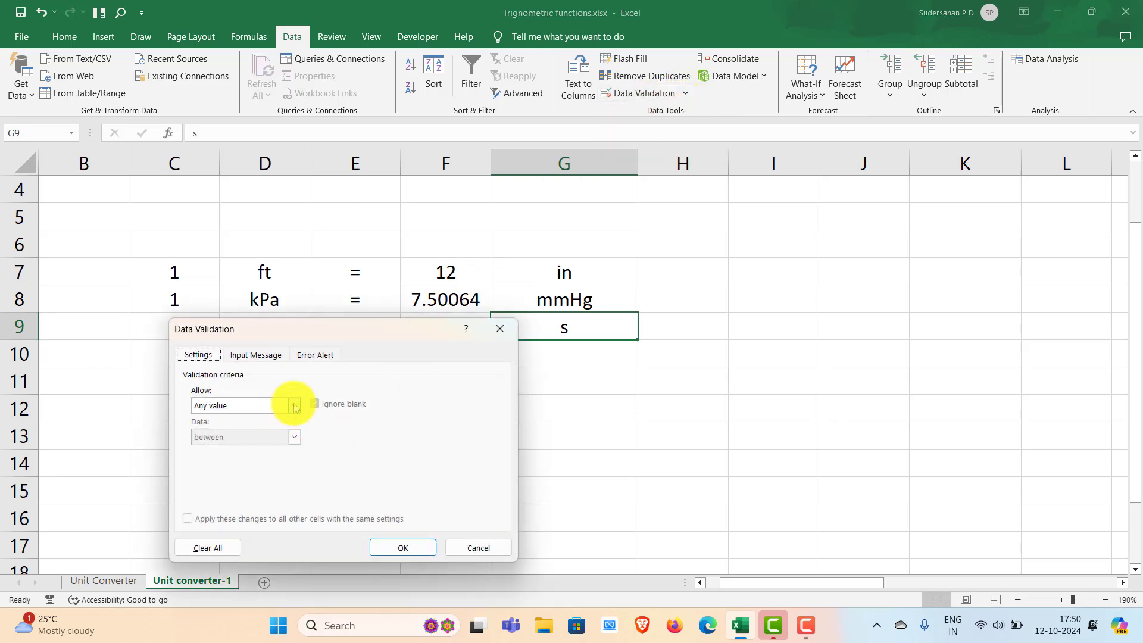
left_click(294, 405)
left_click(229, 446)
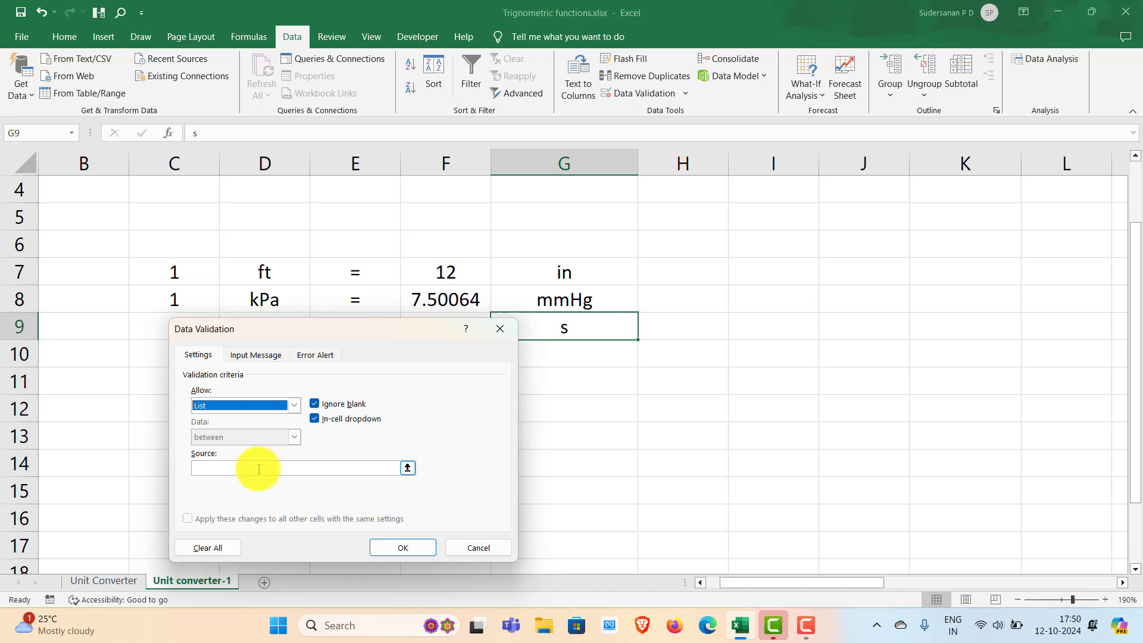
left_click(407, 468)
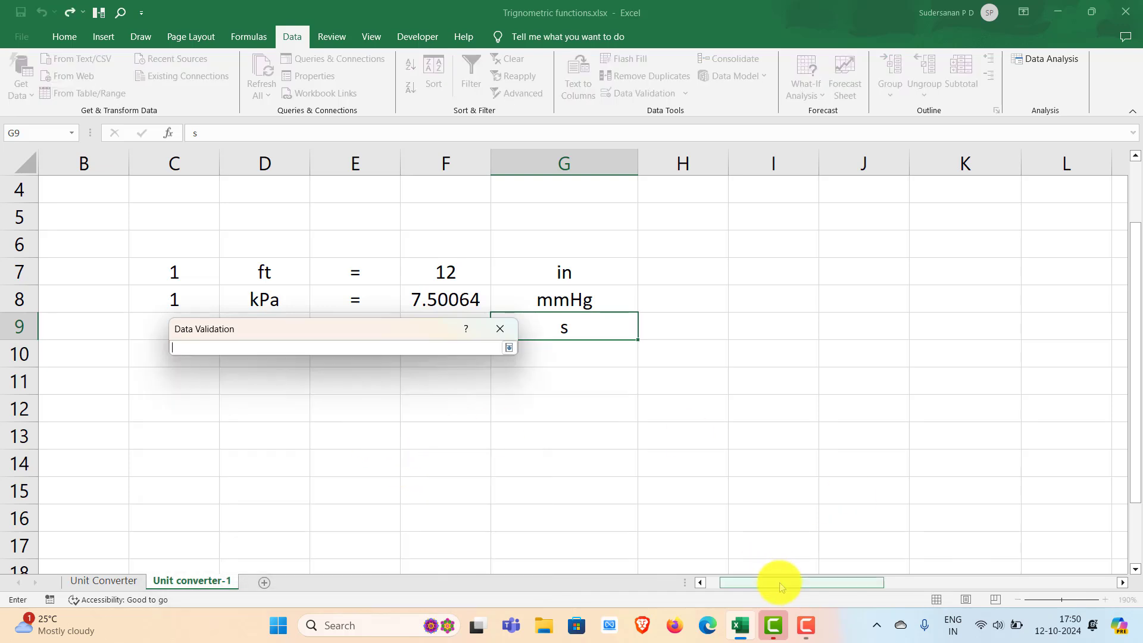
left_click_drag(778, 581, 1060, 582)
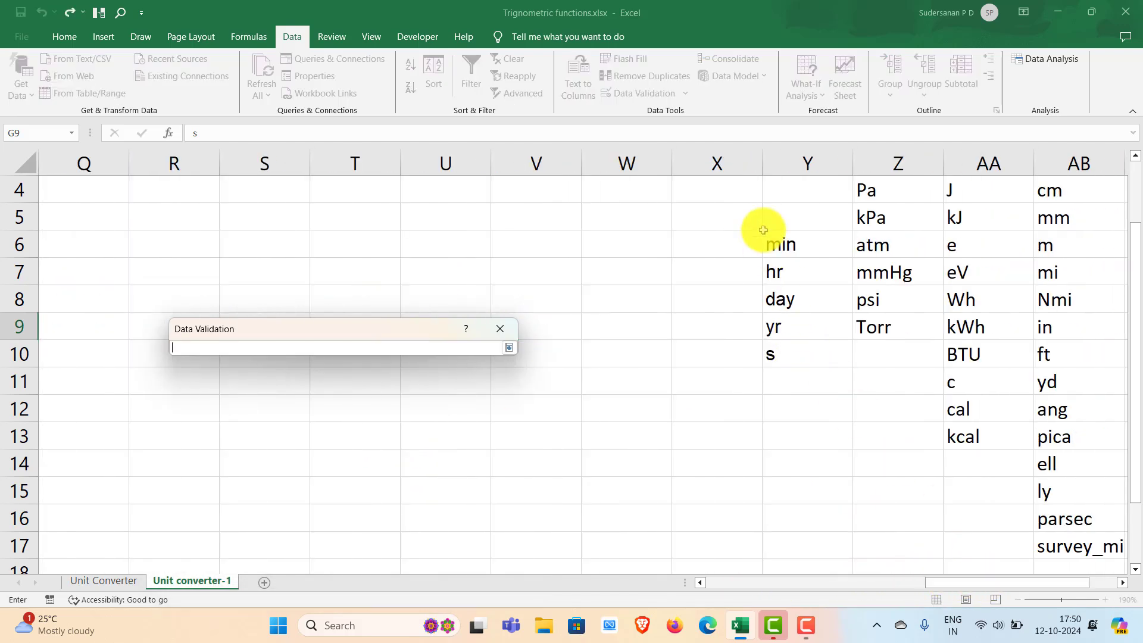
left_click_drag(775, 238, 798, 357)
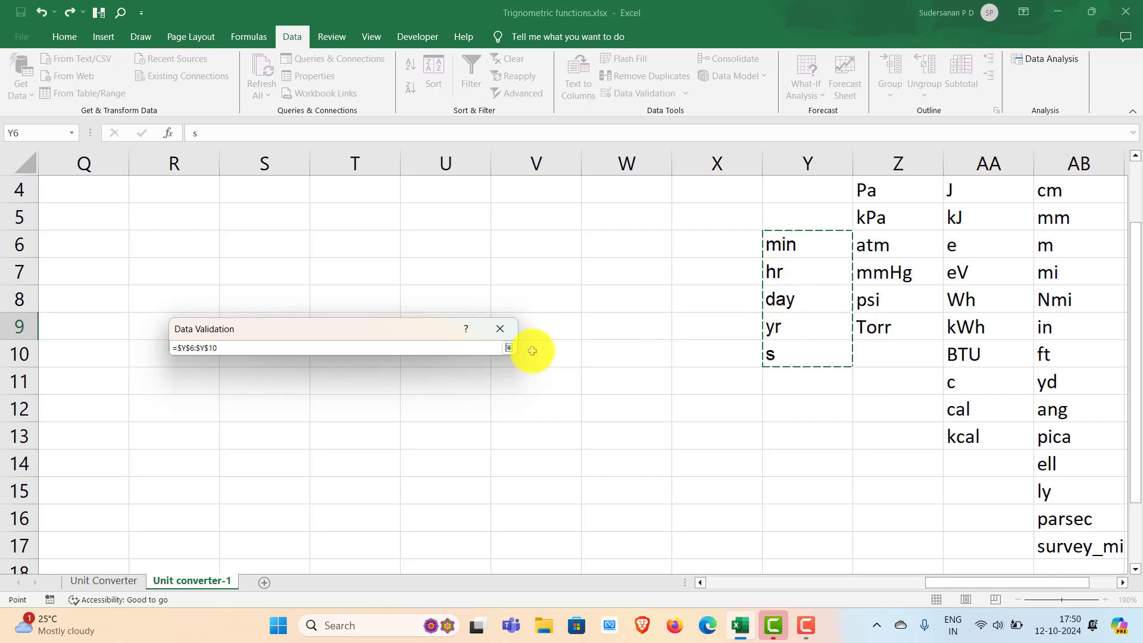
left_click(509, 348)
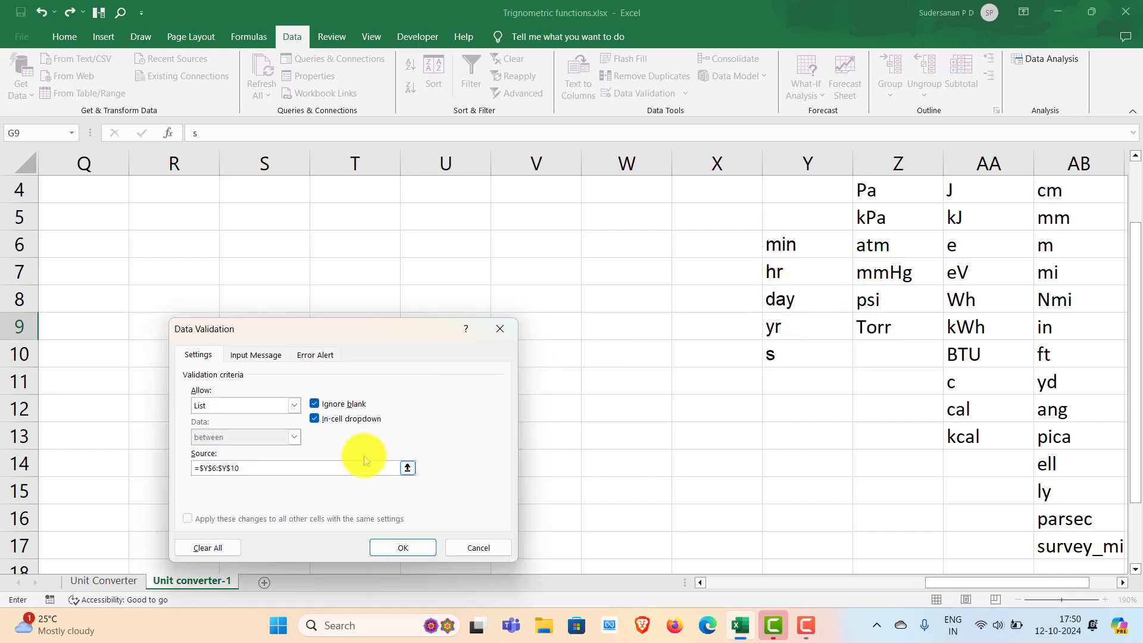
left_click(416, 551)
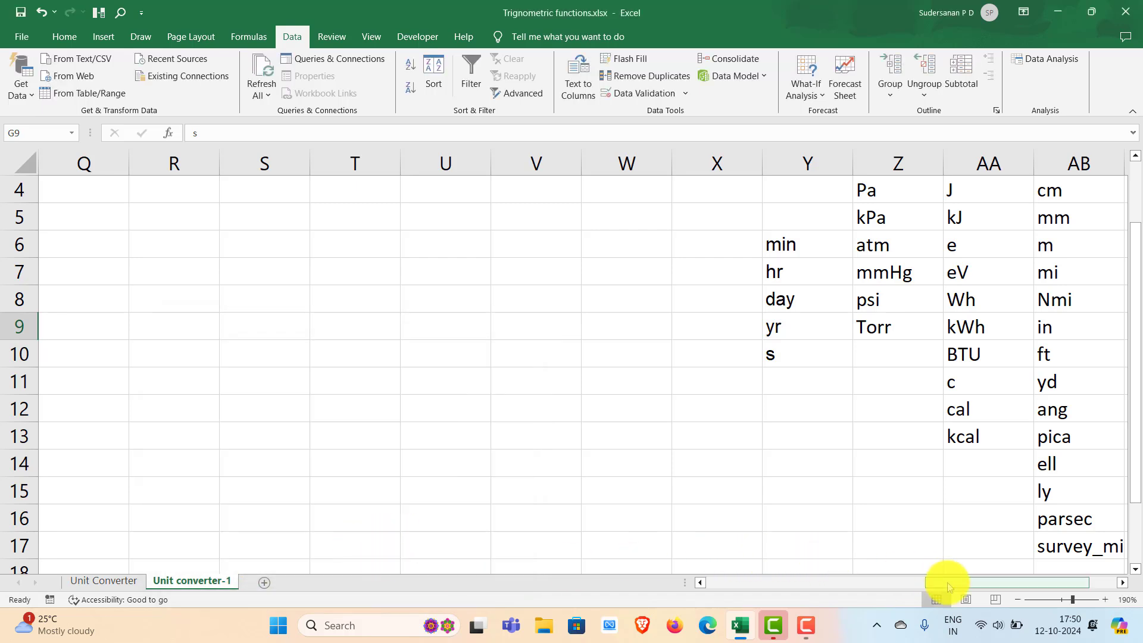
- Choose hr as the source unit in D9 and min as the target unit in G9 from their lists
left_click_drag(944, 582, 756, 599)
left_click(221, 410)
left_click(156, 327)
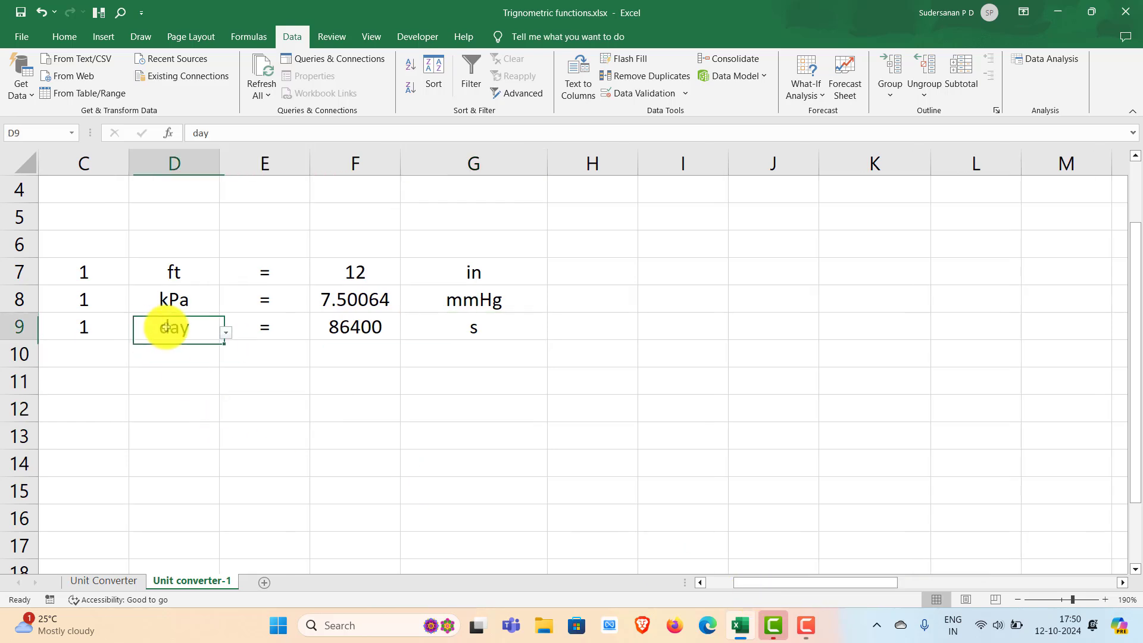
left_click(226, 332)
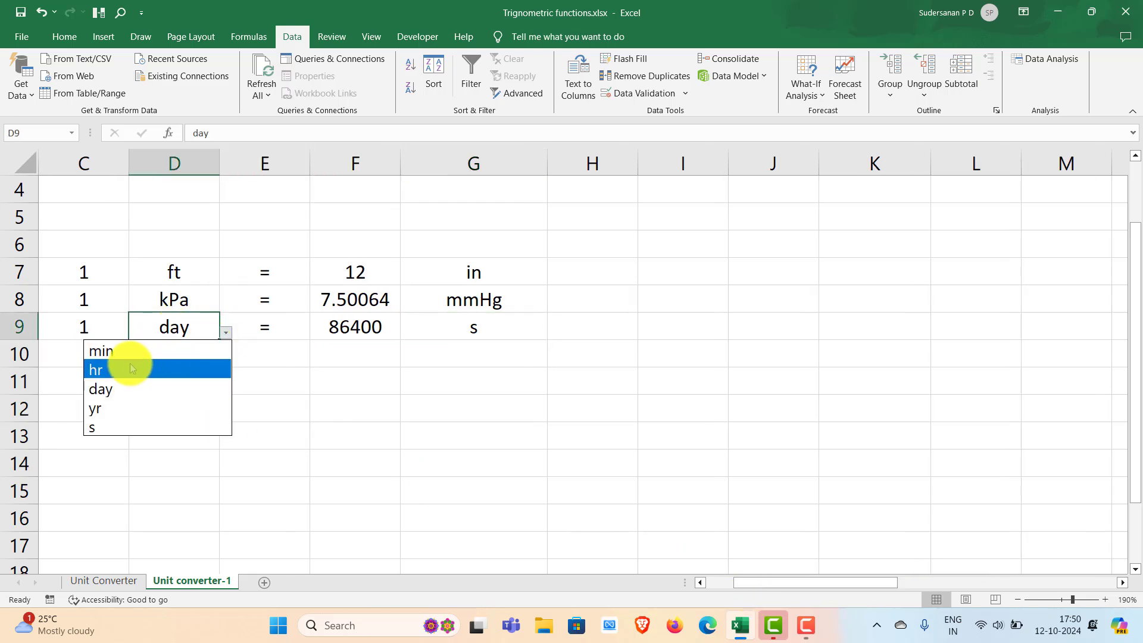
left_click(161, 368)
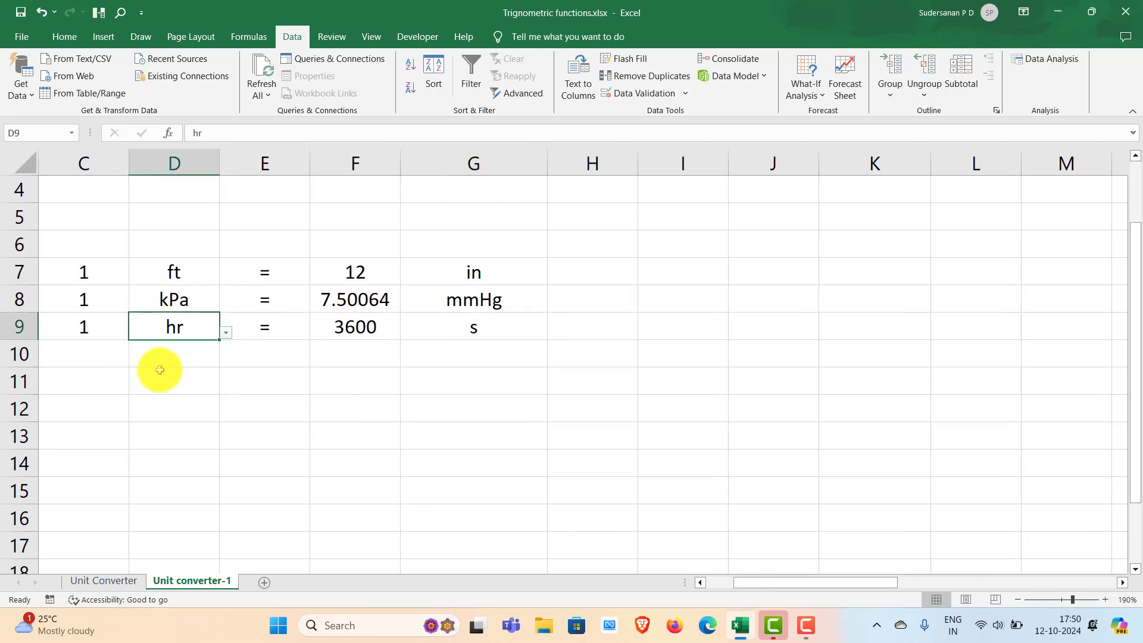
left_click(508, 324)
left_click(553, 332)
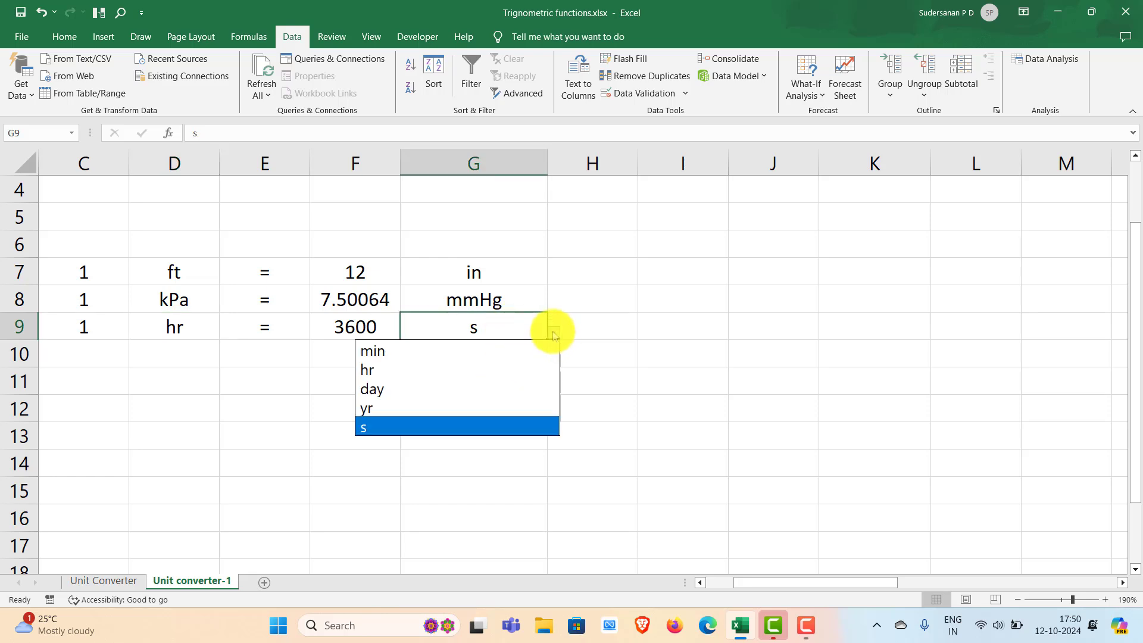
left_click(404, 355)
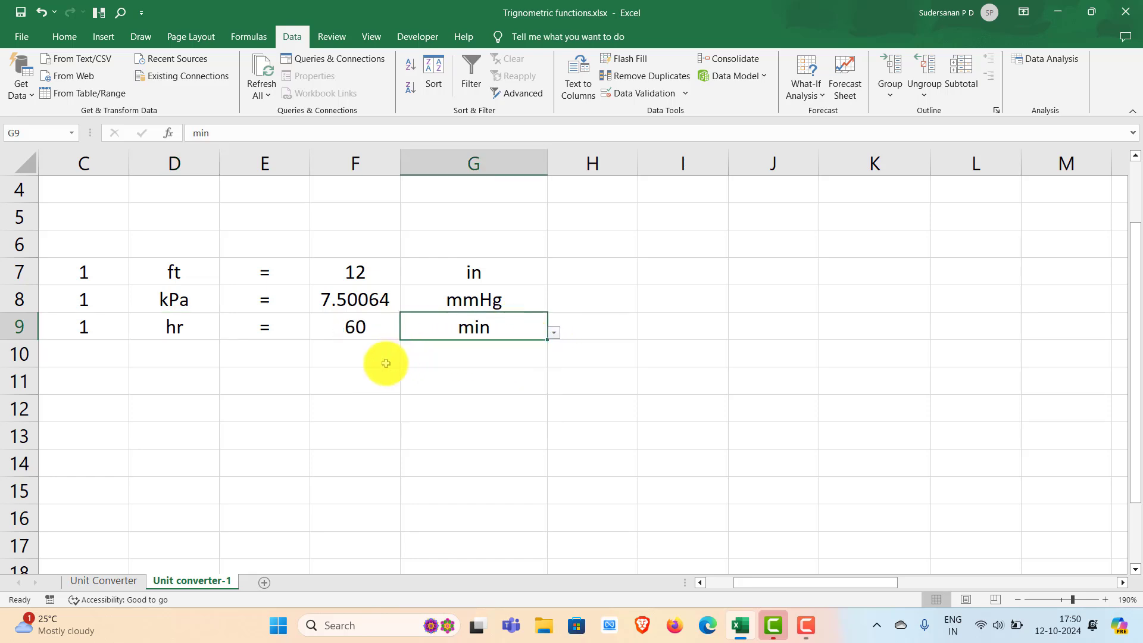
left_click(387, 416)
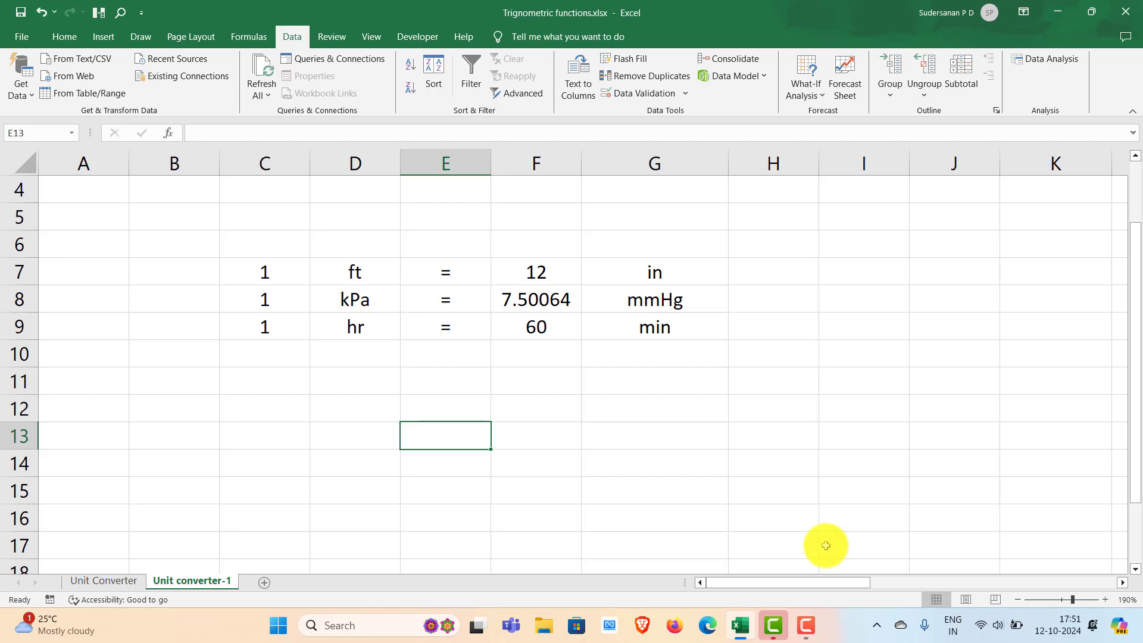
- Review the length conversion formula in cell F7
left_click(542, 267)
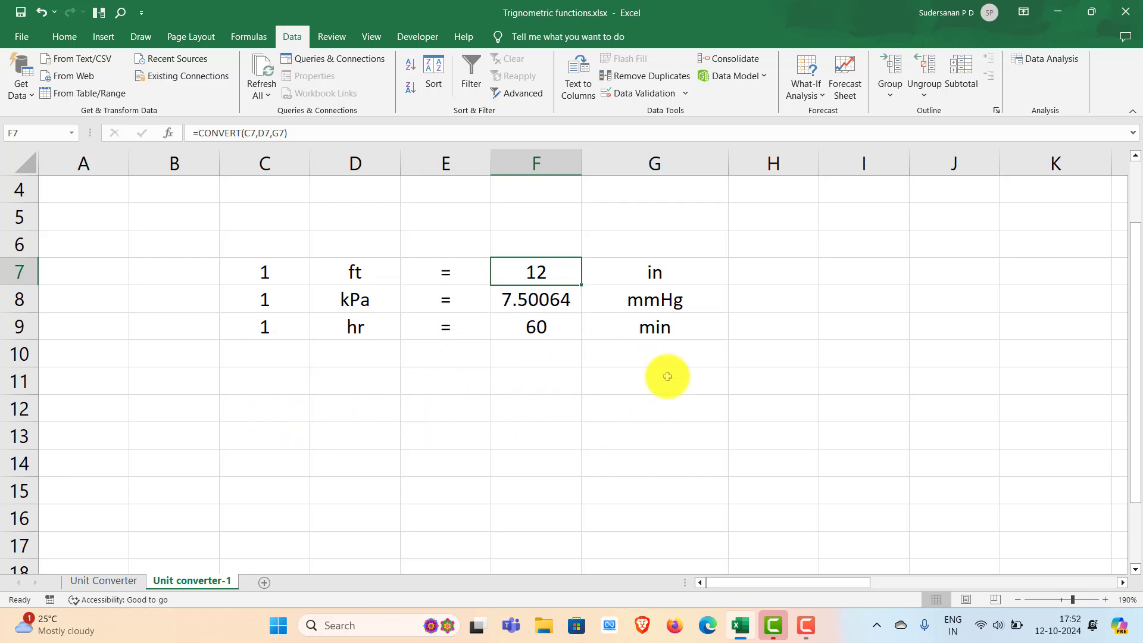
left_click(455, 522)
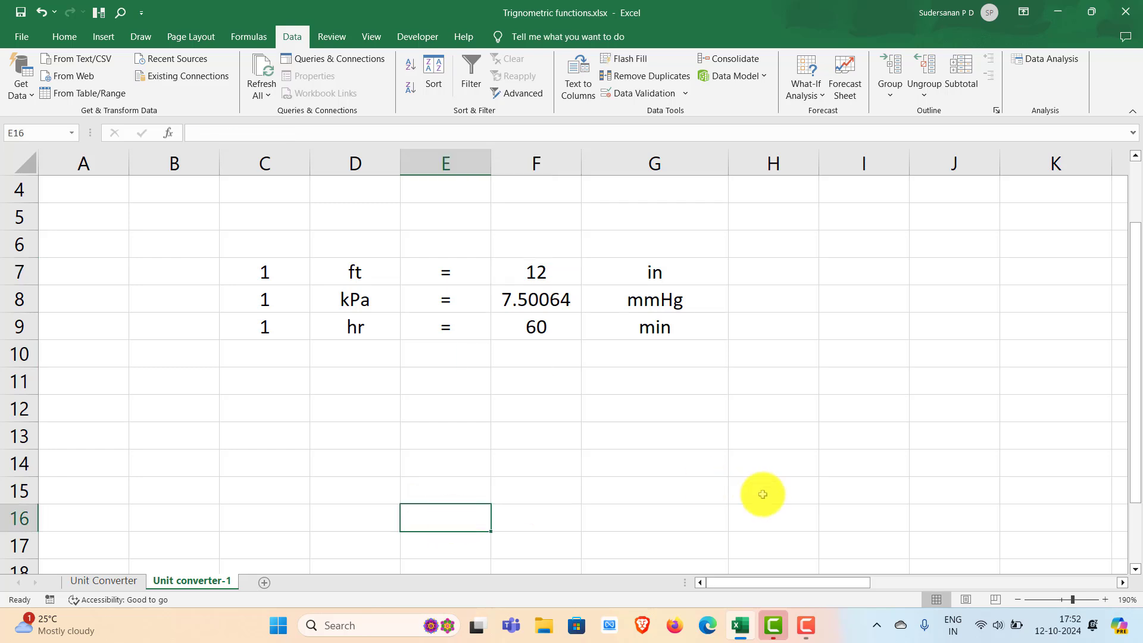